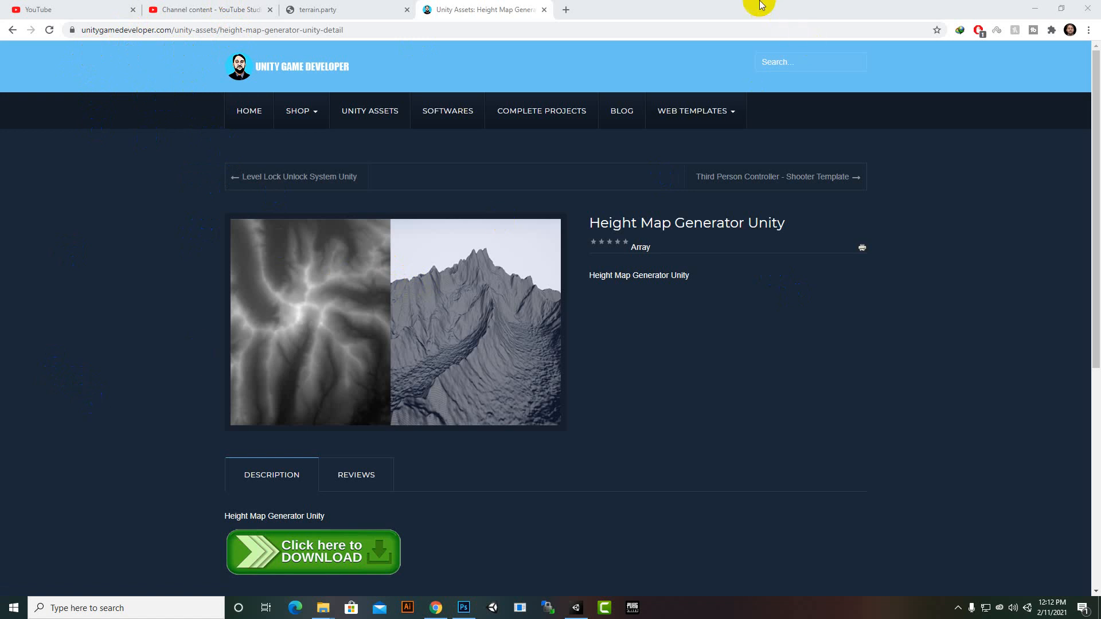
- Look over the Height Map Generator download page, switch to Unity and check for the Height Mapper tool
scroll(772, 411, down, 1)
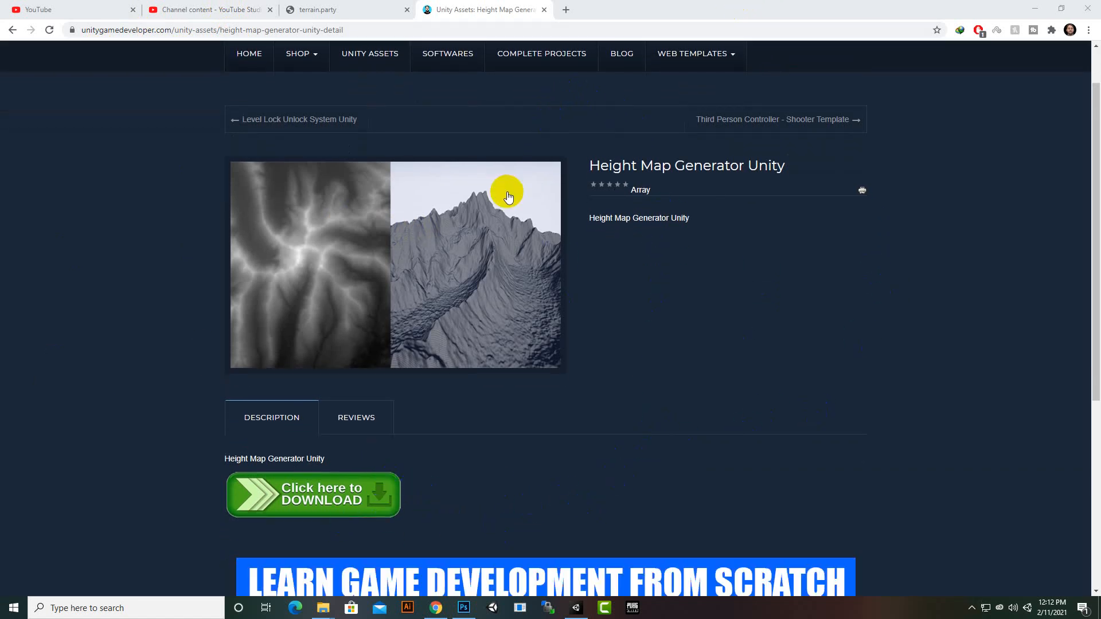
scroll(505, 190, up, 1)
click(578, 610)
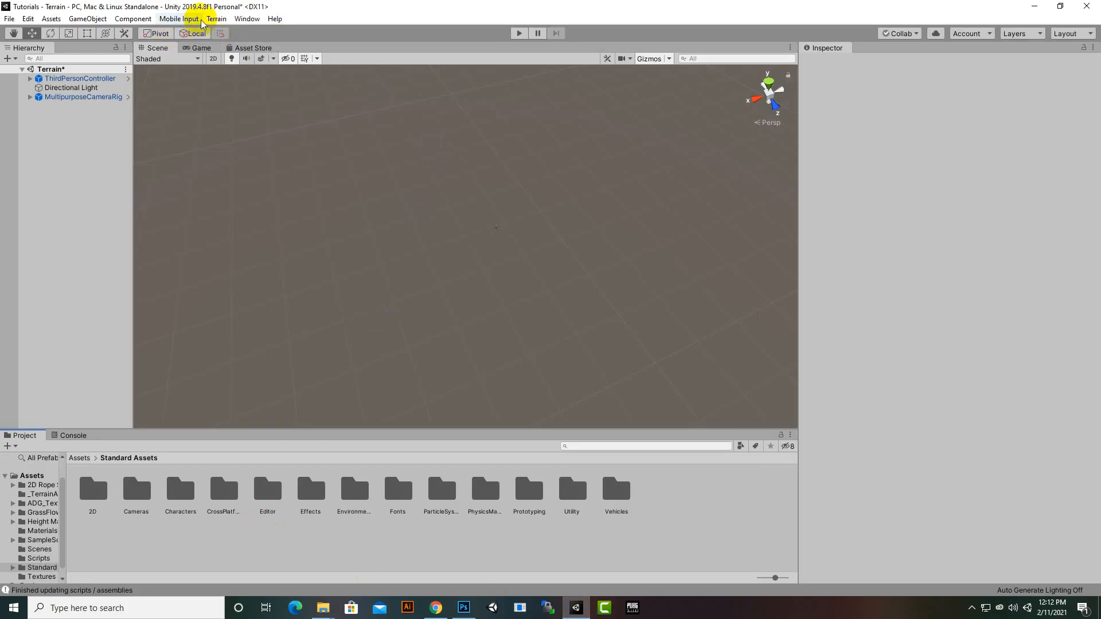
click(217, 21)
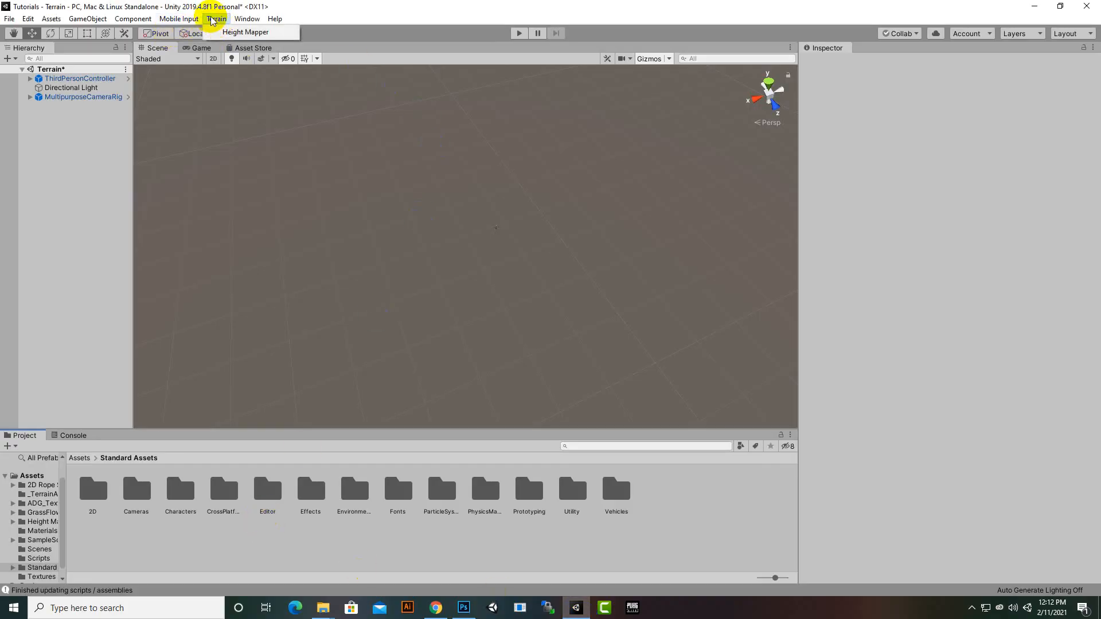
- Widen the Scene view by narrowing the Inspector, and show the root Assets folder in the Project view
click(799, 262)
drag(799, 262, 935, 253)
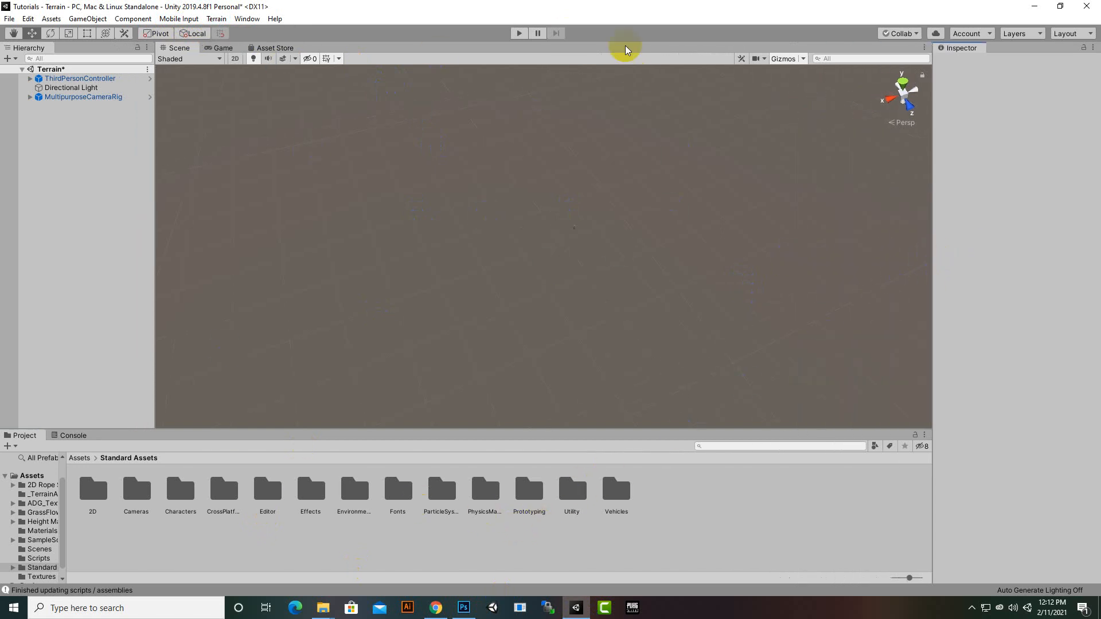
click(79, 457)
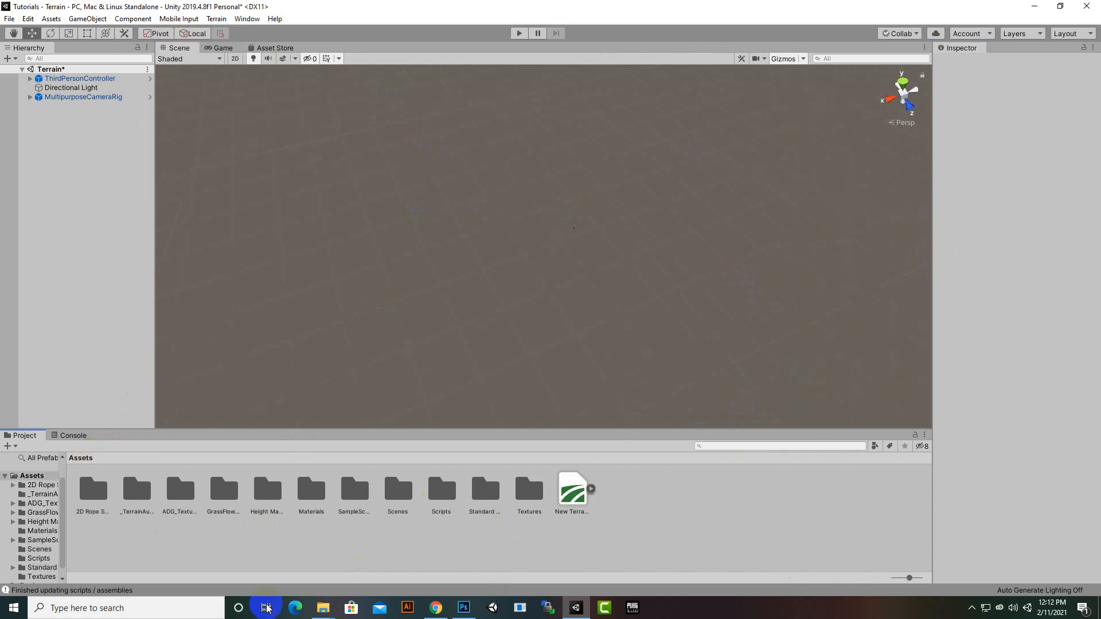
- Switch to Chrome and show the terrain.party map
click(436, 608)
click(384, 6)
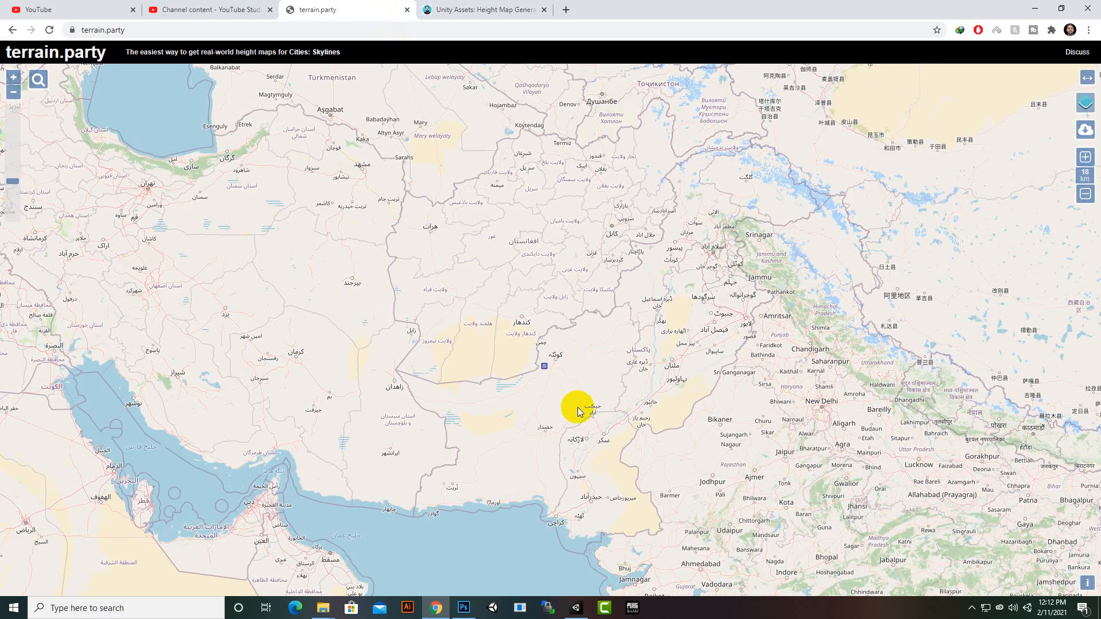
- Move the capture square to the area just south of Quetta, along the road towards Kalat
scroll(578, 407, up, 5)
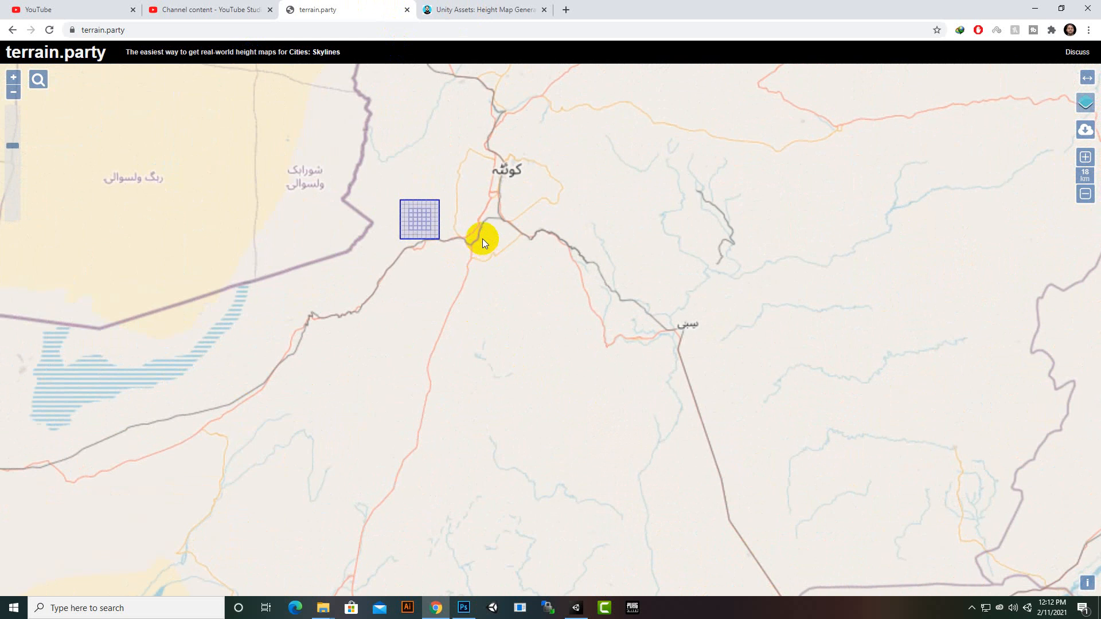
drag(419, 218, 461, 262)
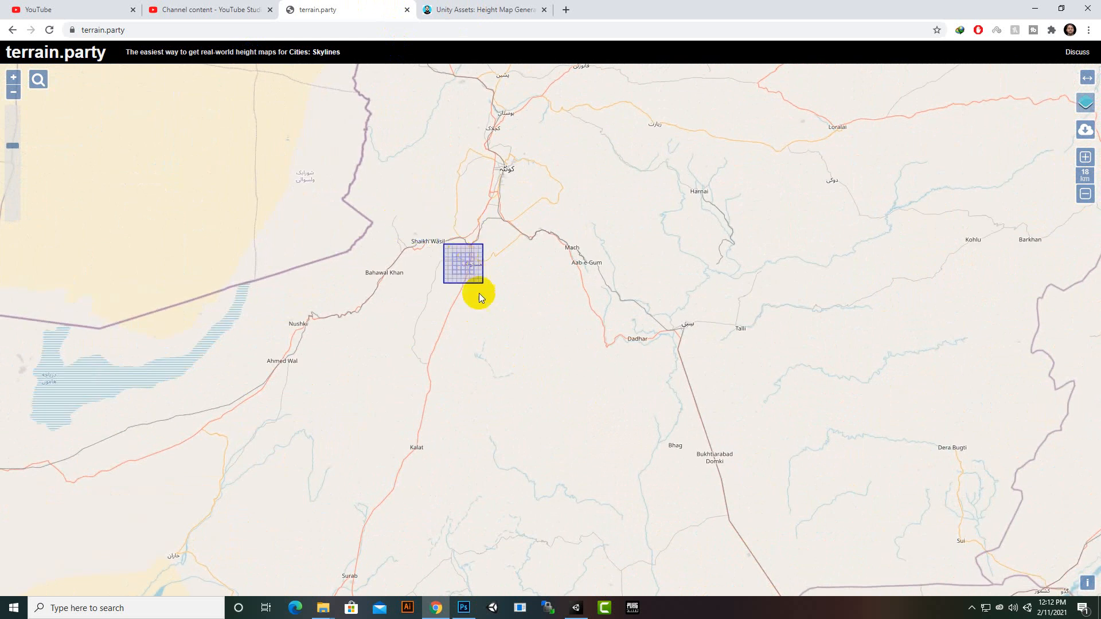
click(466, 265)
scroll(536, 411, down, 1)
drag(546, 394, 518, 434)
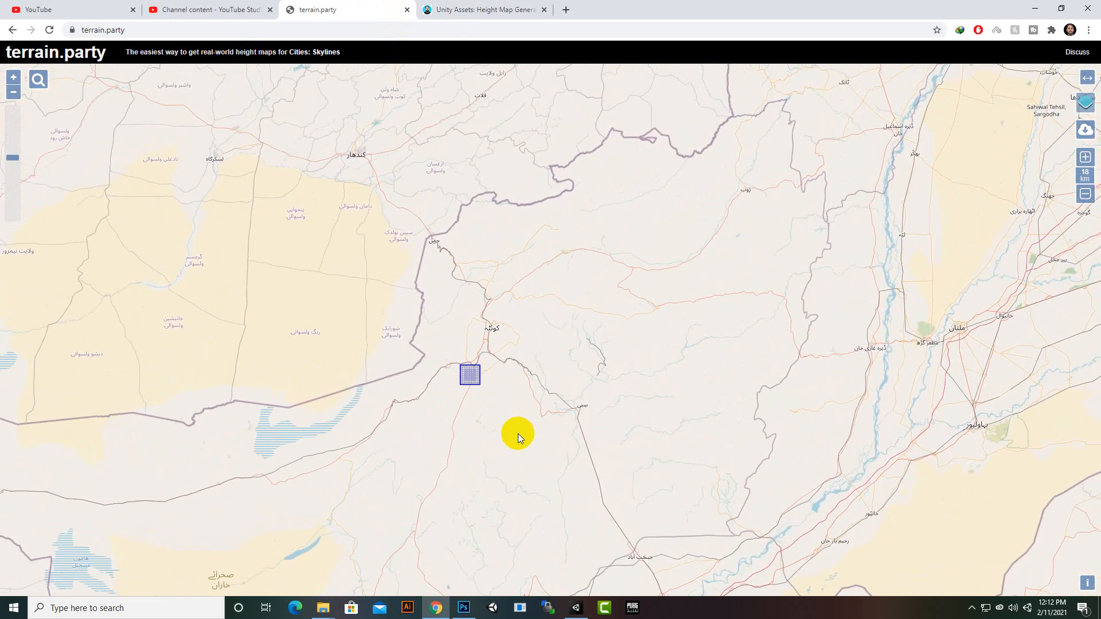
scroll(518, 439, down, 2)
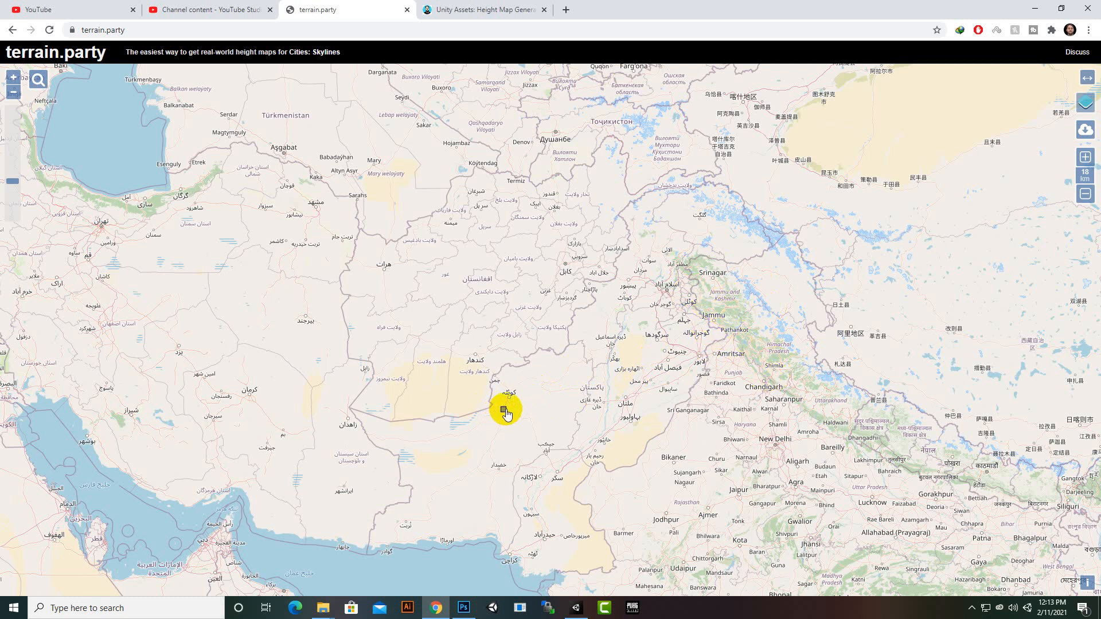
- Move the capture square to the mountains east of Jammu, near Billawar and north of Pathankot
drag(504, 407, 732, 320)
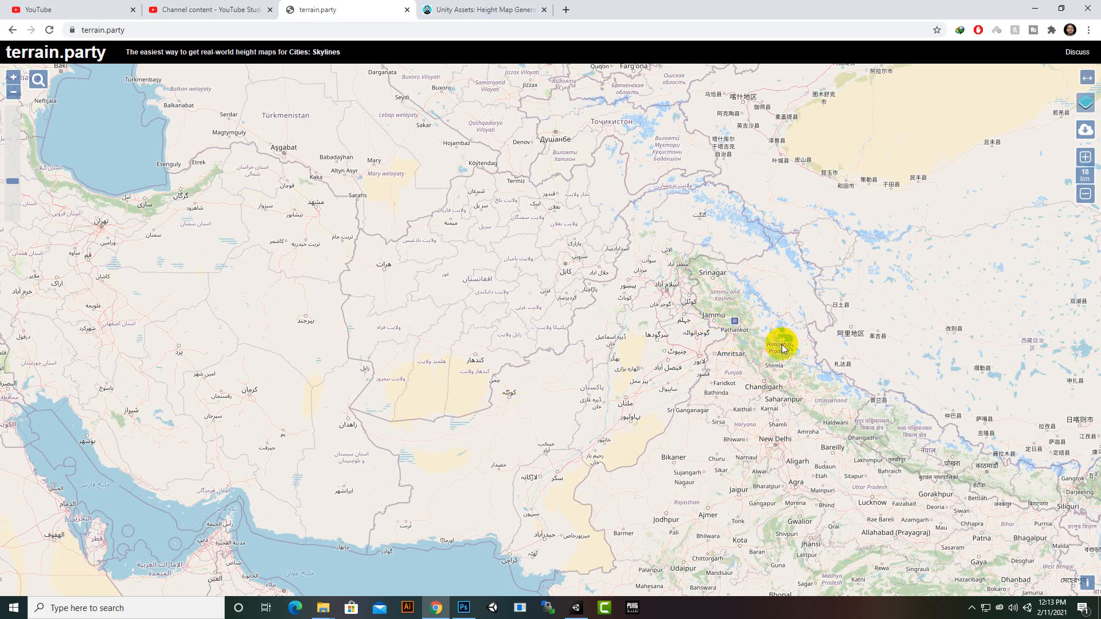
scroll(783, 345, up, 2)
scroll(698, 274, up, 1)
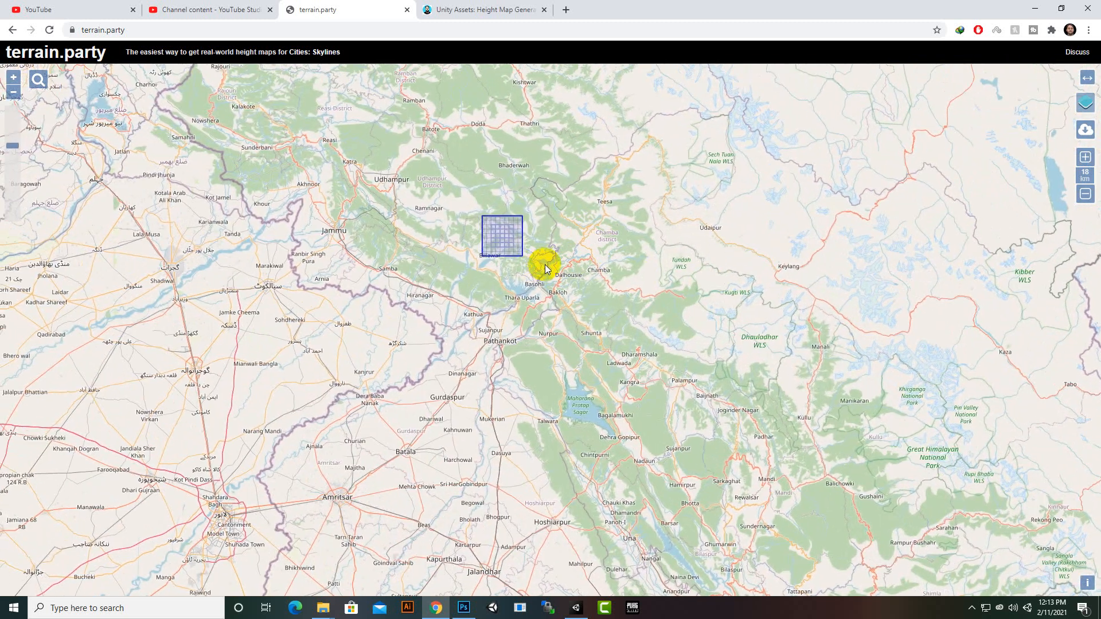
drag(546, 266, 571, 274)
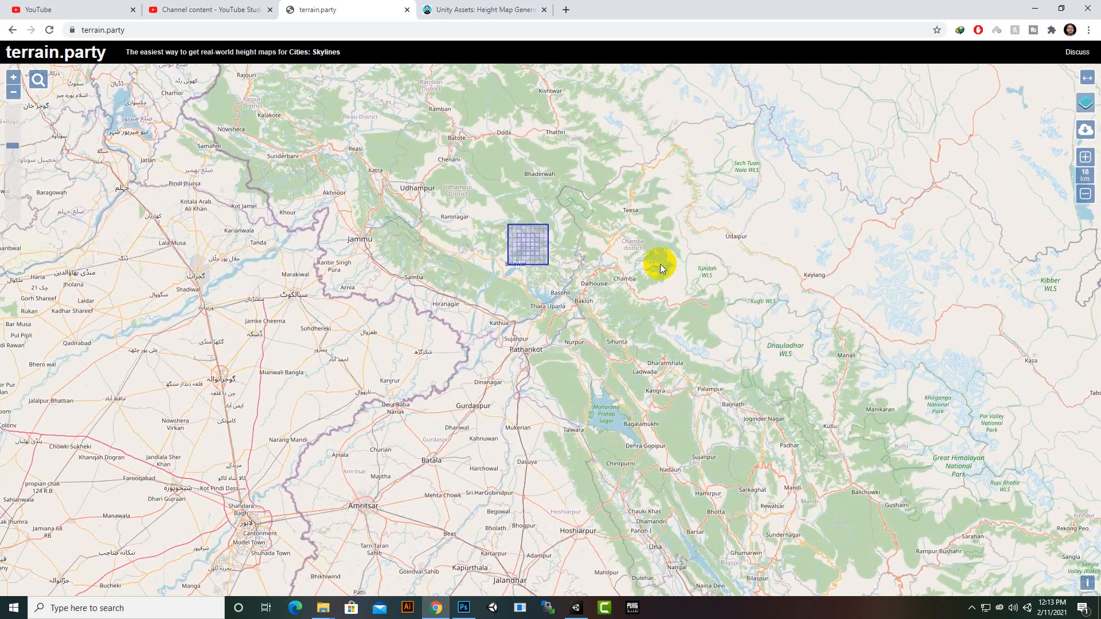
scroll(531, 266, up, 1)
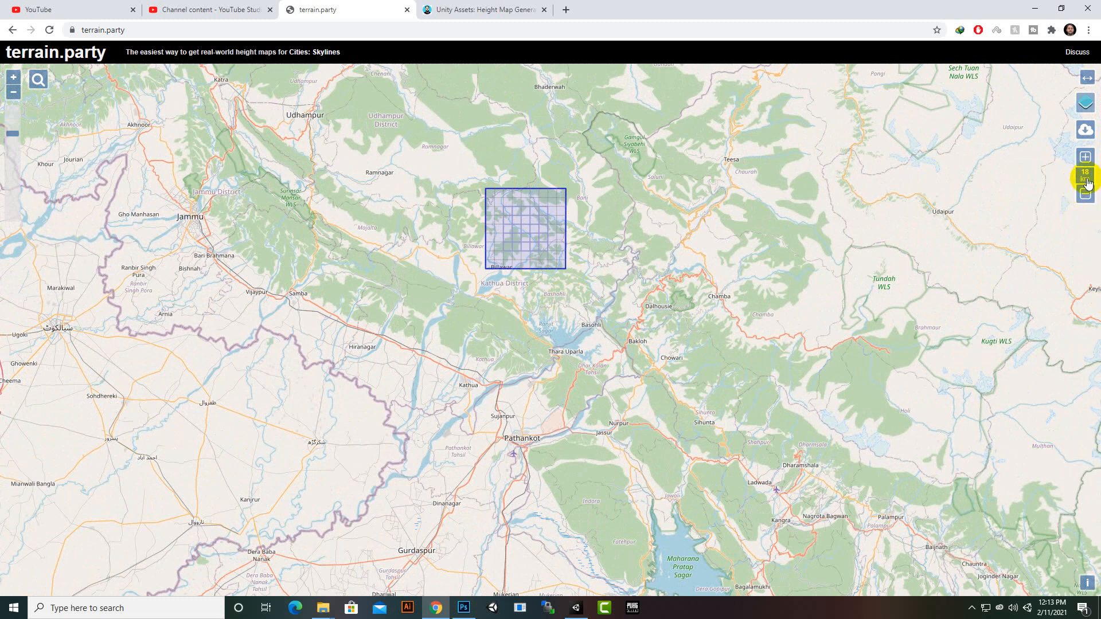
- Enlarge the capture square to 26 km
click(1086, 157)
click(1089, 161)
click(1089, 160)
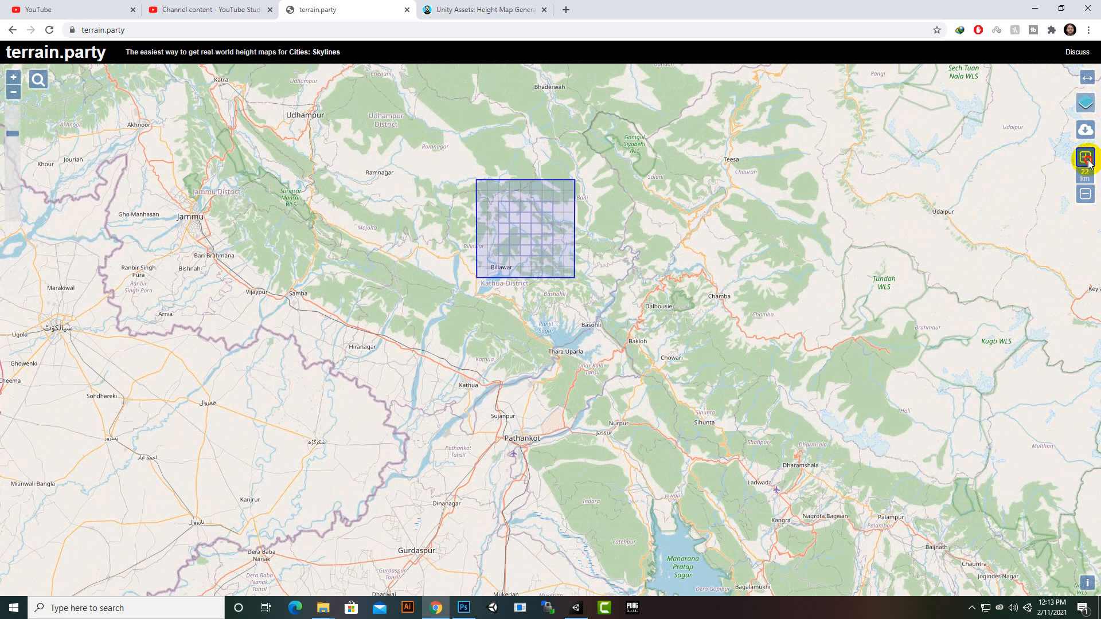
click(1089, 161)
click(1089, 160)
click(1089, 160)
click(1089, 160)
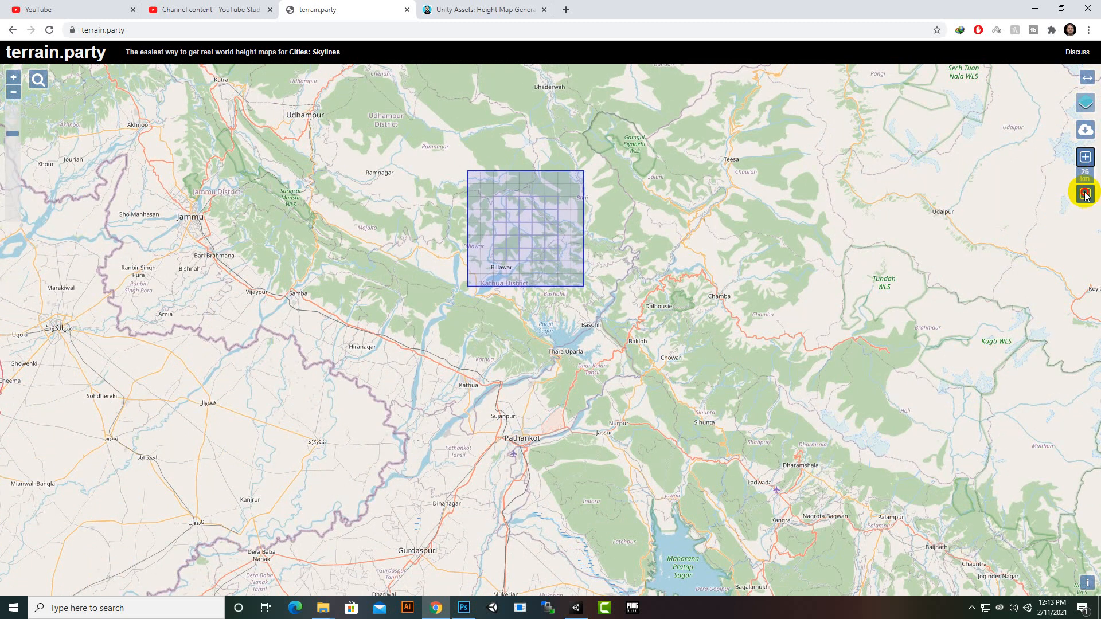
- Reduce the capture square to 8 km and place it over the hills just east of Billawar
click(1086, 194)
click(1086, 193)
click(1086, 194)
click(1086, 194)
click(1086, 194)
click(1085, 194)
click(1086, 194)
click(1086, 193)
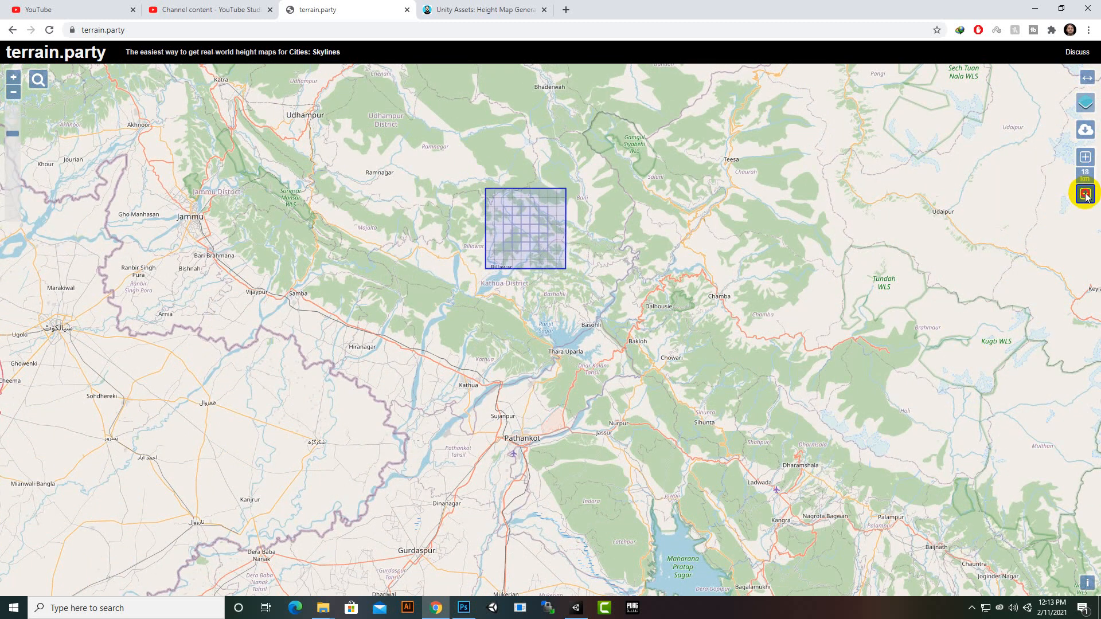
click(1085, 194)
click(1086, 194)
click(1086, 194)
click(1085, 194)
click(1086, 194)
click(1086, 194)
click(1086, 194)
click(1086, 194)
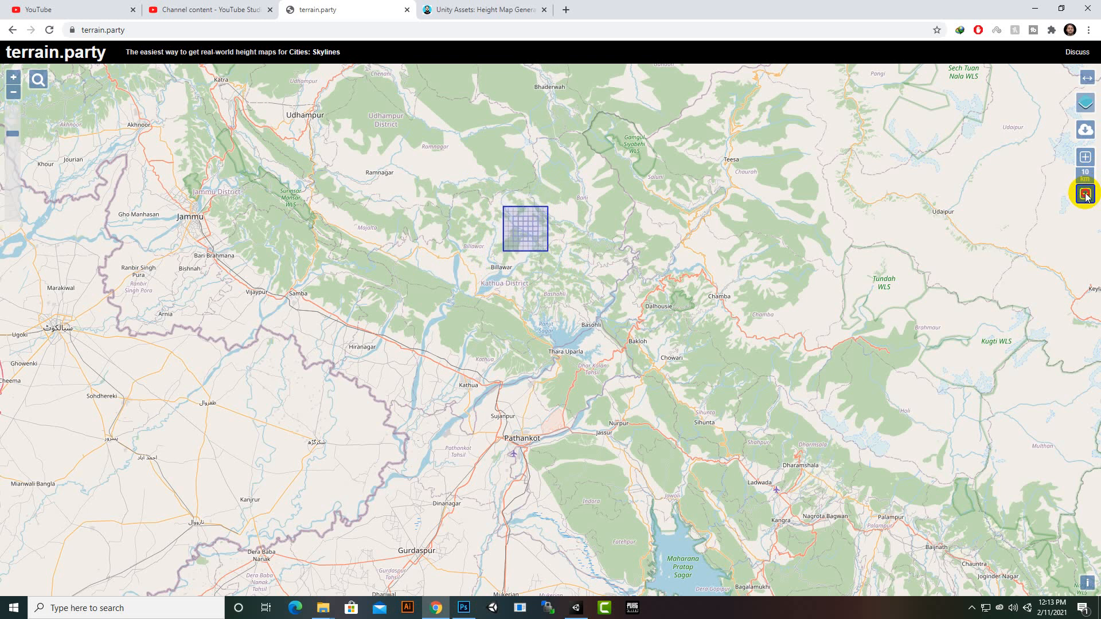
click(1086, 193)
click(1086, 194)
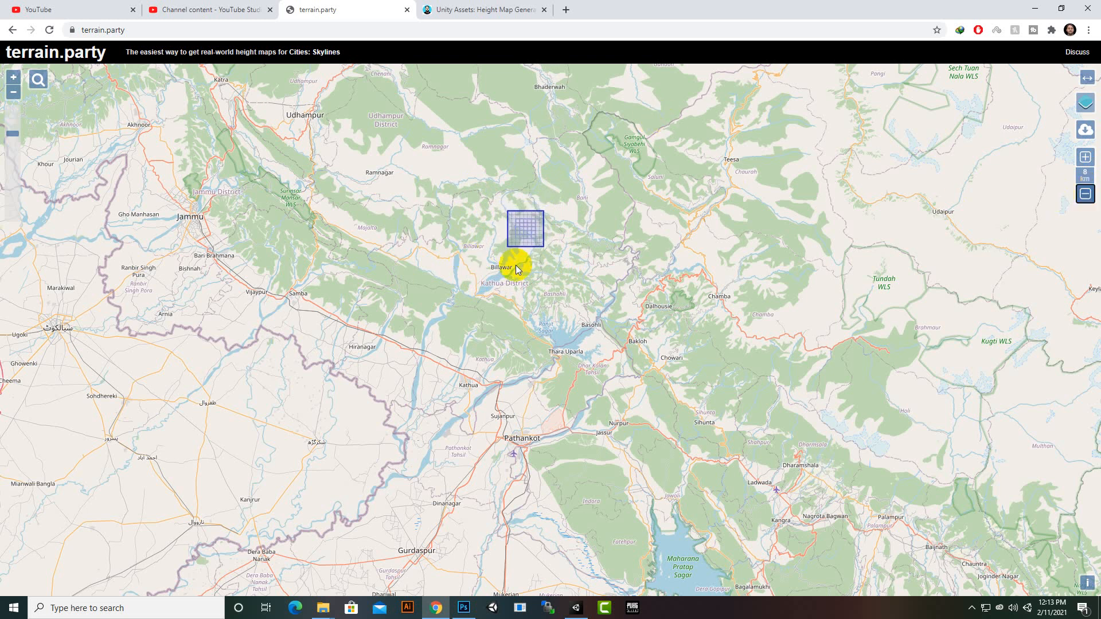
scroll(579, 290, up, 1)
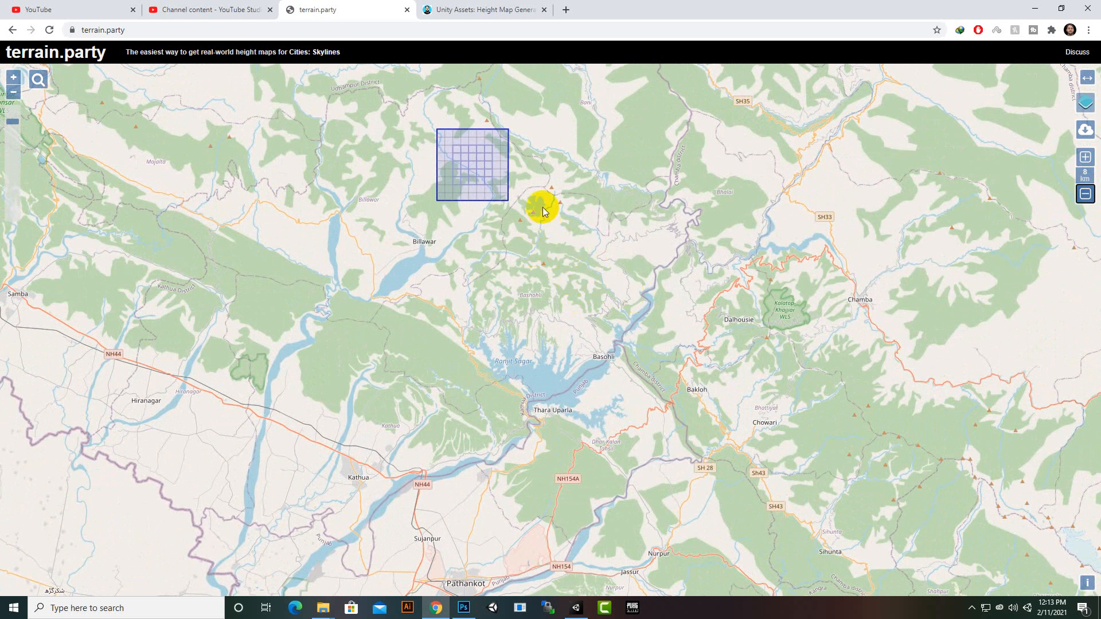
drag(496, 187, 566, 258)
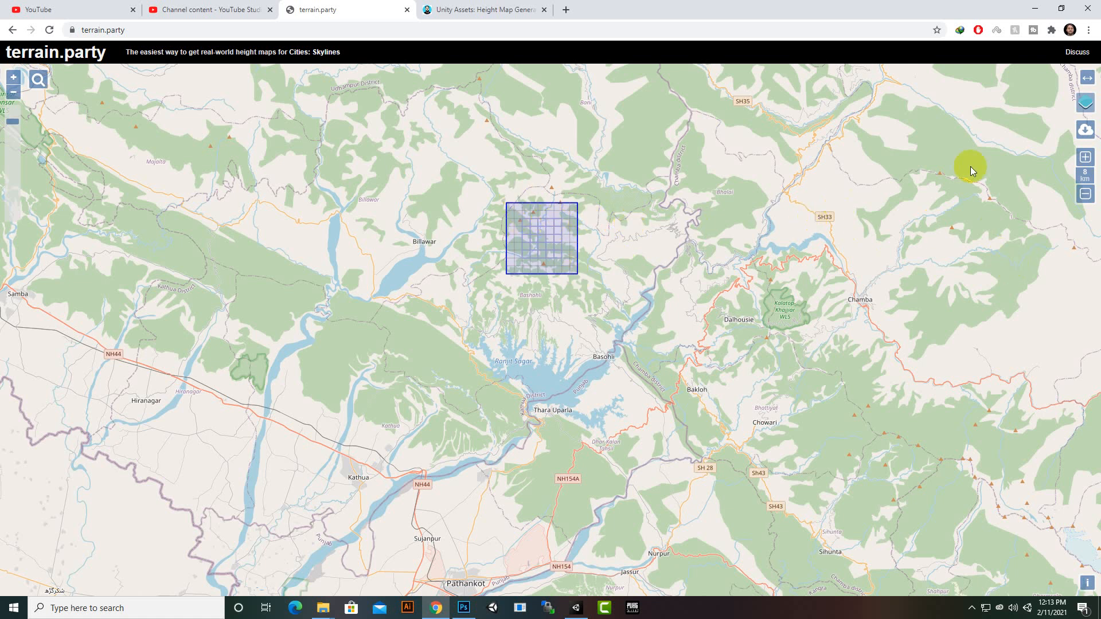
- Export the selected area's height maps under the name heightmapkashmir and start downloading the zip file
mouse_move(1085, 103)
click(1086, 131)
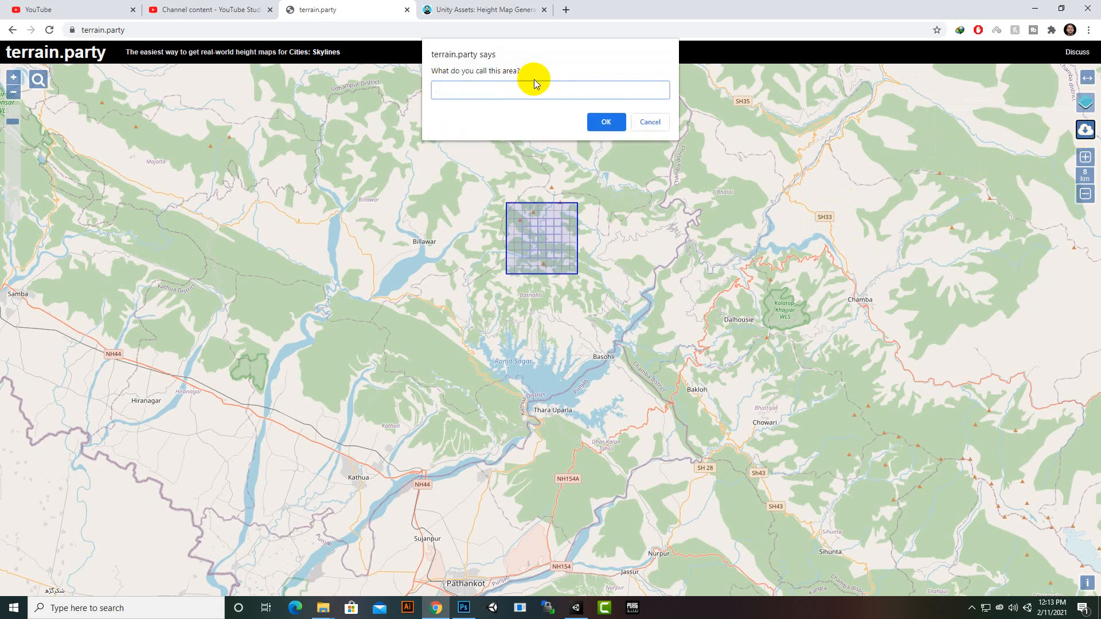
text(heightmap)
text(kashmi)
key(Return)
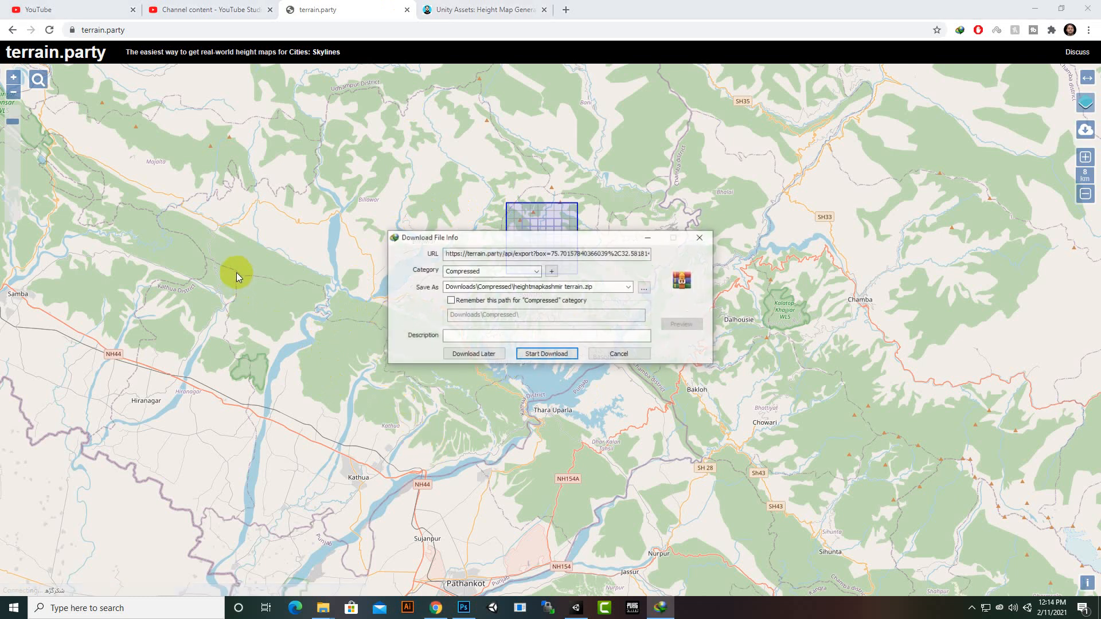
click(548, 354)
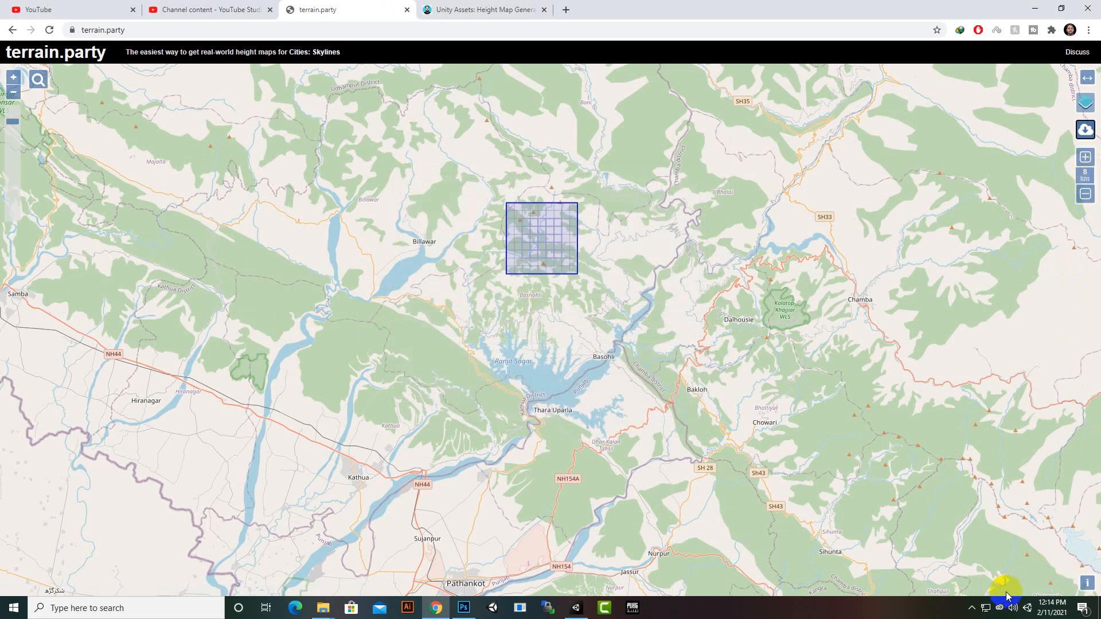
- Open the folder containing heightmapkashmir terrain.zip from Internet Download Manager, close the manager and switch to that folder
click(972, 609)
click(938, 584)
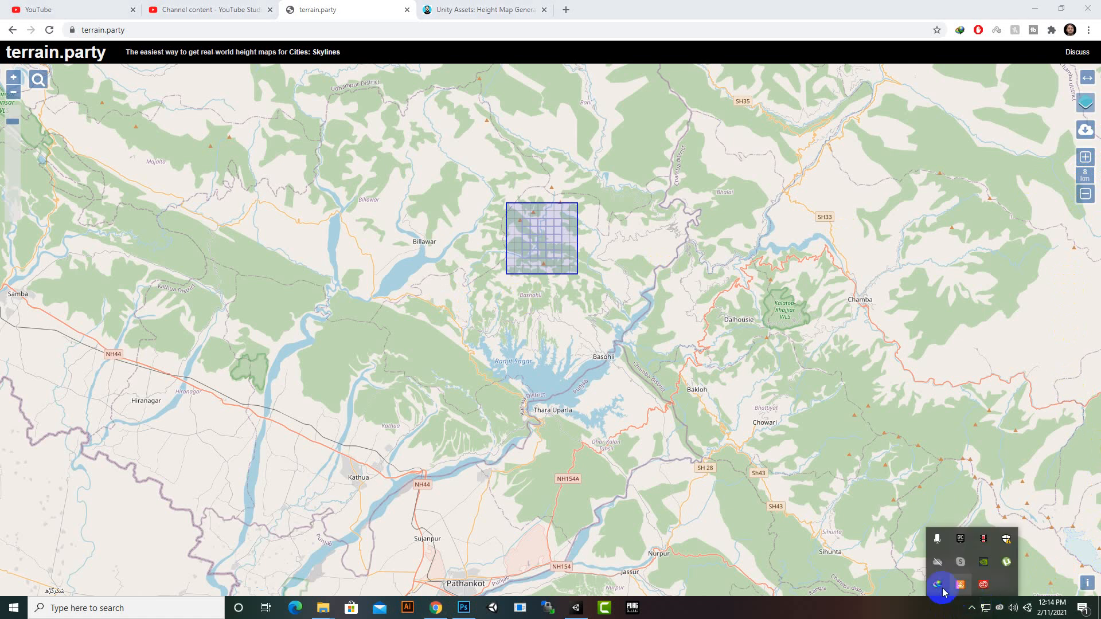
right_click(165, 140)
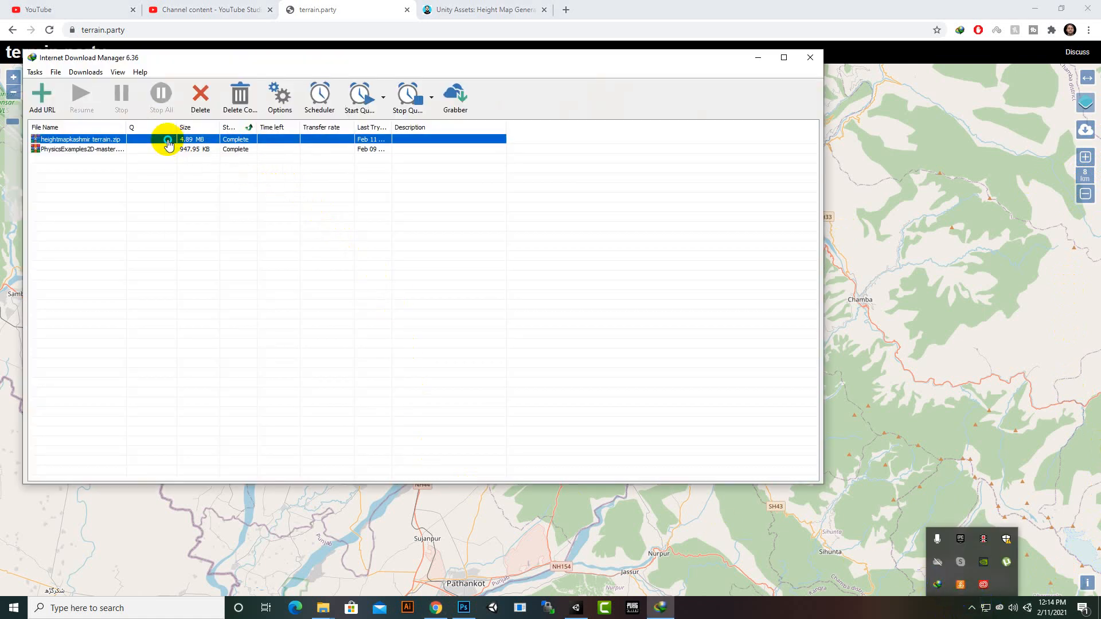
click(206, 172)
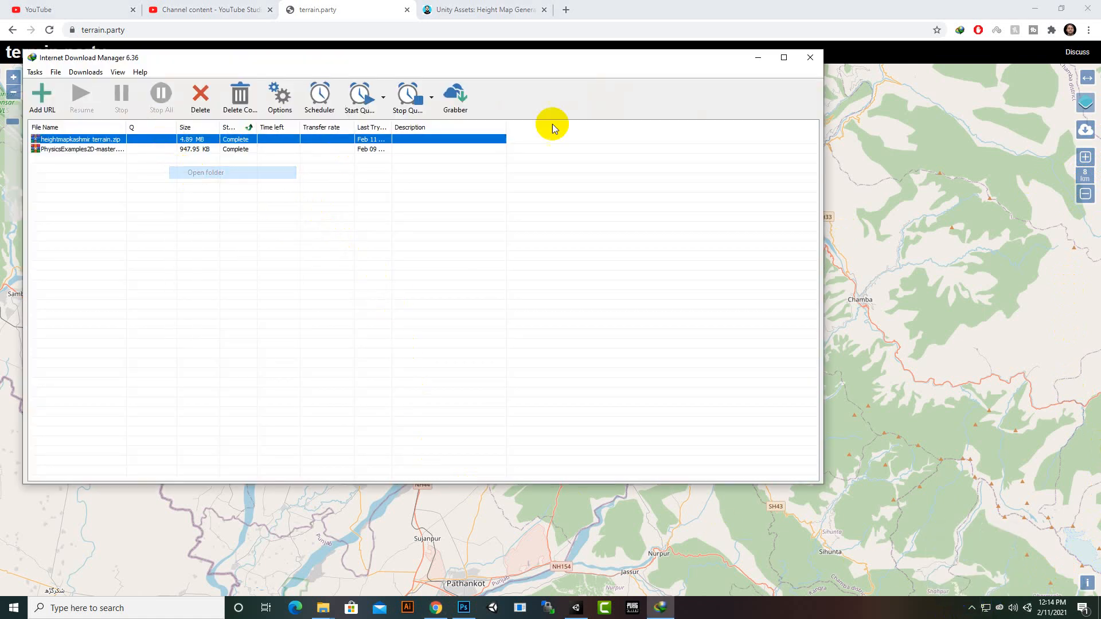
click(816, 64)
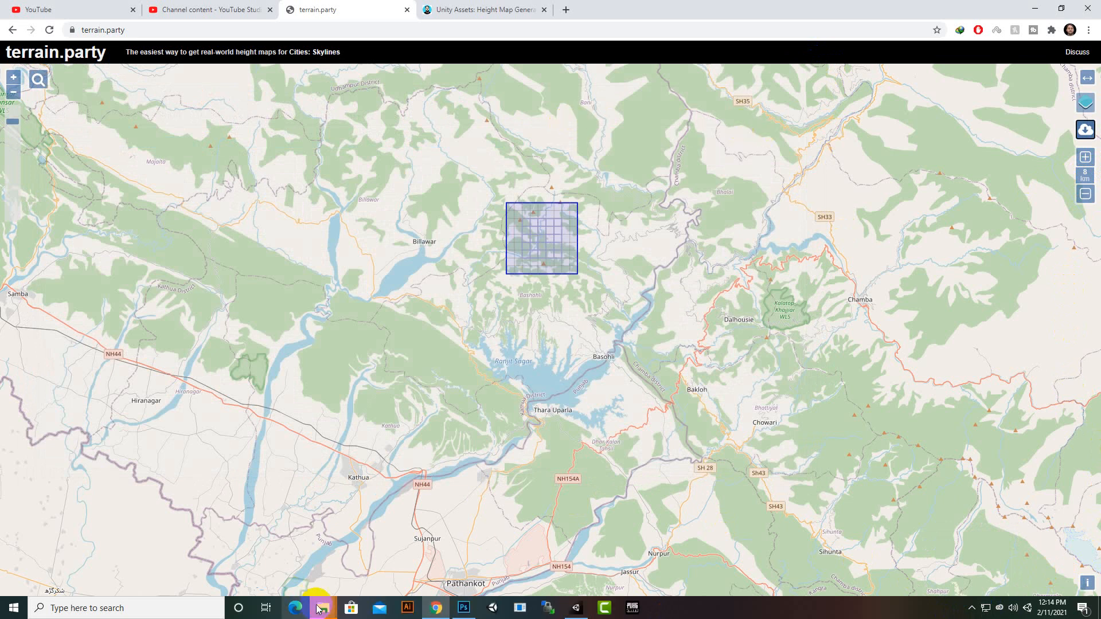
mouse_move(319, 609)
click(438, 563)
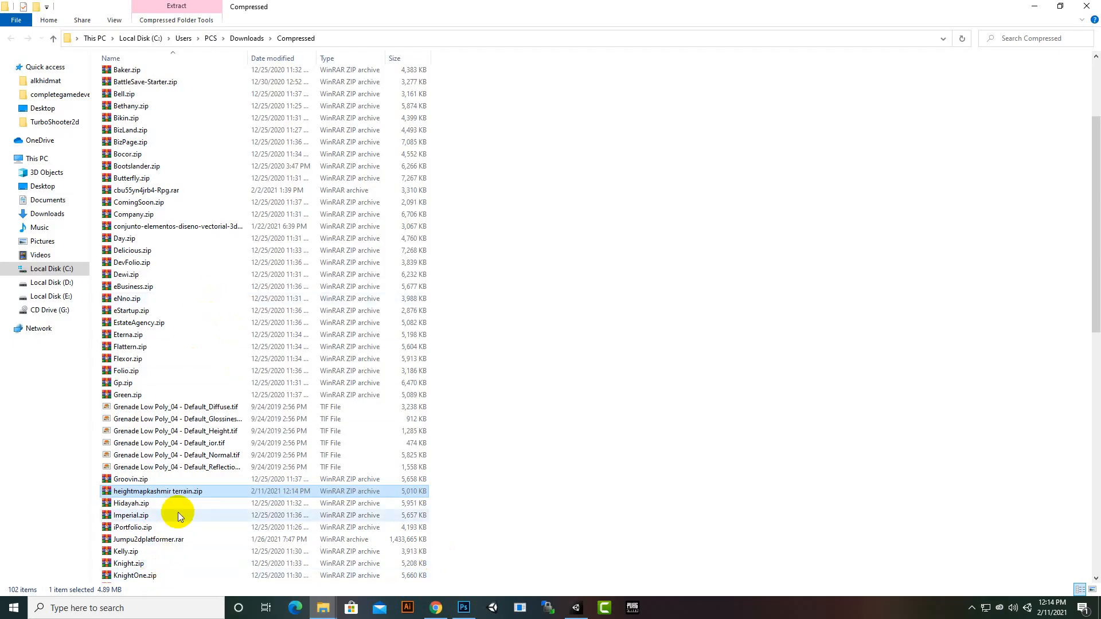
- Extract heightmapkashmir terrain.zip into its own folder of the same name
double_click(184, 492)
right_click(184, 492)
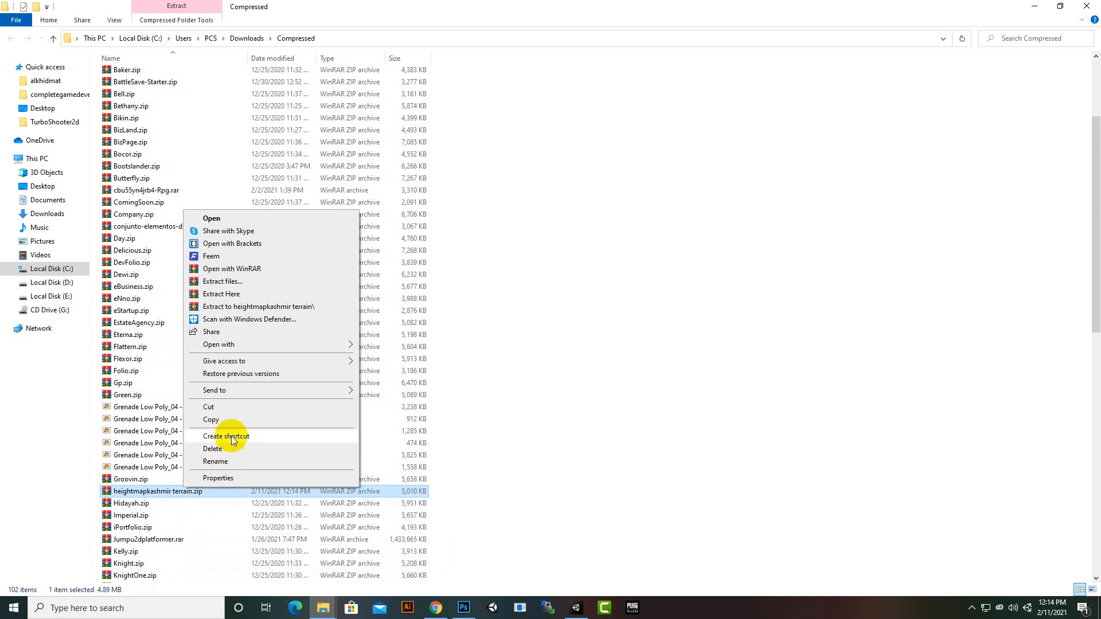
click(243, 307)
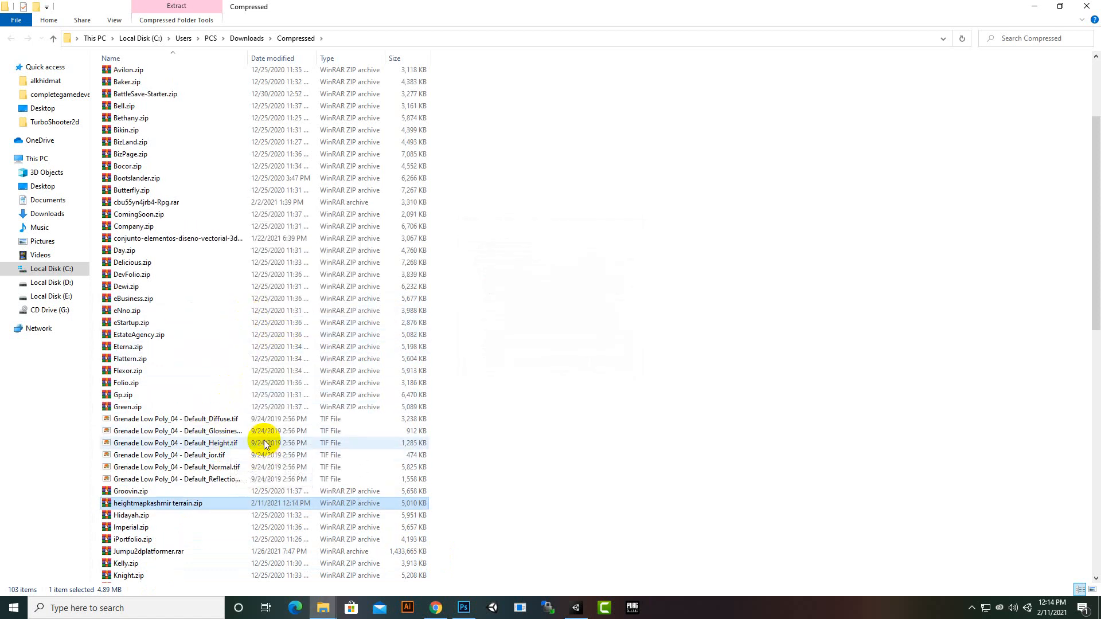
- Open the extracted heightmapkashmir terrain folder and look over its height map PNG images
scroll(230, 495, down, 2)
scroll(229, 493, up, 4)
scroll(229, 486, up, 2)
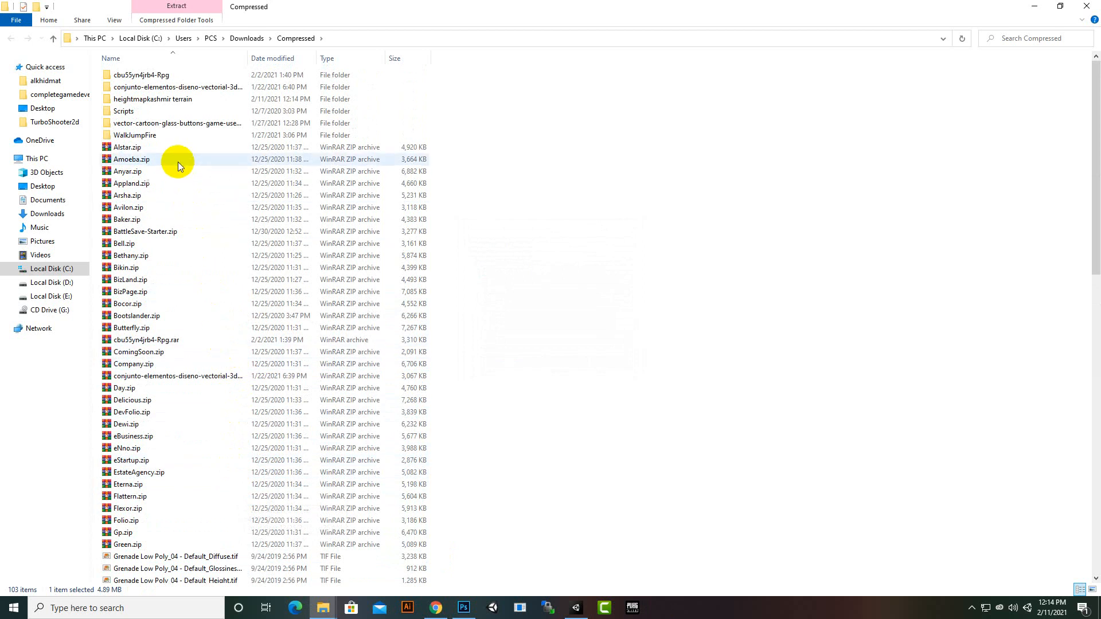
click(151, 99)
double_click(151, 99)
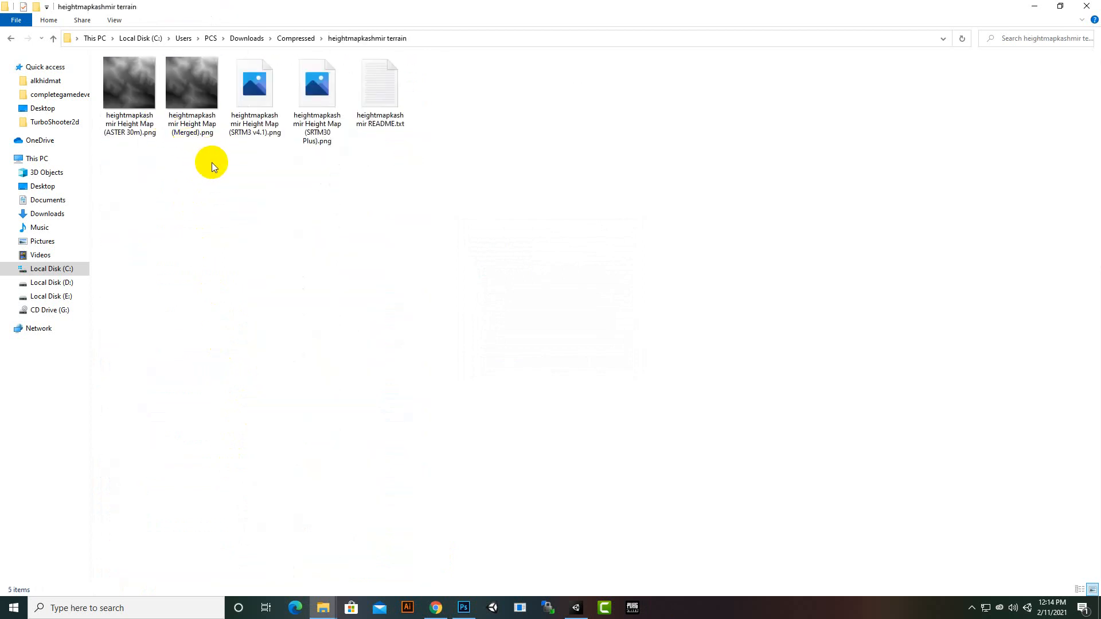
click(122, 120)
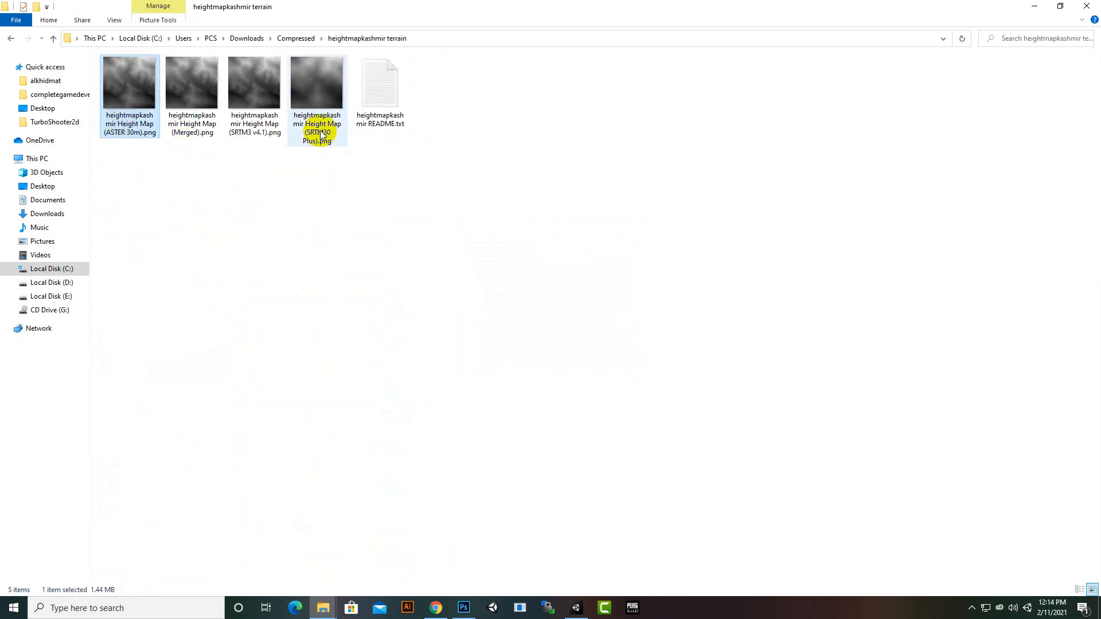
shift+click(322, 133)
click(306, 243)
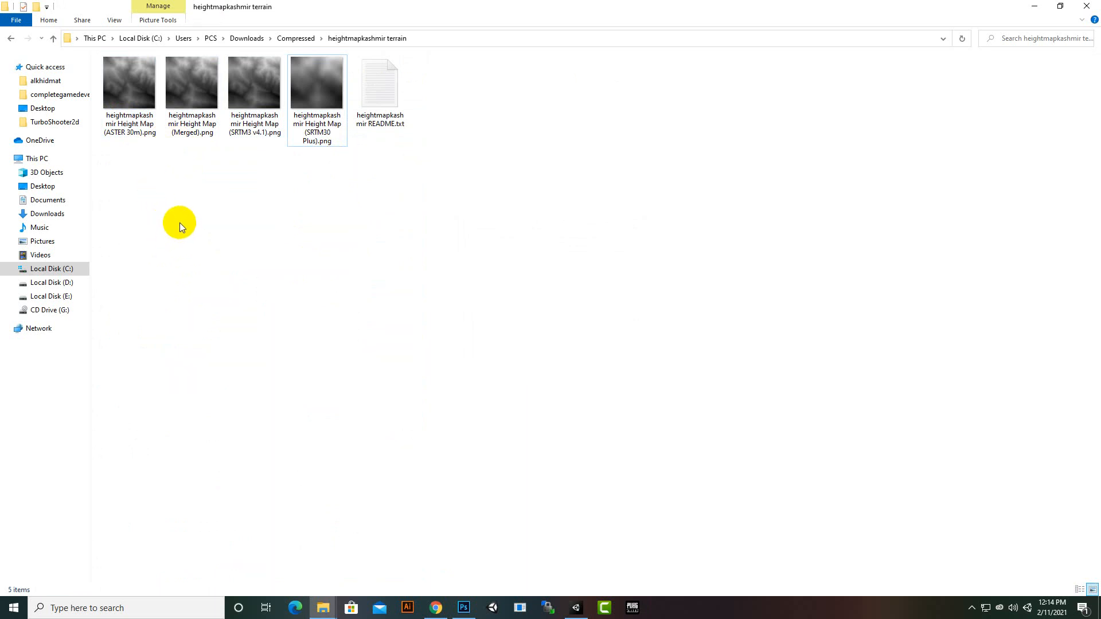
- Open heightmapkashmir Height Map (Merged).png in Photoshop and convert its locked Background into a regular layer
click(197, 102)
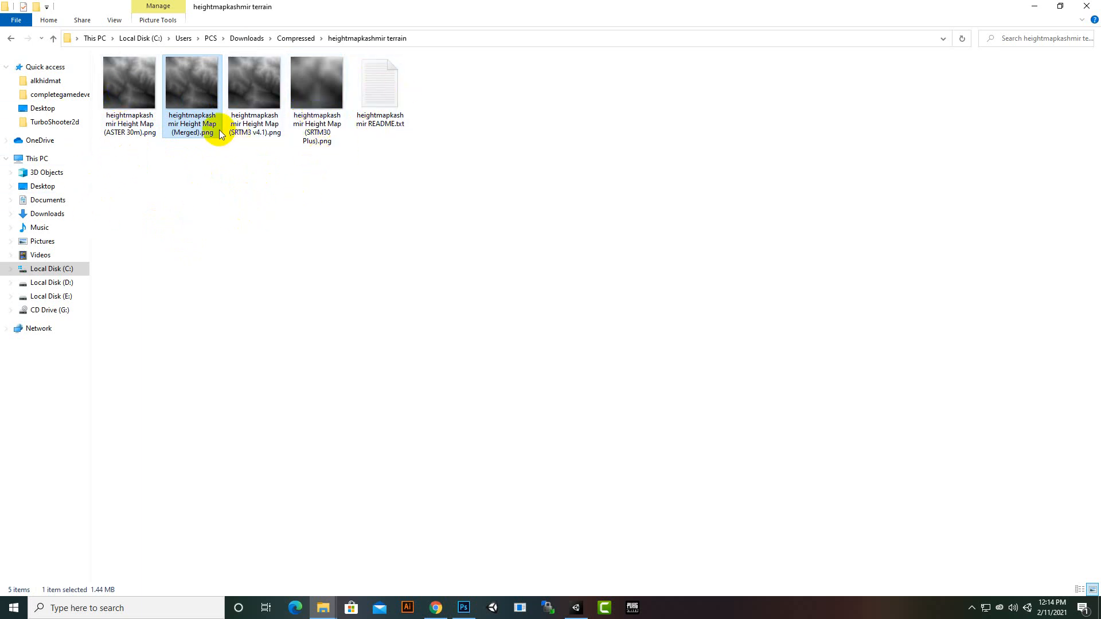
click(201, 117)
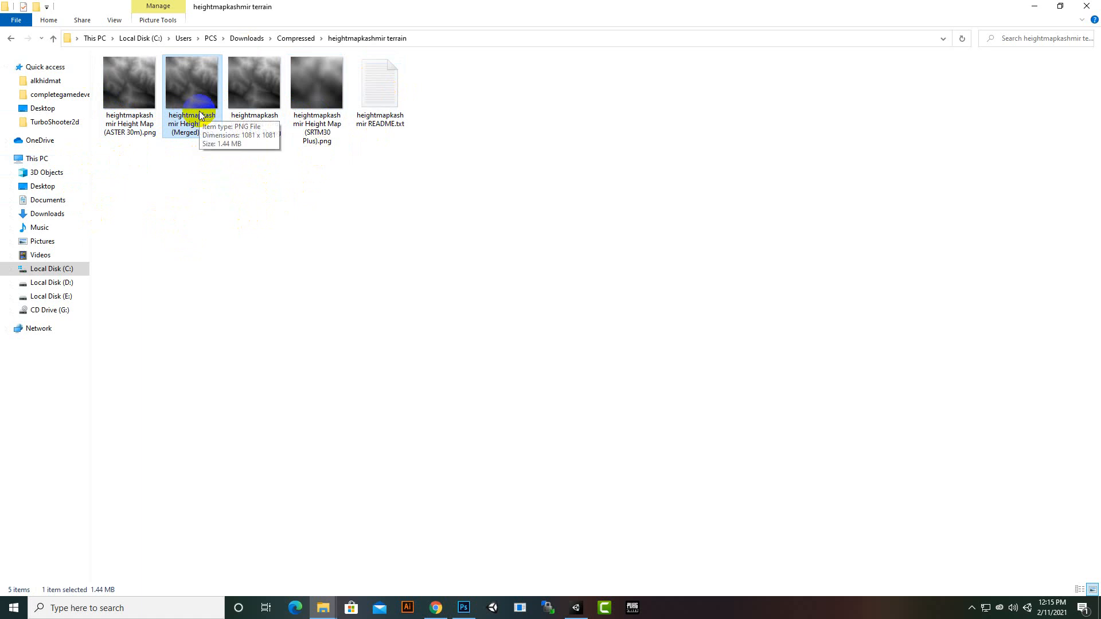
drag(200, 117, 452, 61)
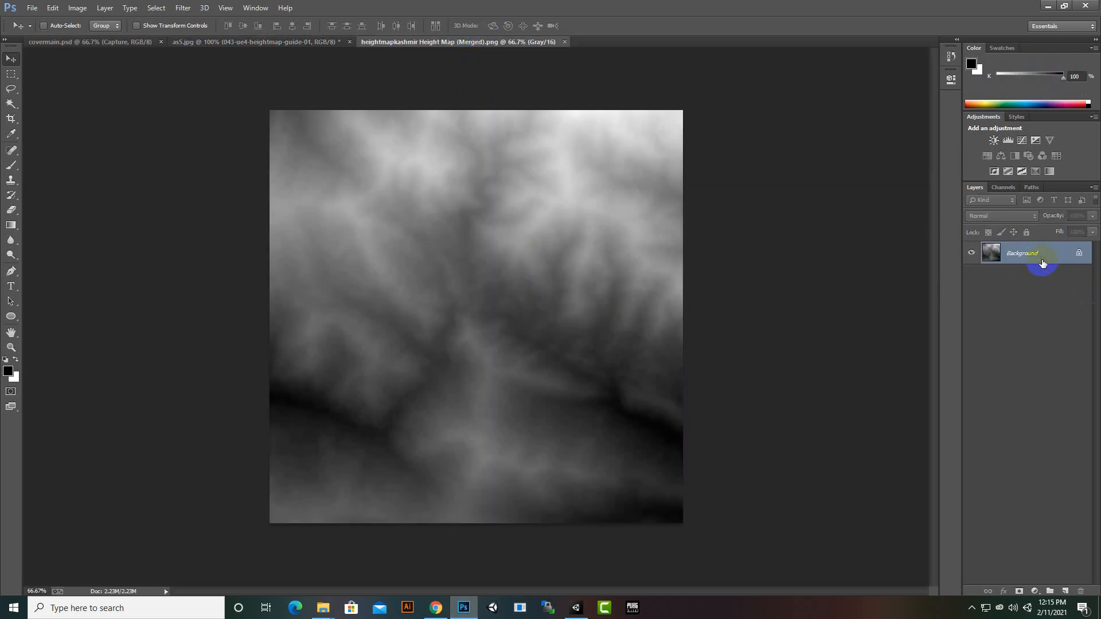
double_click(1043, 263)
key(Return)
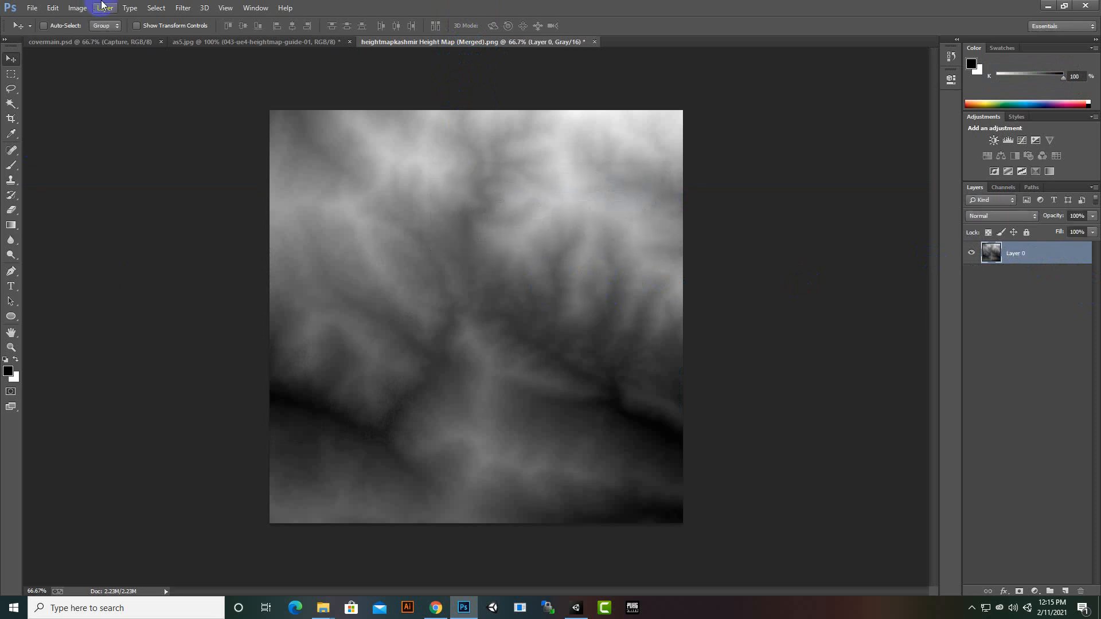
- Resize the height map image to 1024 x 1024 pixels at a resolution of 300 pixels/inch
click(76, 8)
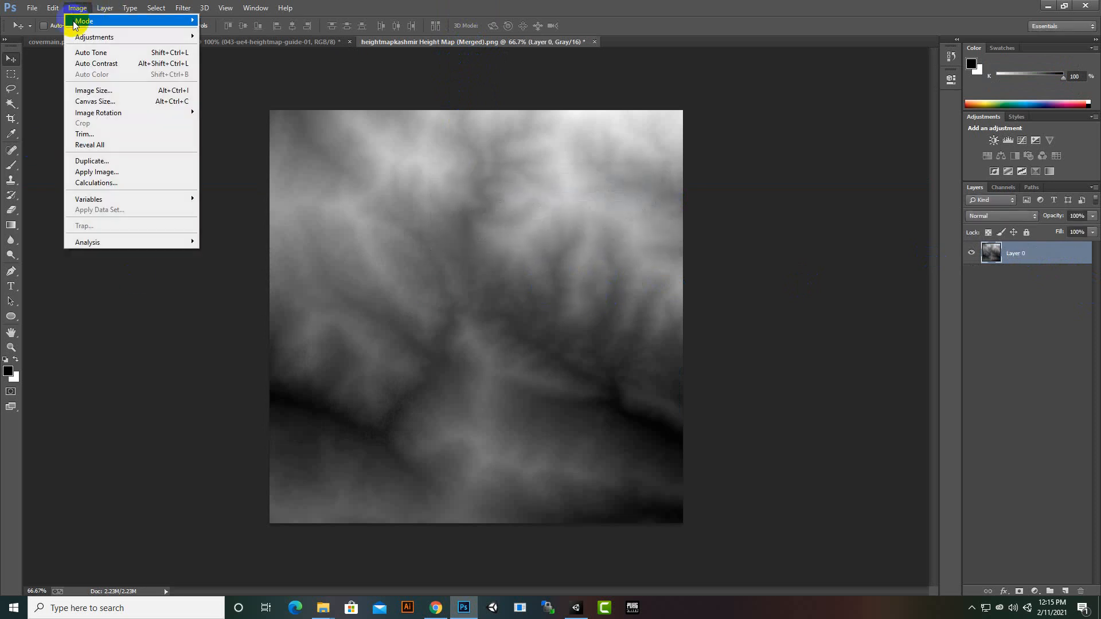
click(82, 92)
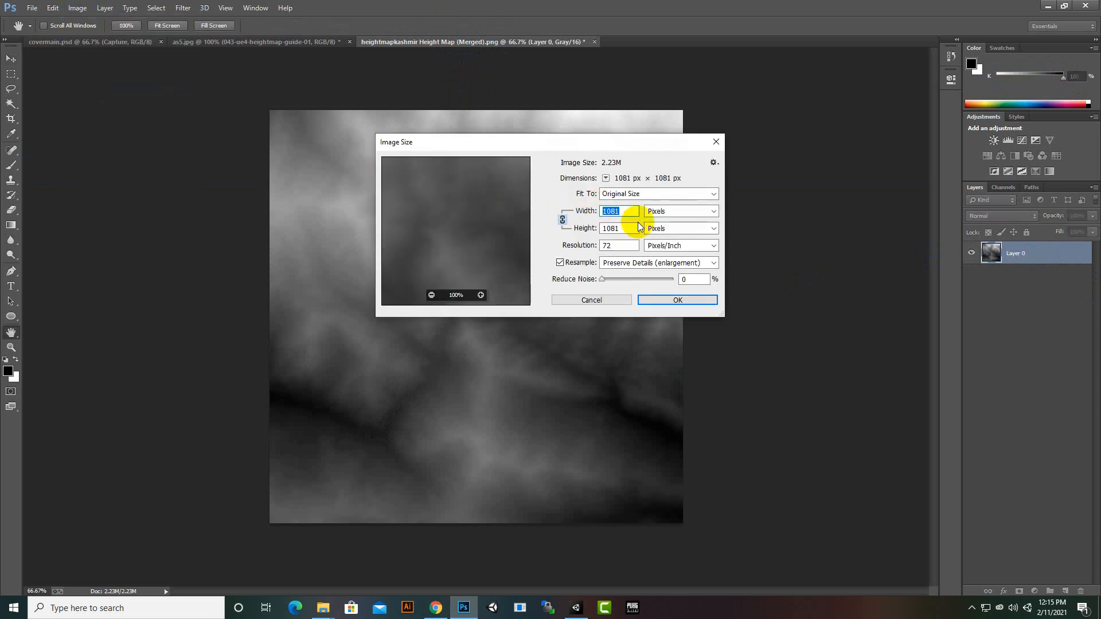
double_click(619, 246)
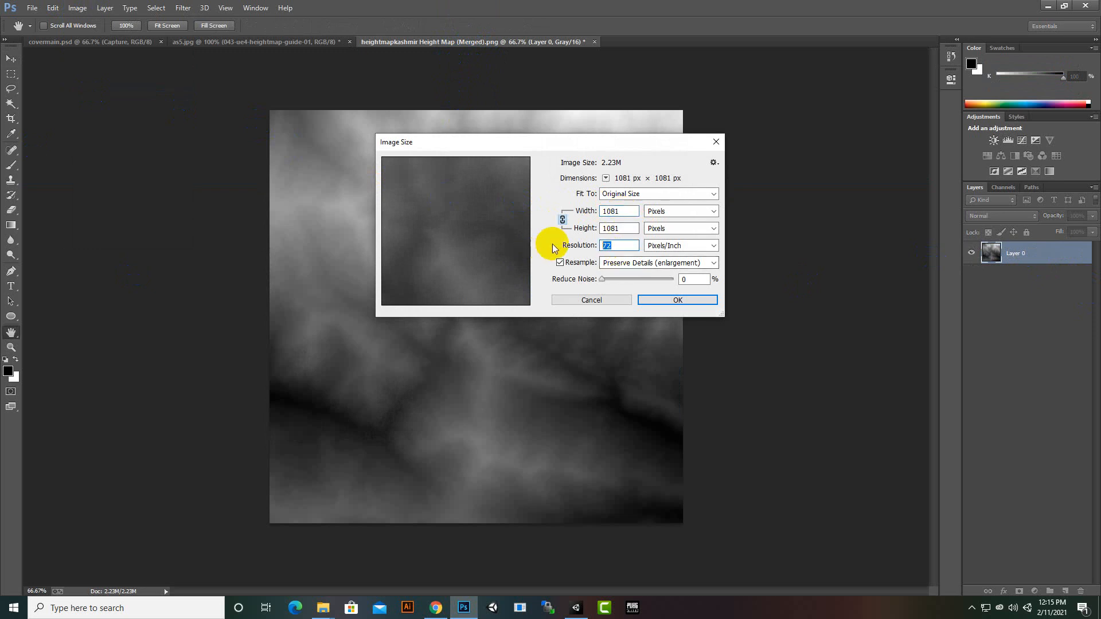
text(300)
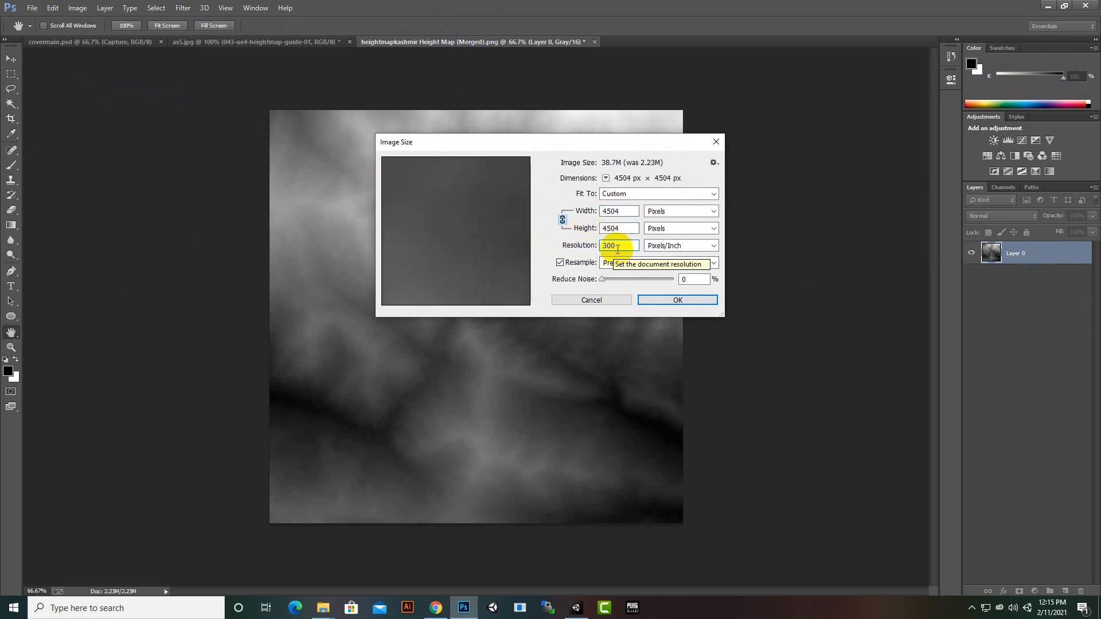
double_click(619, 212)
text(1024)
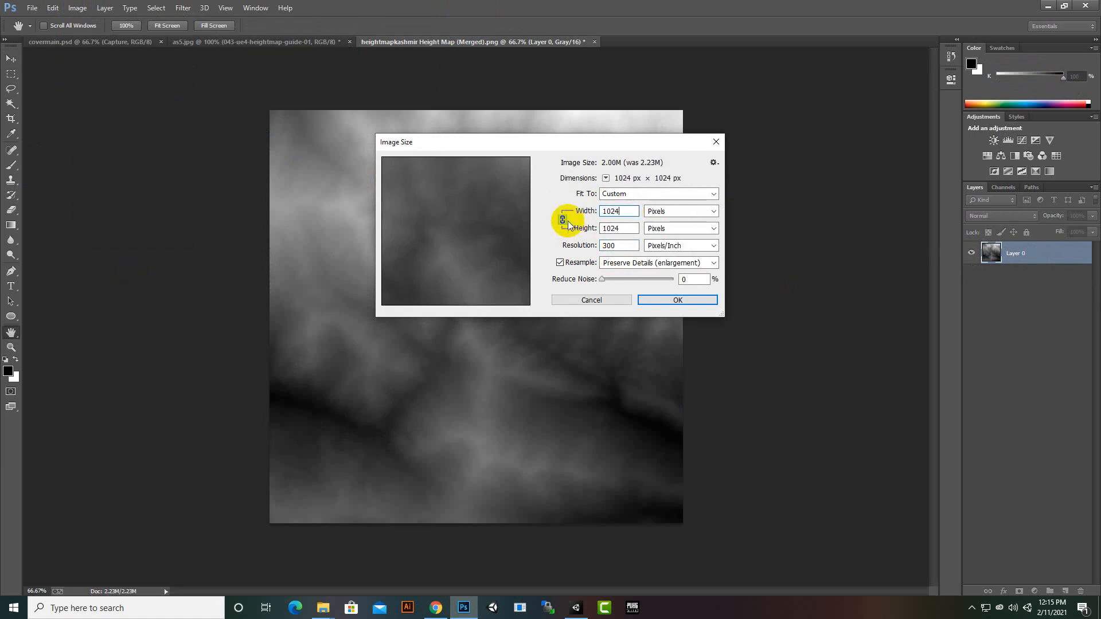
click(695, 301)
key(v)
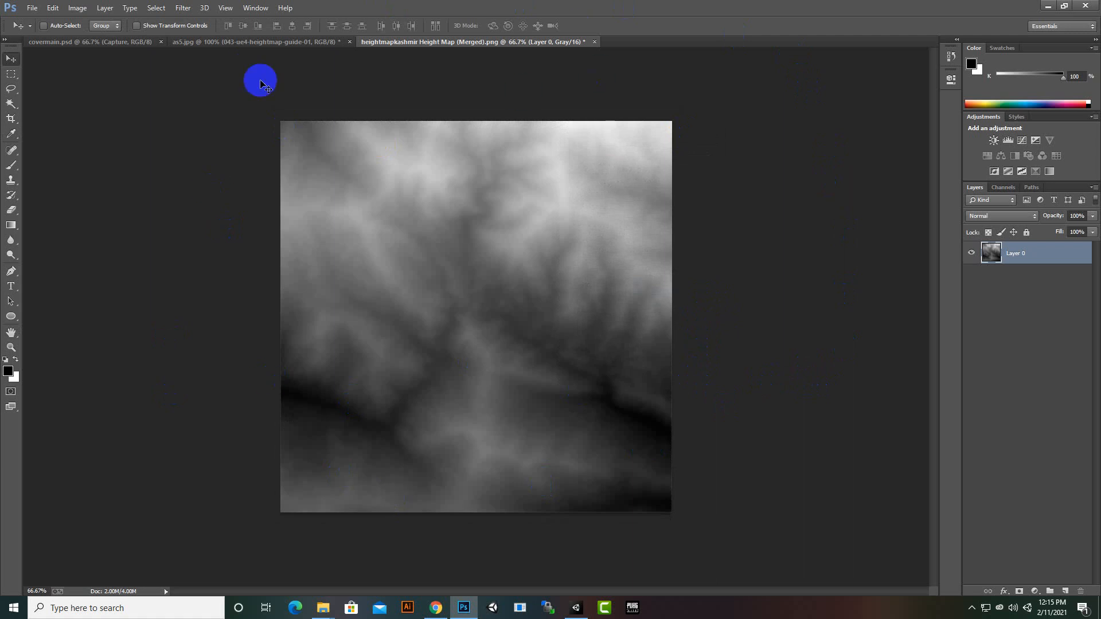
- Save the resized height map as a PNG copy named kashmirhm on the Desktop, with smallest compression and no interlacing
click(23, 10)
click(57, 148)
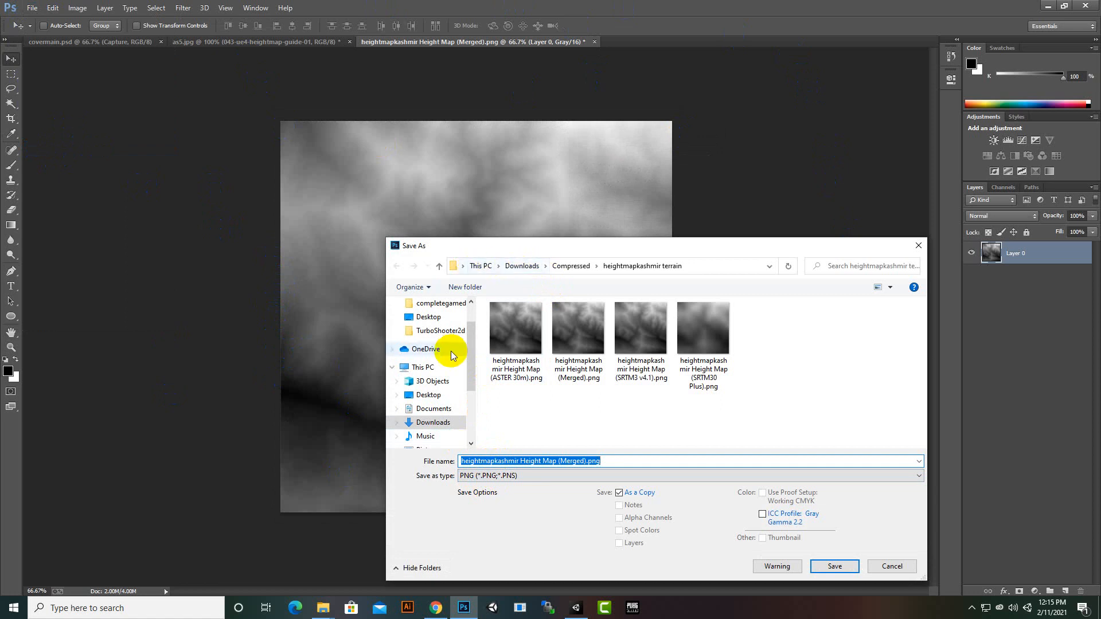
click(433, 394)
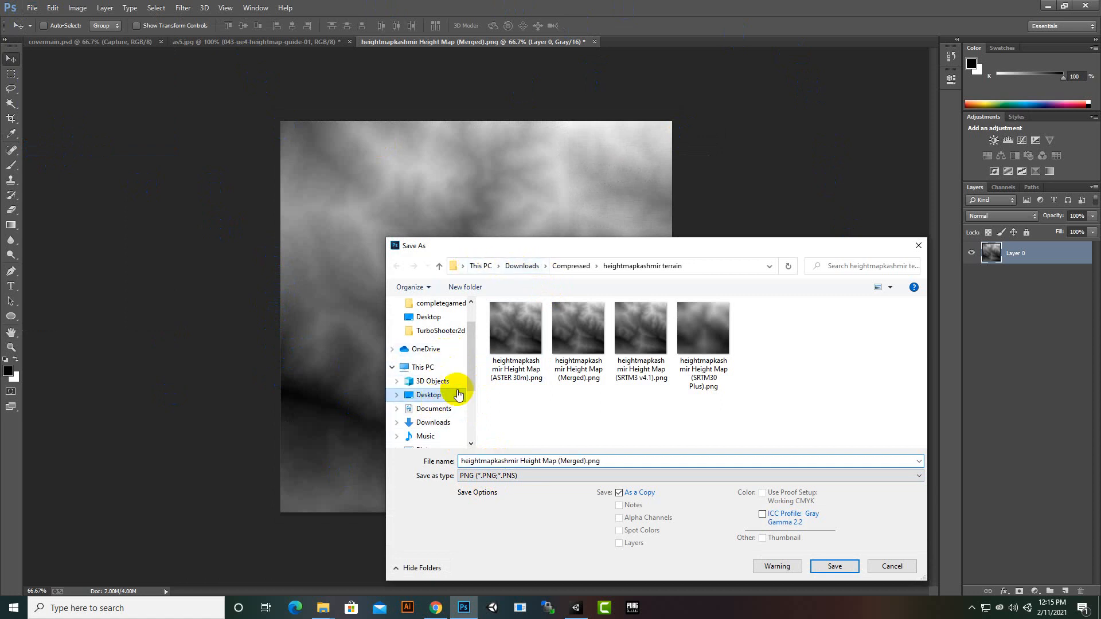
click(675, 458)
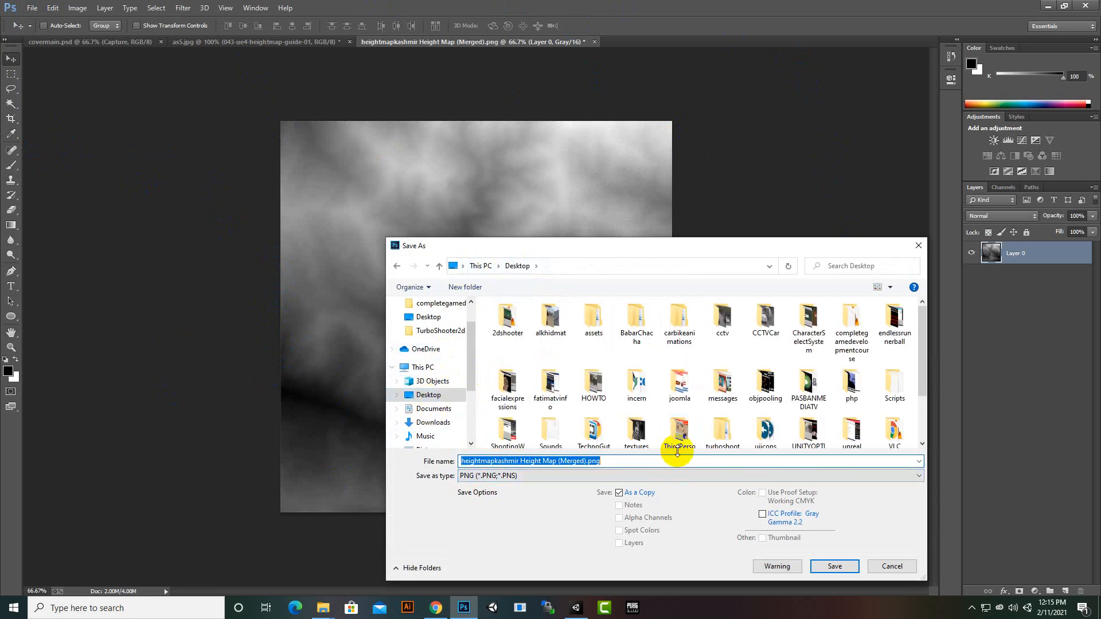
text(kashmirh)
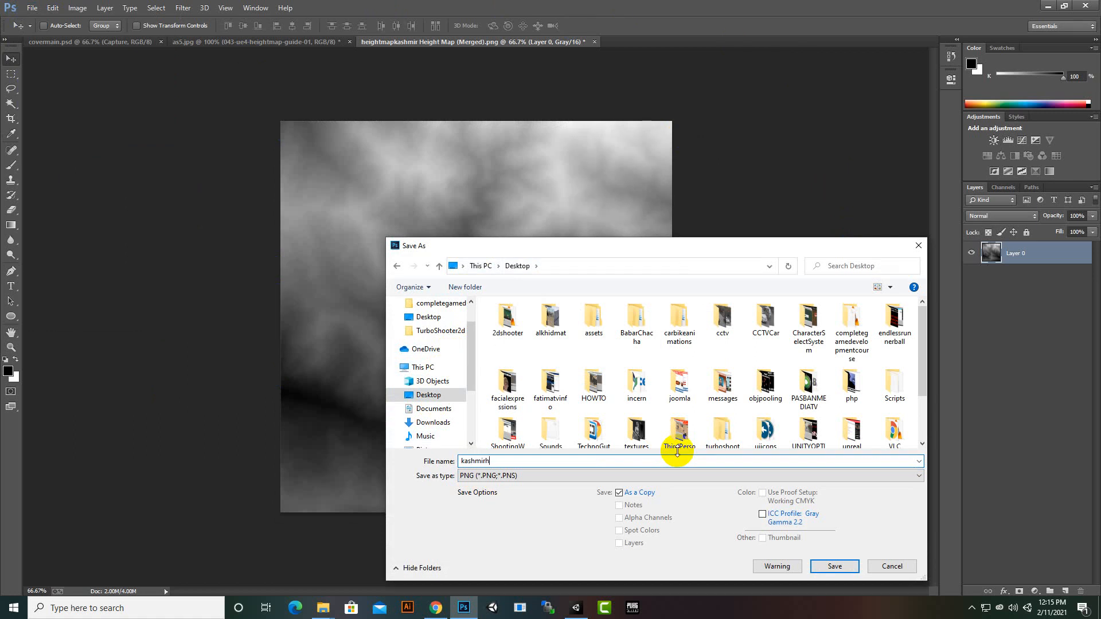
key(Return)
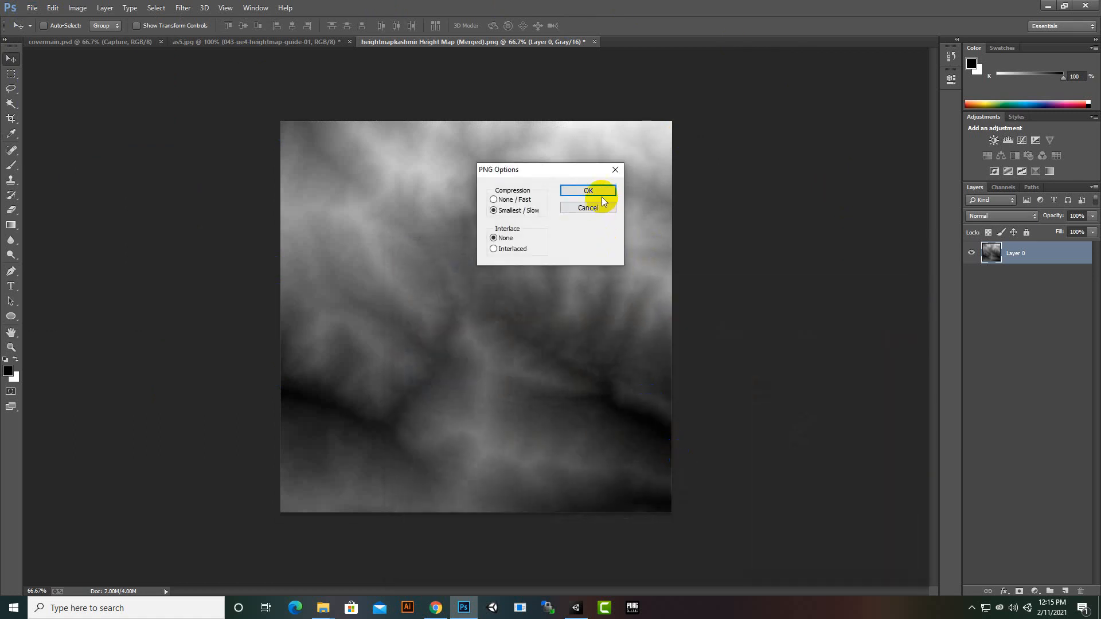
click(601, 195)
- Switch to File Explorer, find kashmirhm.png on the Desktop and import it into the Assets folder of the Unity project
click(1049, 7)
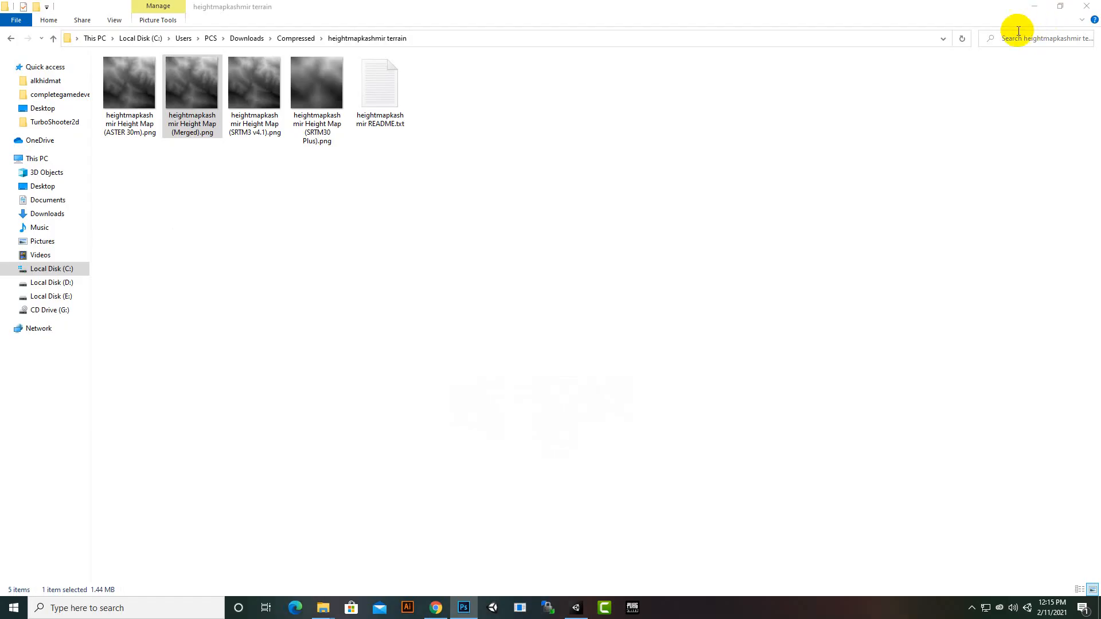
click(47, 186)
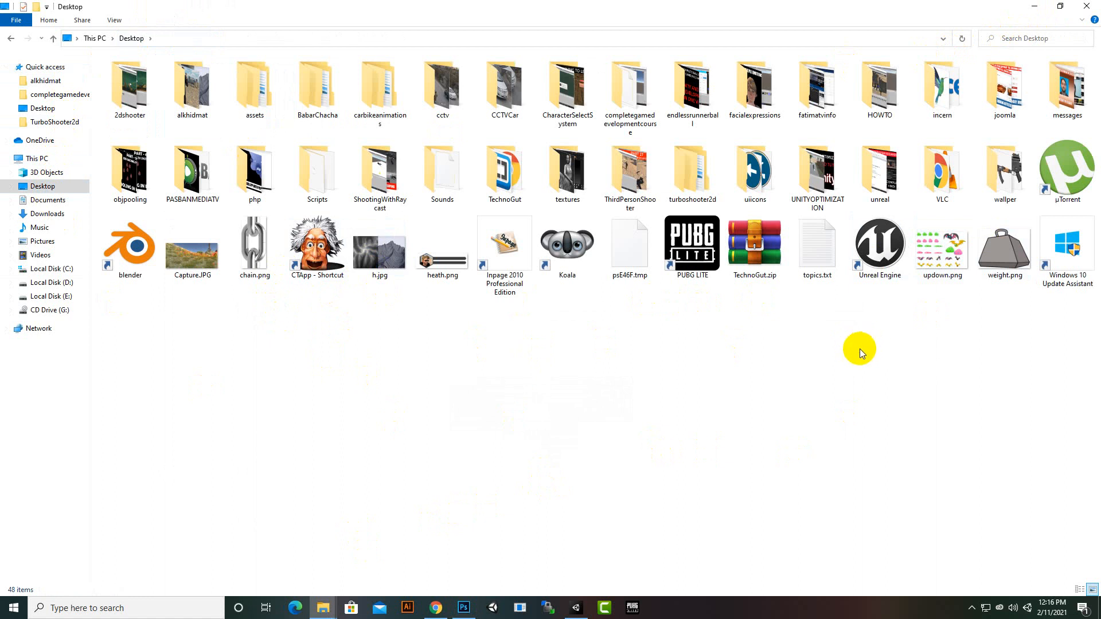
click(395, 274)
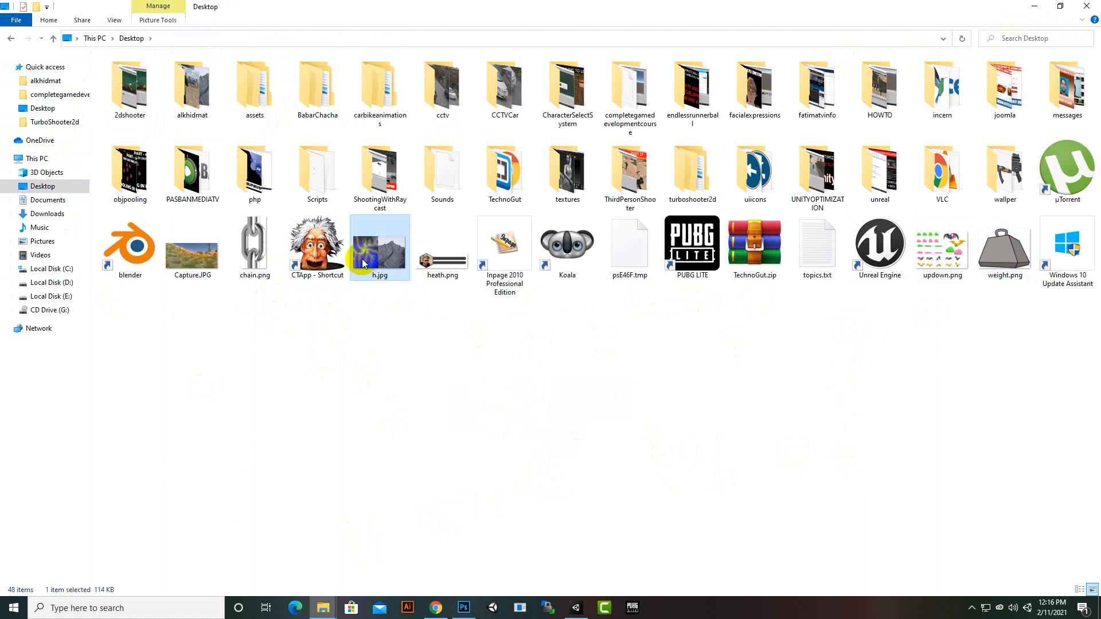
click(414, 326)
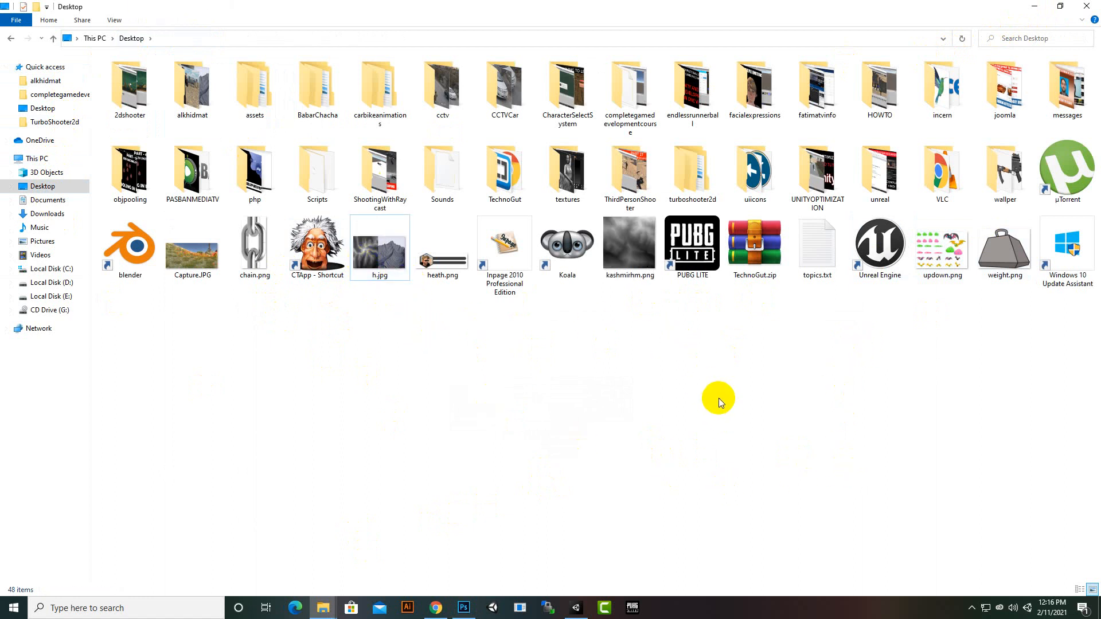
click(624, 256)
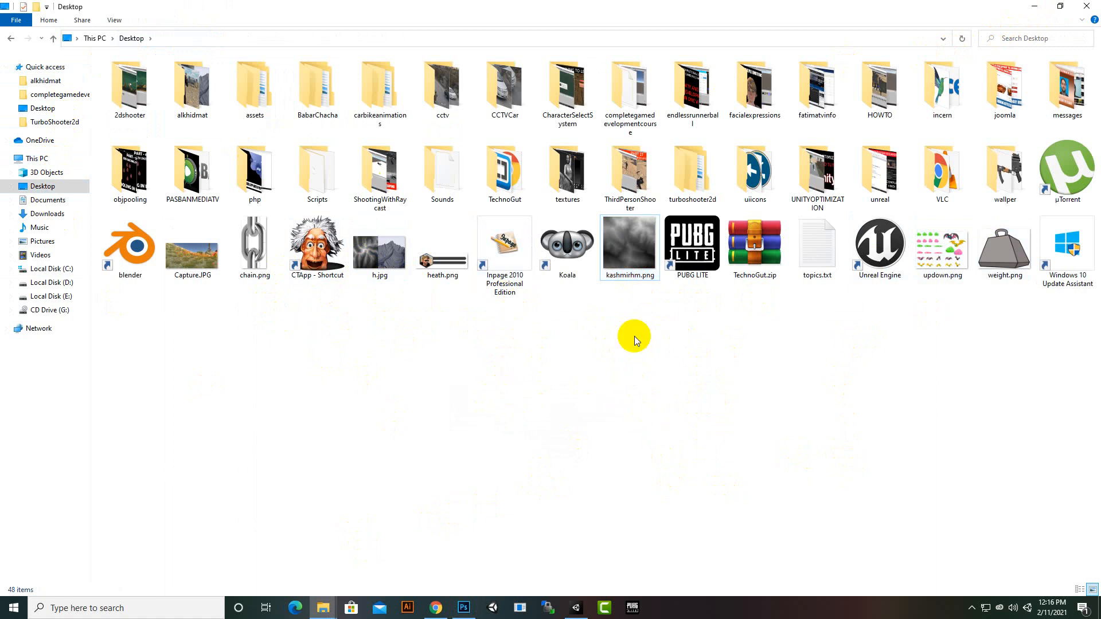
drag(634, 267, 518, 552)
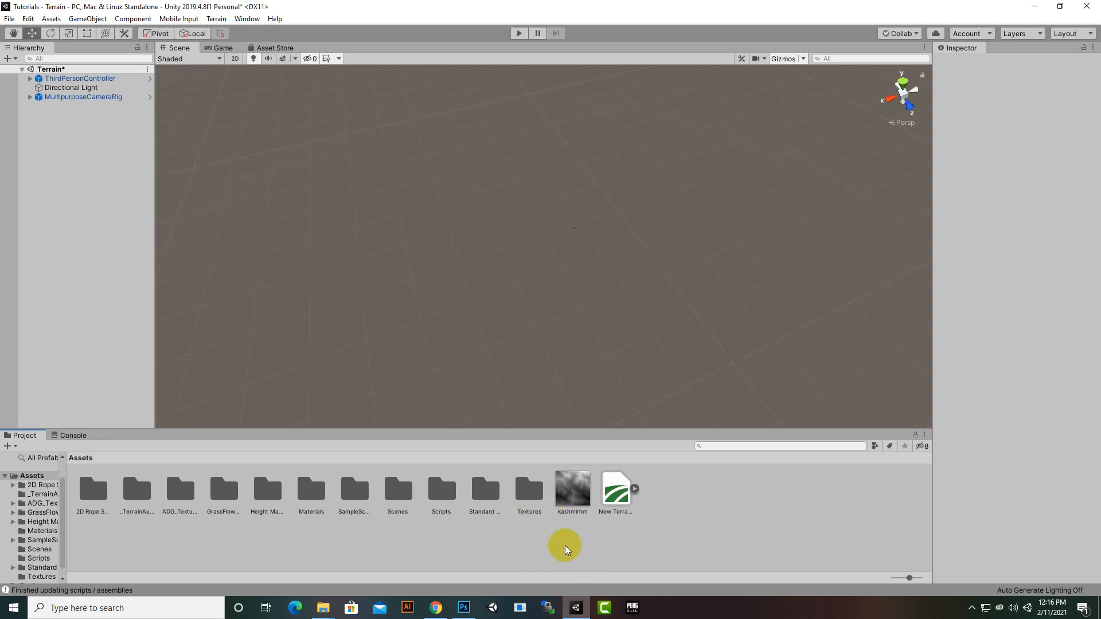
- Enable Read/Write in the import settings of the kashmirhm texture and apply the change
click(574, 488)
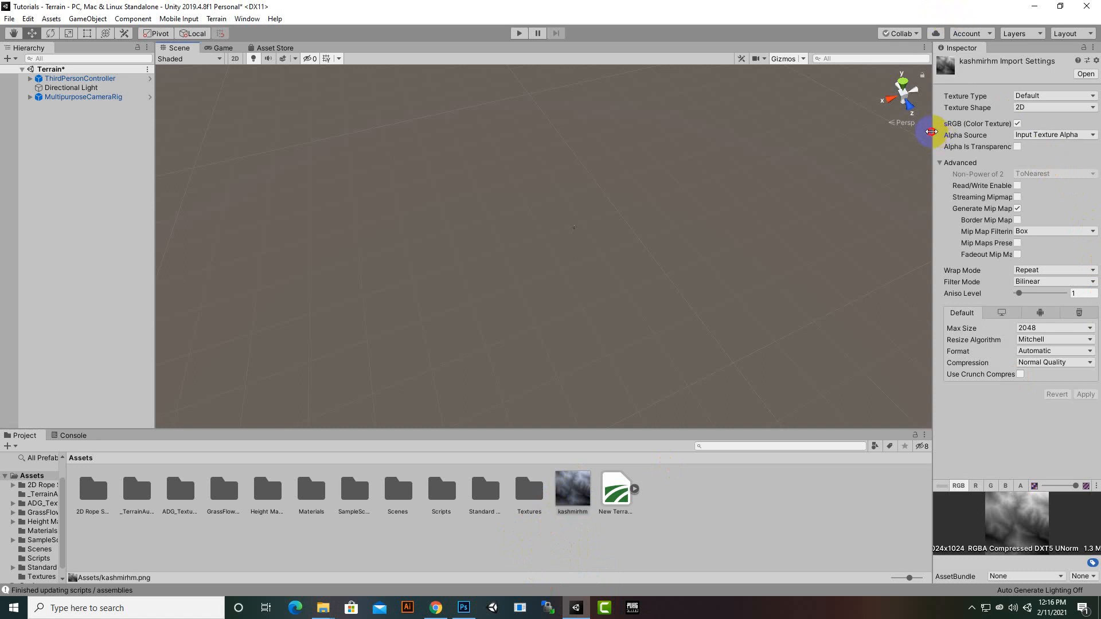
drag(932, 132, 895, 131)
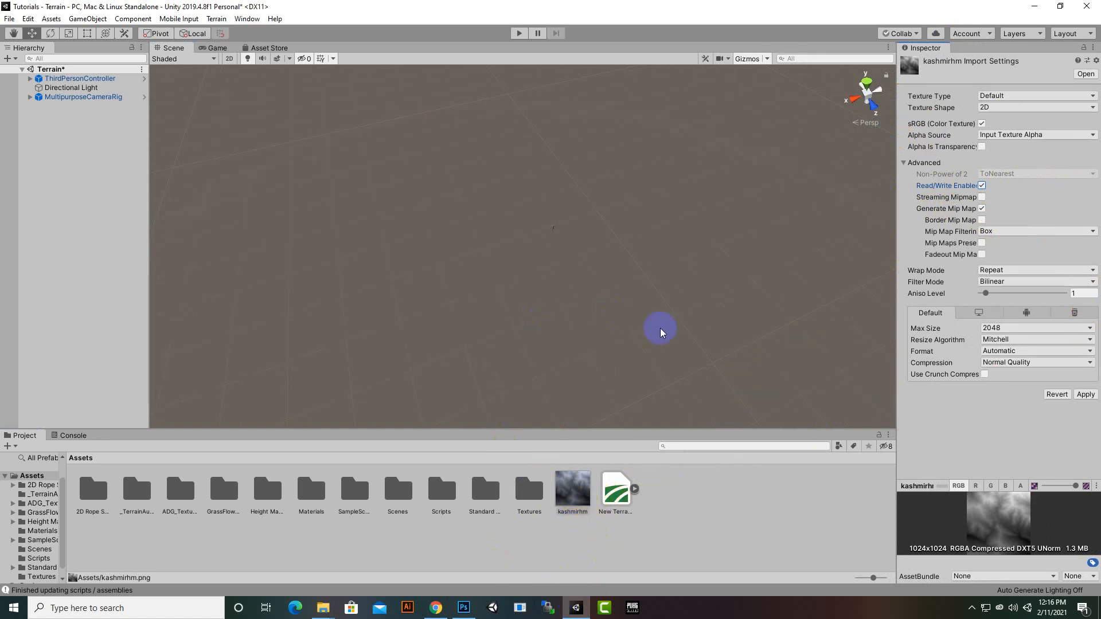
click(1086, 394)
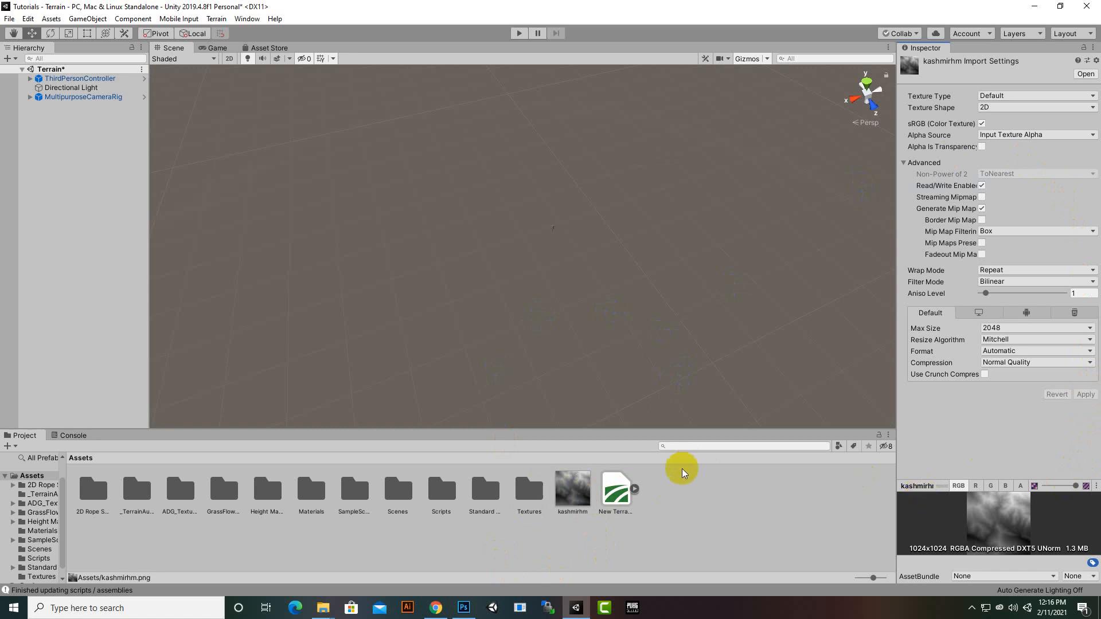
click(571, 491)
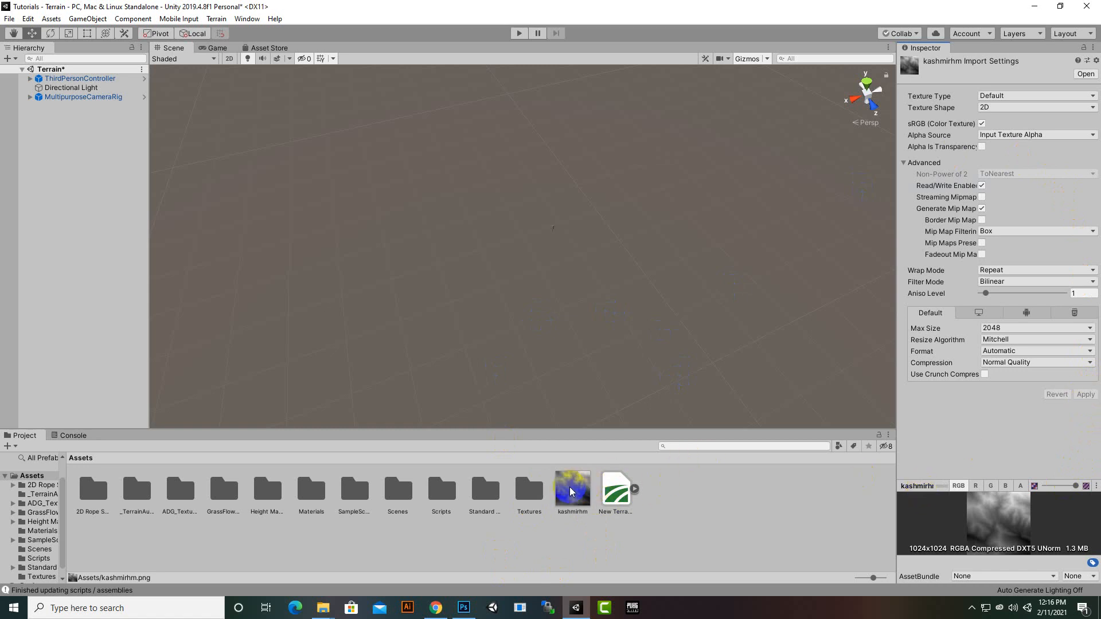
click(776, 504)
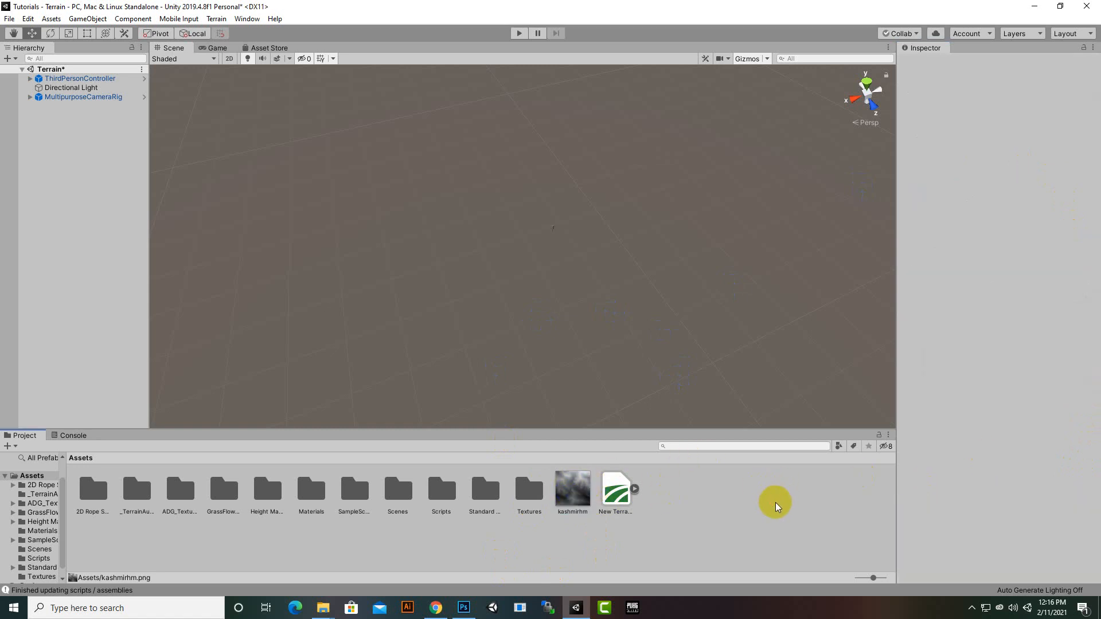
- Add a new 3D Terrain object to the Terrain scene
right_click(81, 136)
mouse_move(137, 260)
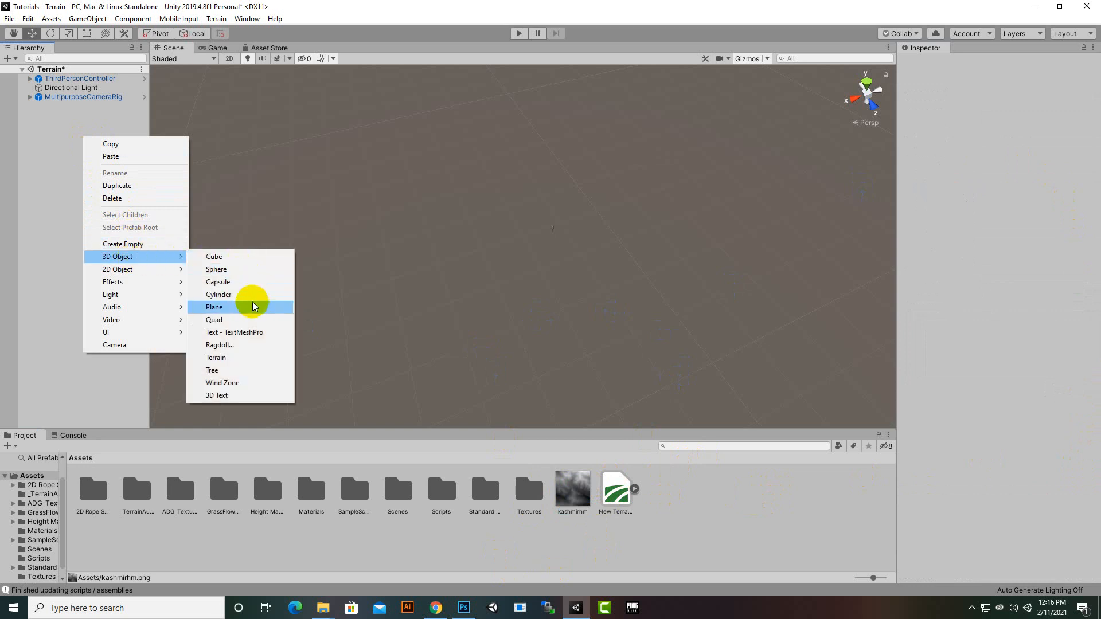
click(241, 358)
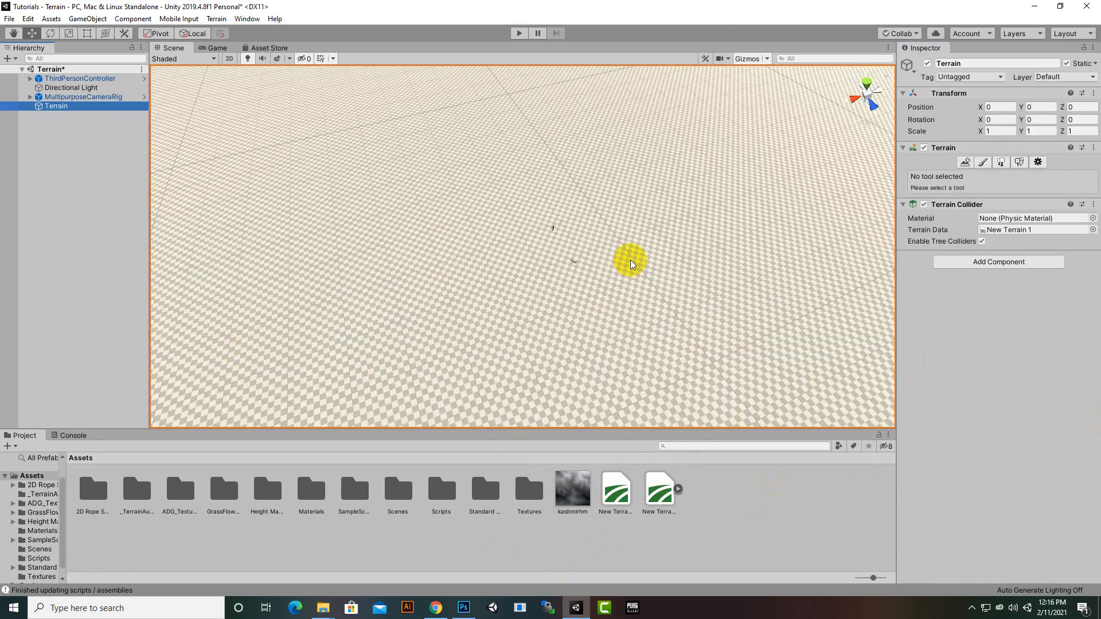
scroll(617, 250, down, 2)
scroll(702, 300, down, 2)
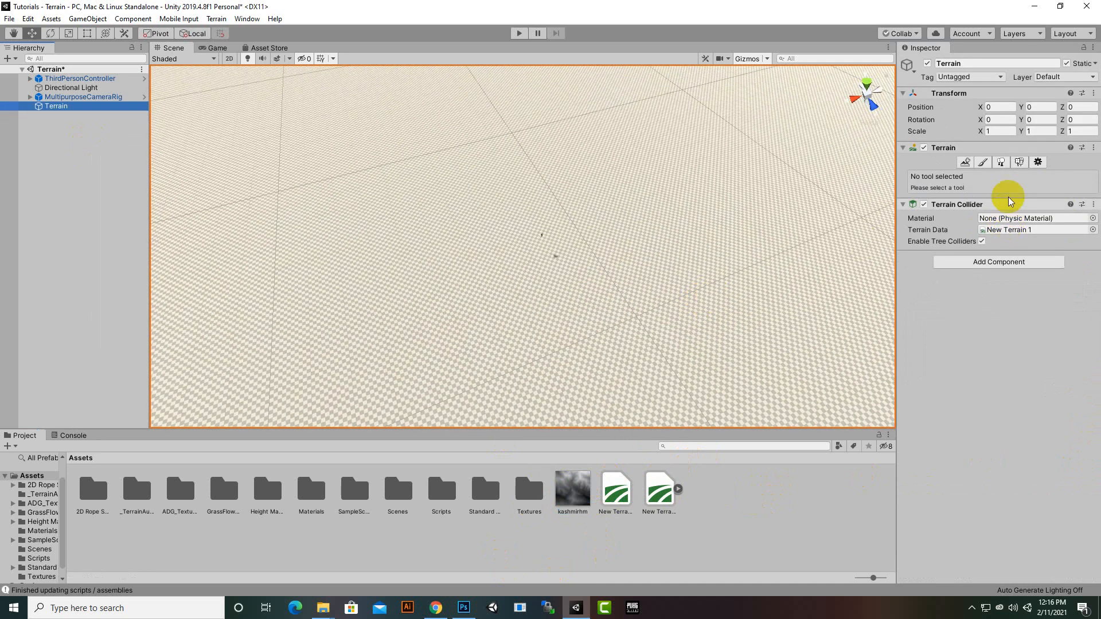
- Set the new terrain's width and length to 8000 in its mesh resolution settings and check its extent in the scene
click(1039, 162)
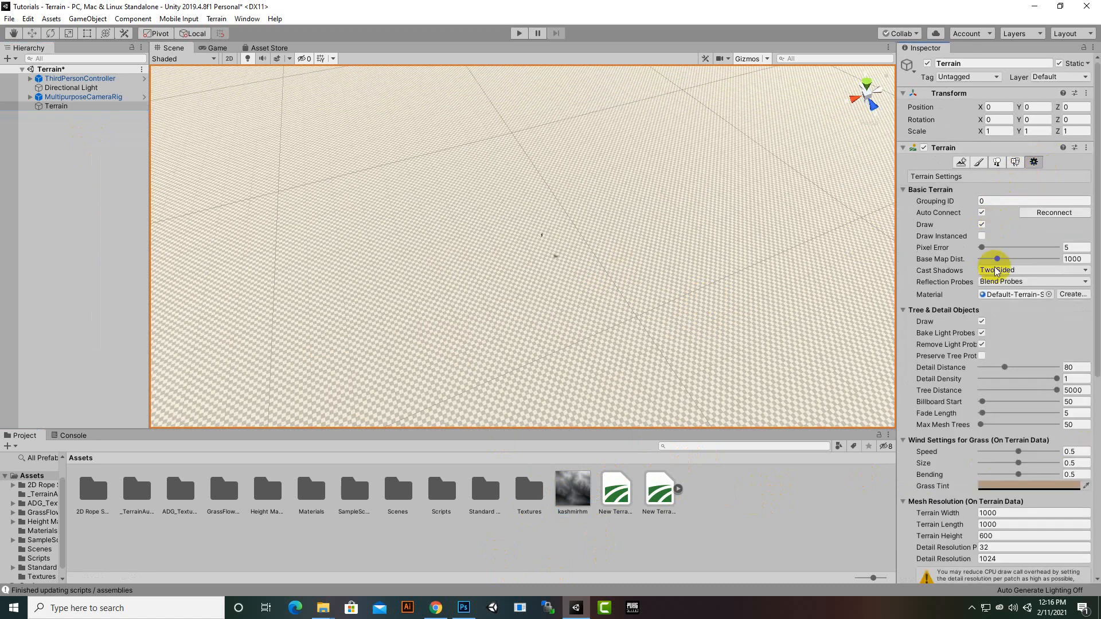
scroll(996, 245, down, 6)
click(1002, 203)
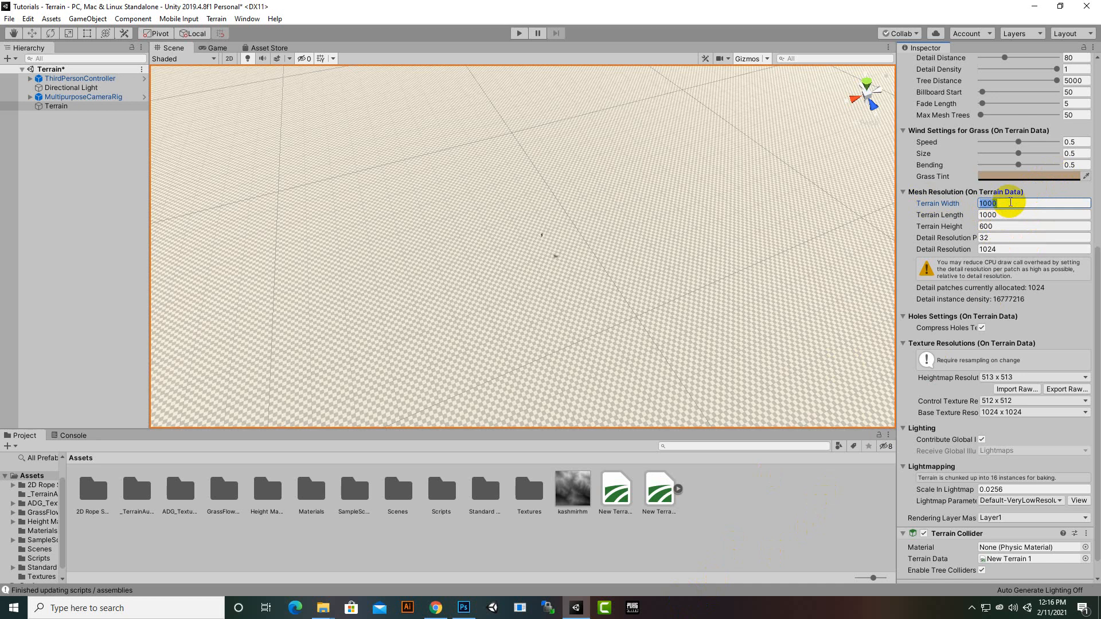
key(Tab)
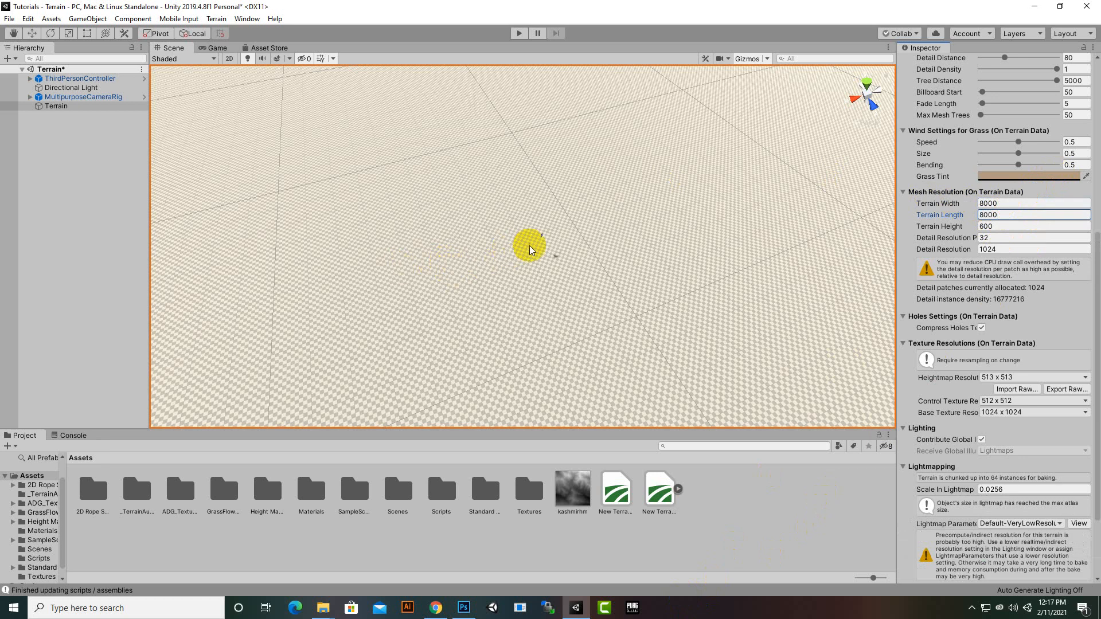
scroll(531, 249, down, 6)
scroll(544, 253, down, 8)
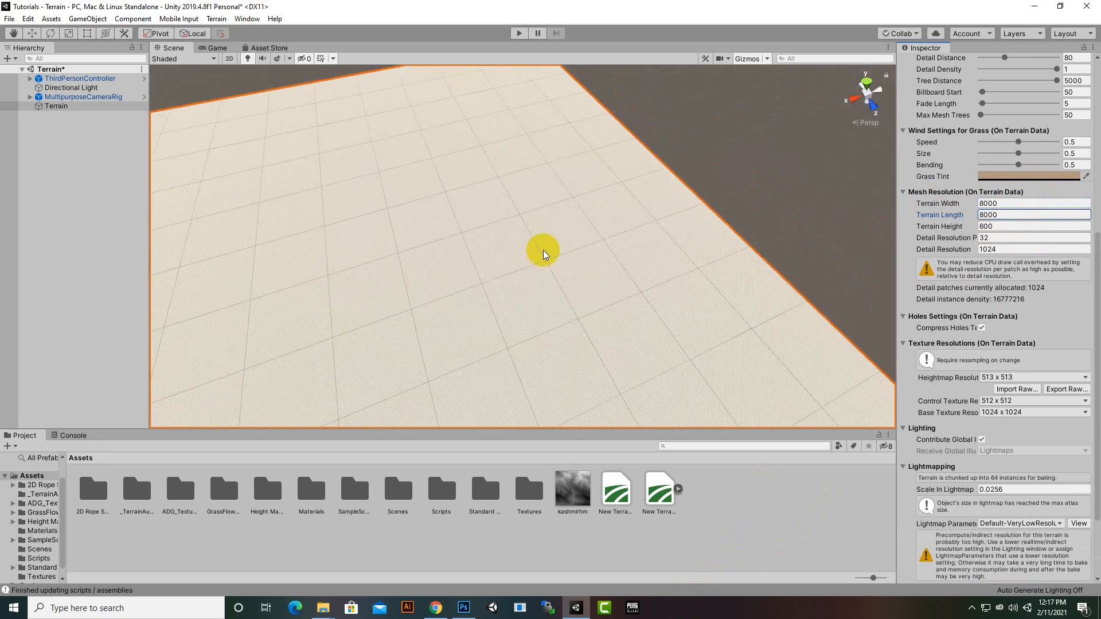
middle_drag(700, 253, 794, 192)
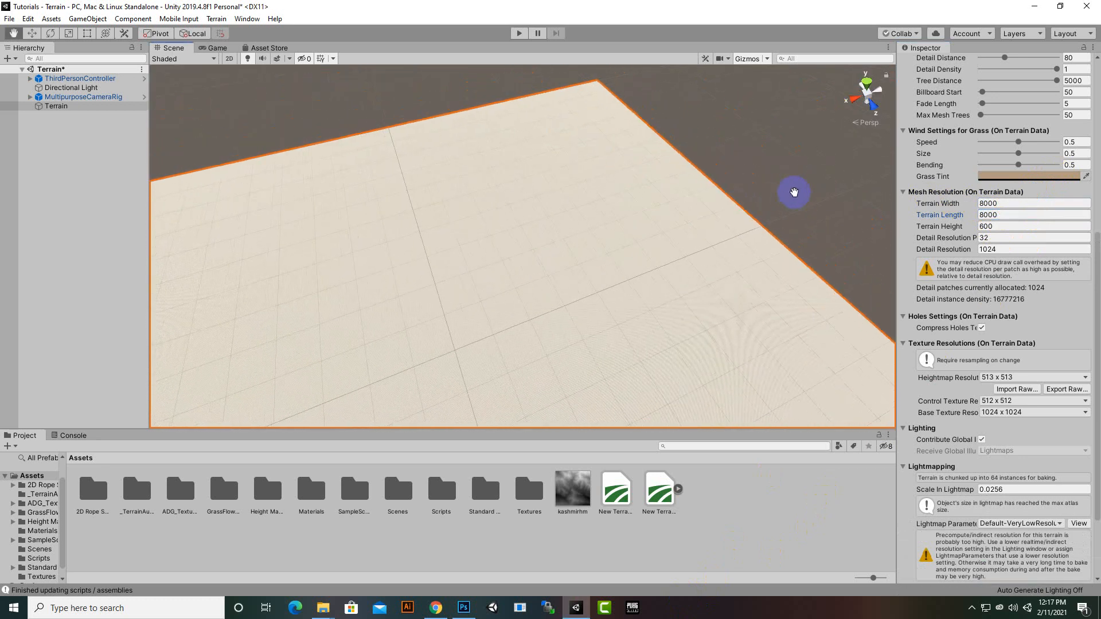
scroll(797, 196, down, 4)
scroll(770, 192, up, 3)
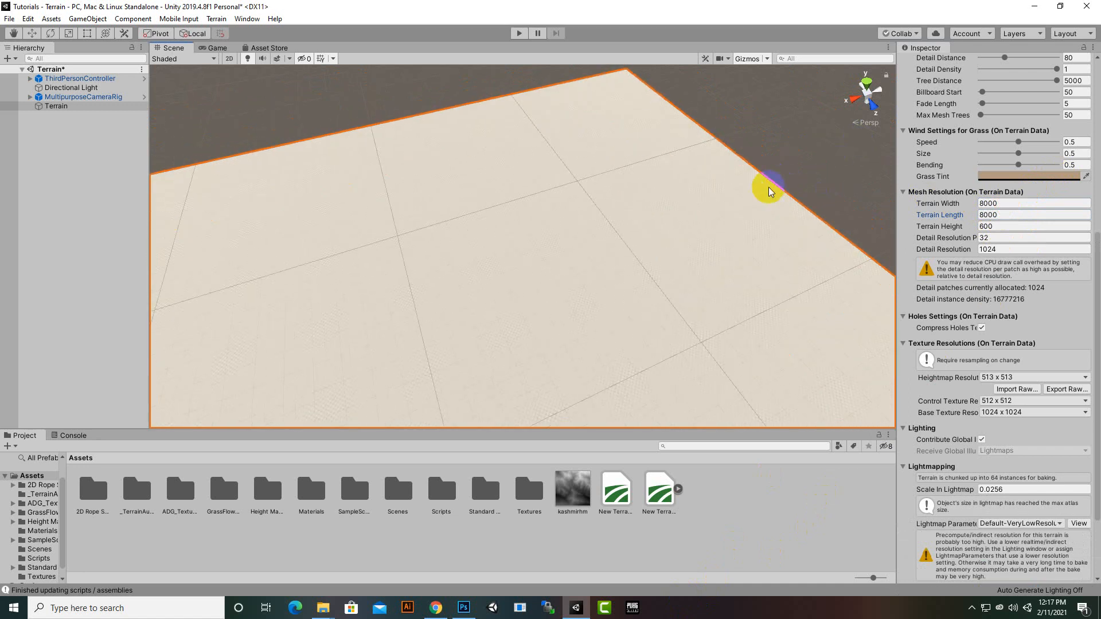
- Open the Height Mapper tool and place its window over the scene view
click(1015, 203)
scroll(799, 216, down, 3)
scroll(802, 212, up, 6)
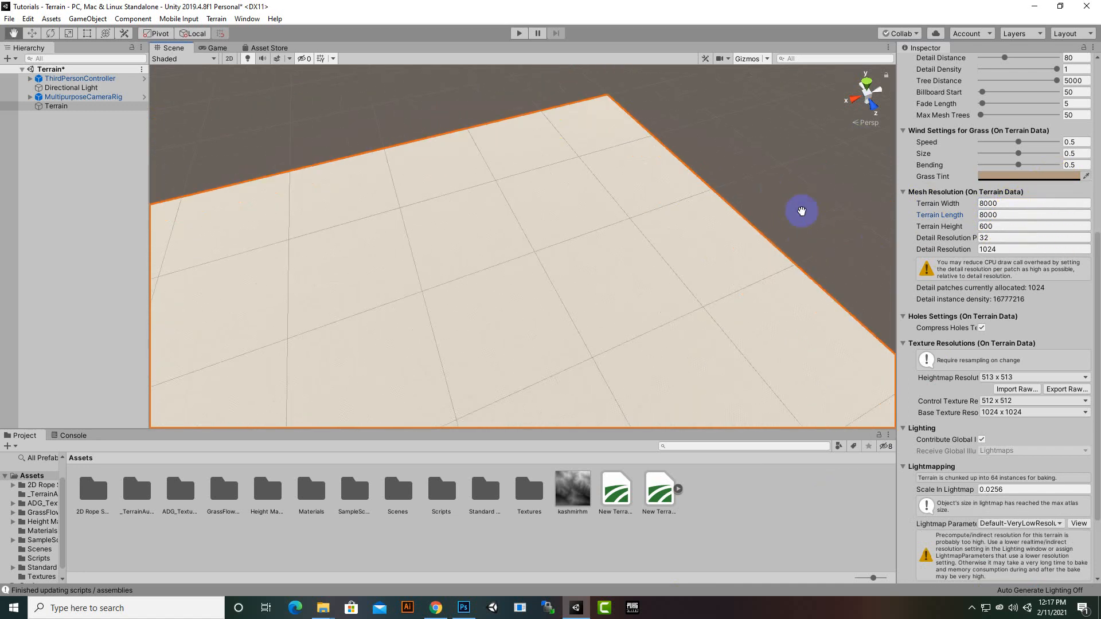
scroll(612, 271, down, 7)
middle_drag(613, 276, 837, 182)
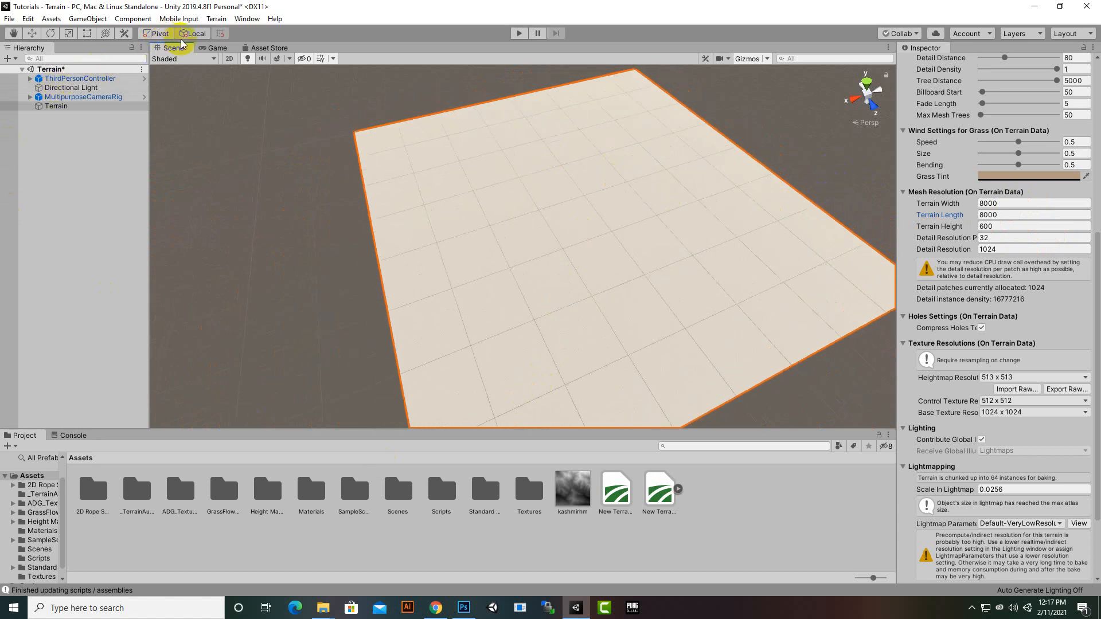
click(221, 19)
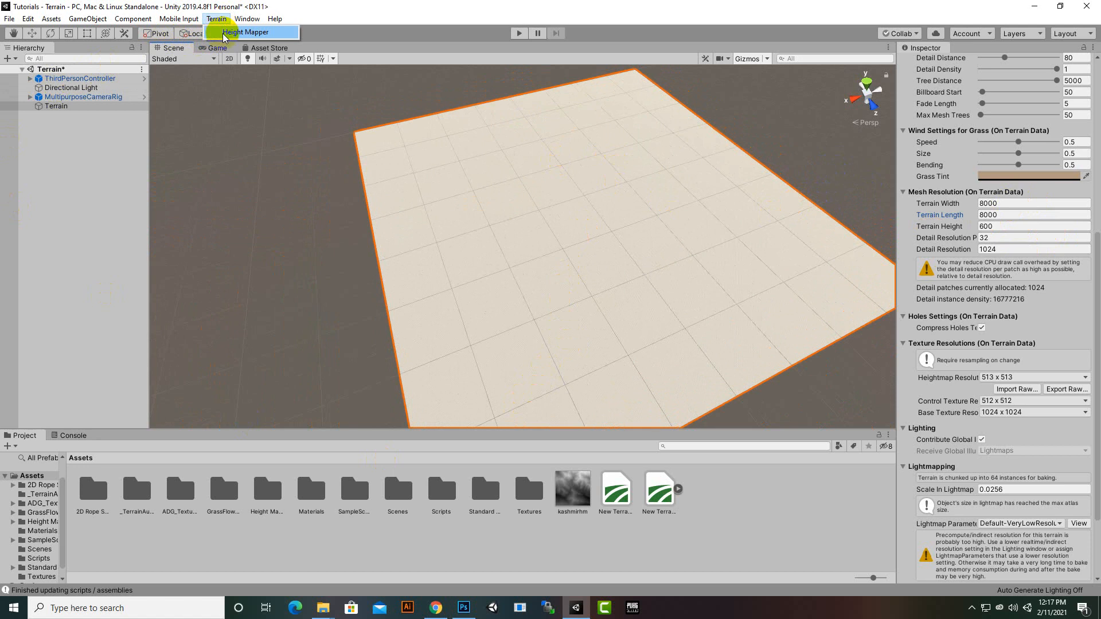
click(240, 32)
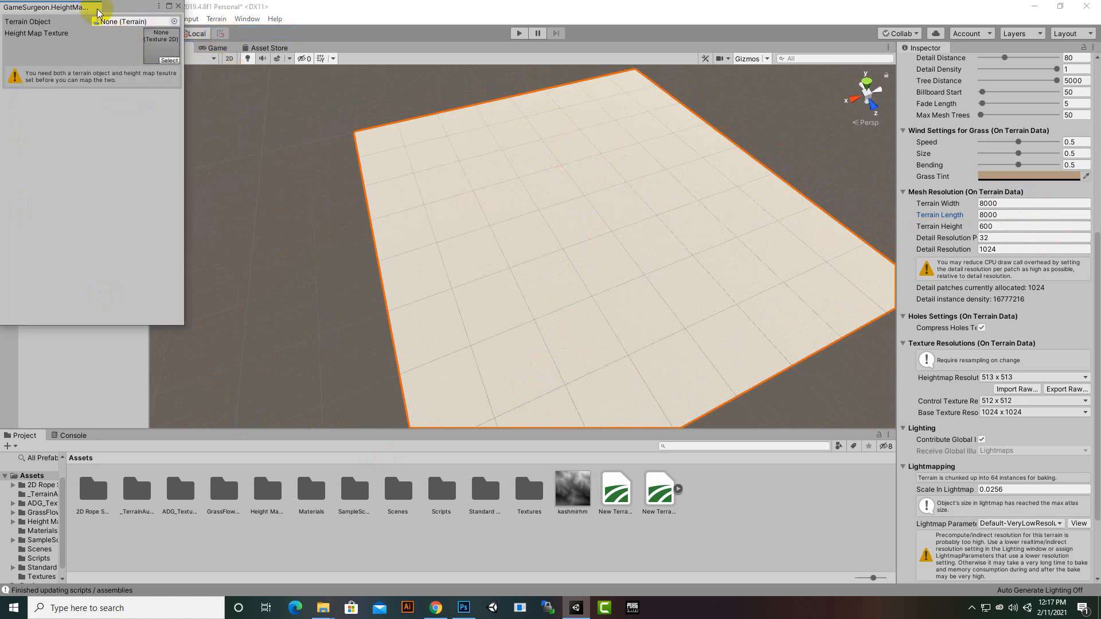
drag(121, 6, 547, 75)
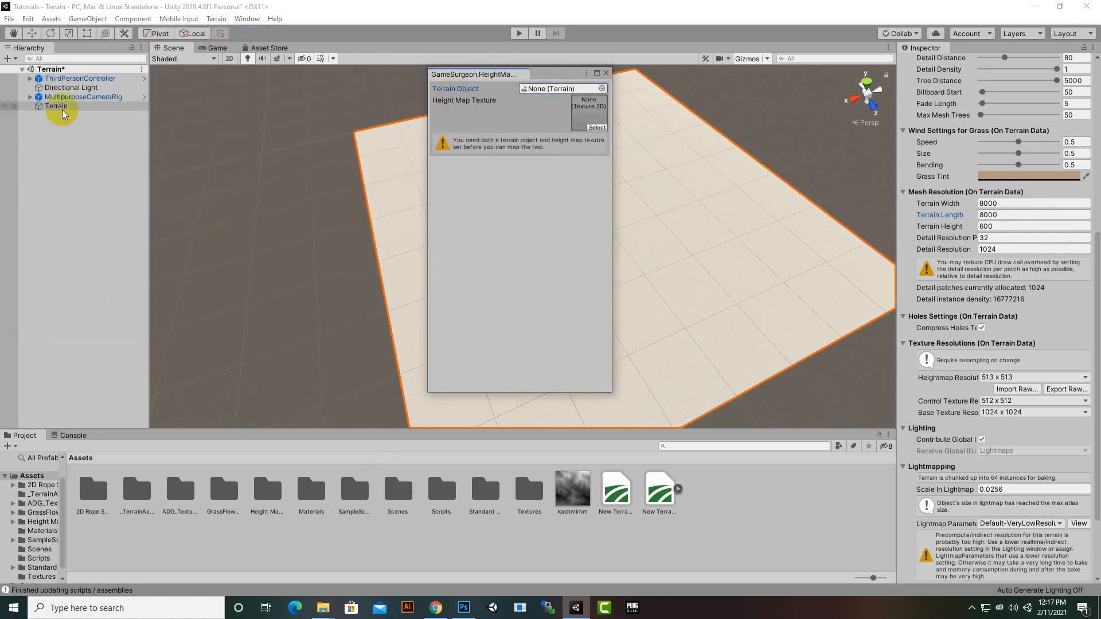
- Assign the Terrain object and the kashmirhm texture in Height Mapper, map the heights onto the terrain and close the tool
drag(63, 113, 554, 89)
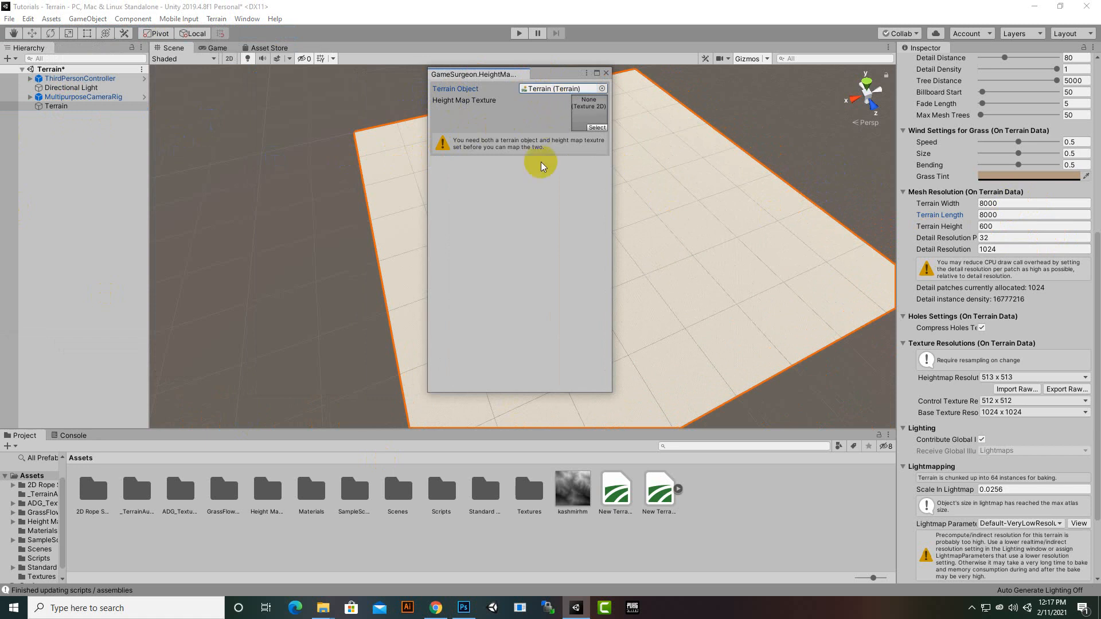
drag(568, 499, 585, 113)
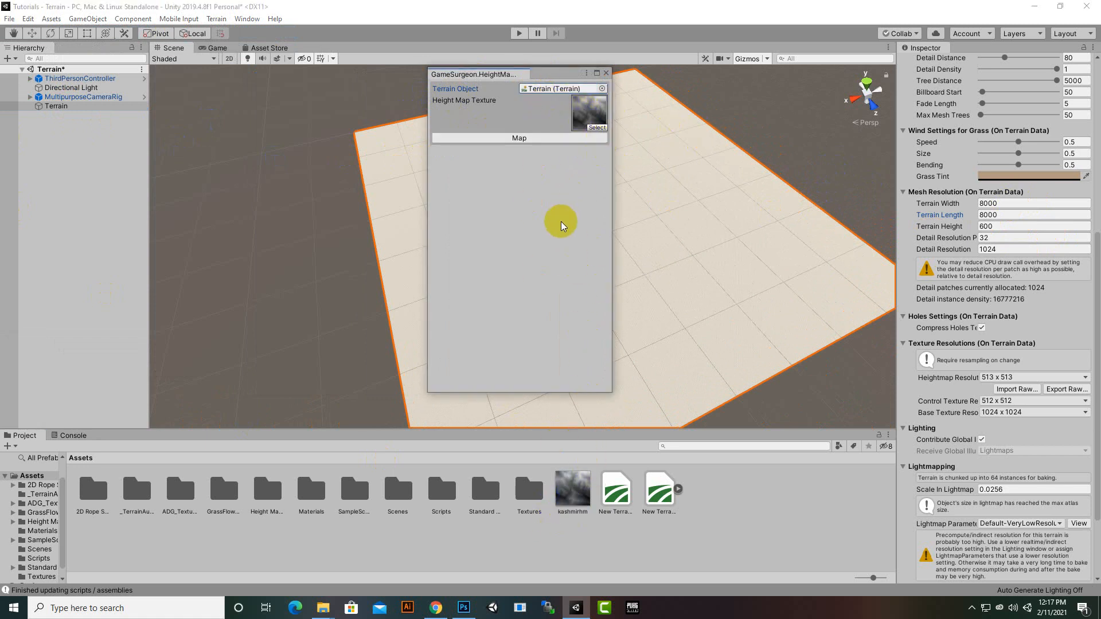
click(519, 138)
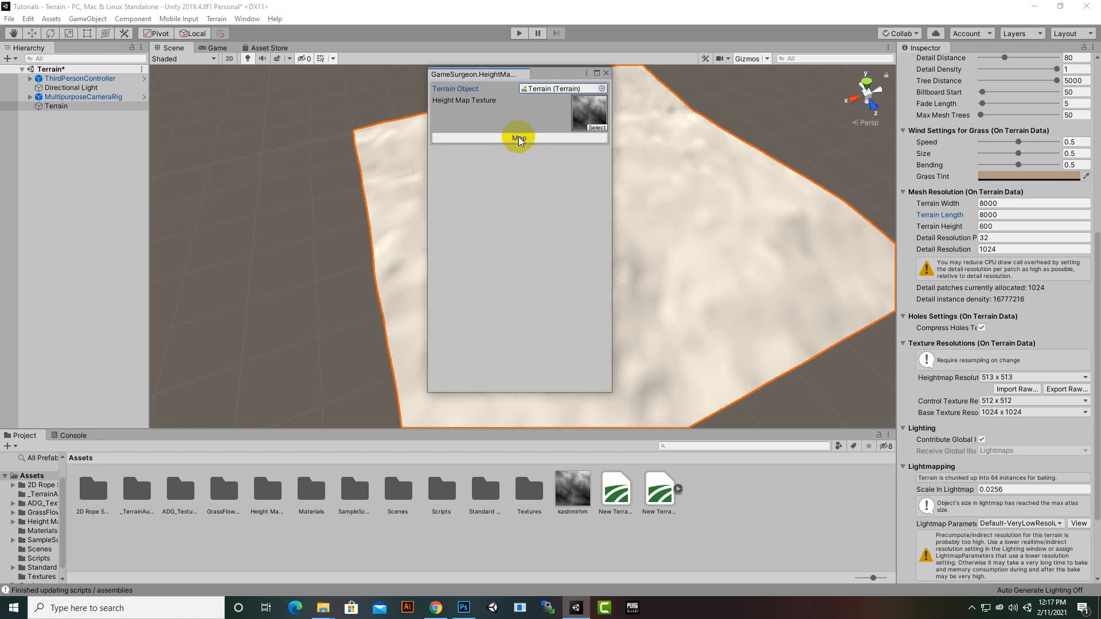
click(607, 74)
- Examine the relief and edges of the mapped terrain from several sides, both close up and from a distance
scroll(757, 313, down, 3)
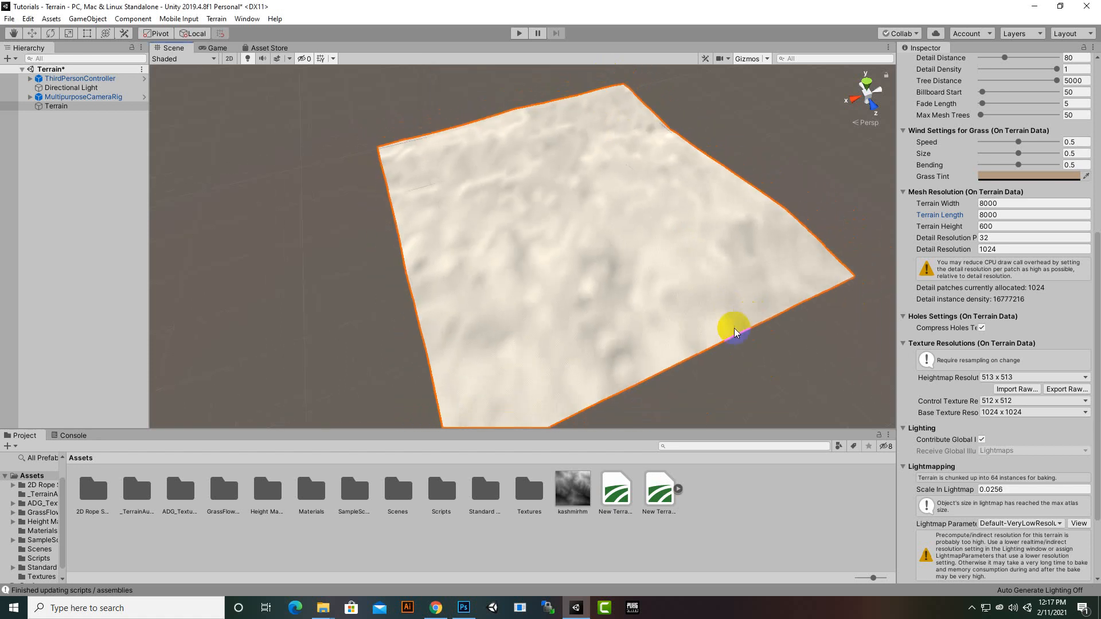
scroll(735, 329, up, 4)
middle_drag(738, 336, 685, 278)
right_drag(639, 350, 746, 280)
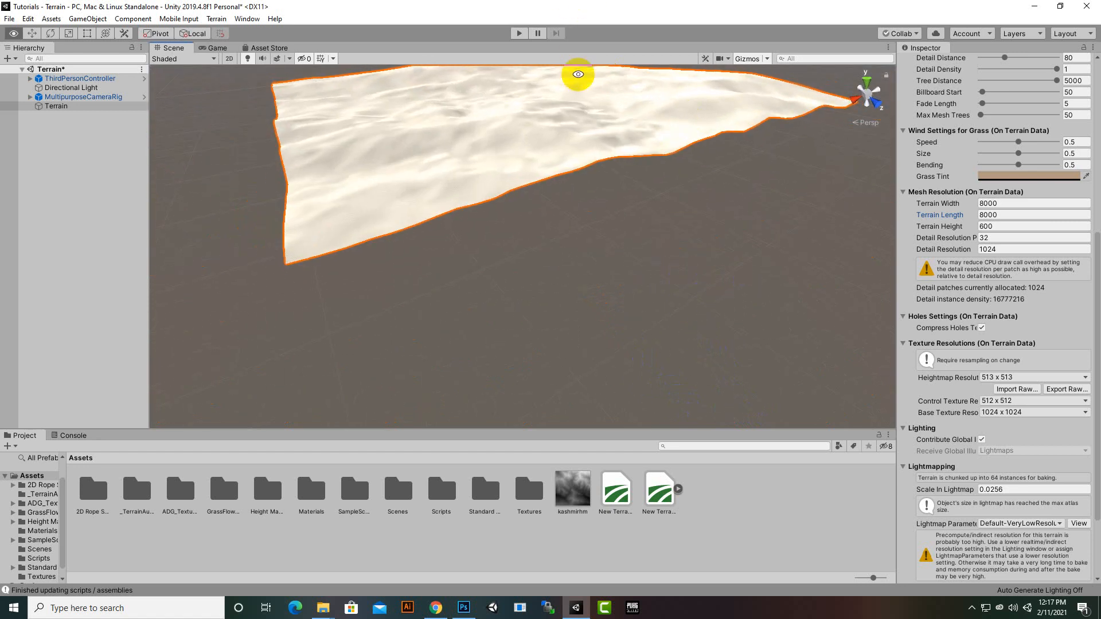
scroll(578, 74, up, 3)
right_drag(578, 78, 575, 138)
middle_drag(575, 138, 610, 181)
scroll(609, 184, up, 4)
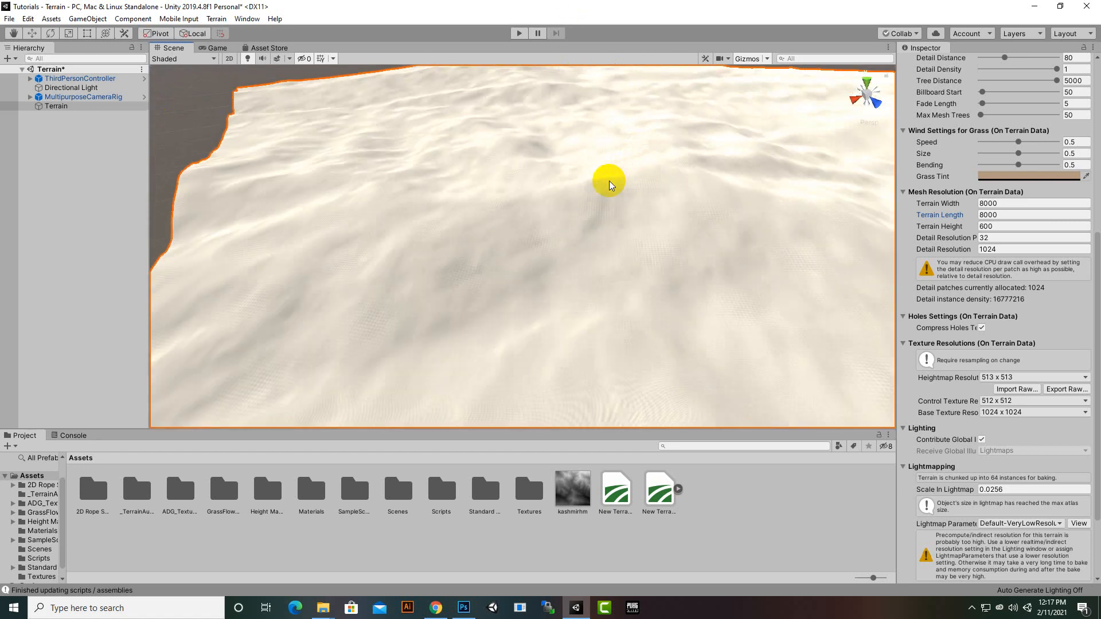
alt+drag(561, 195, 499, 190)
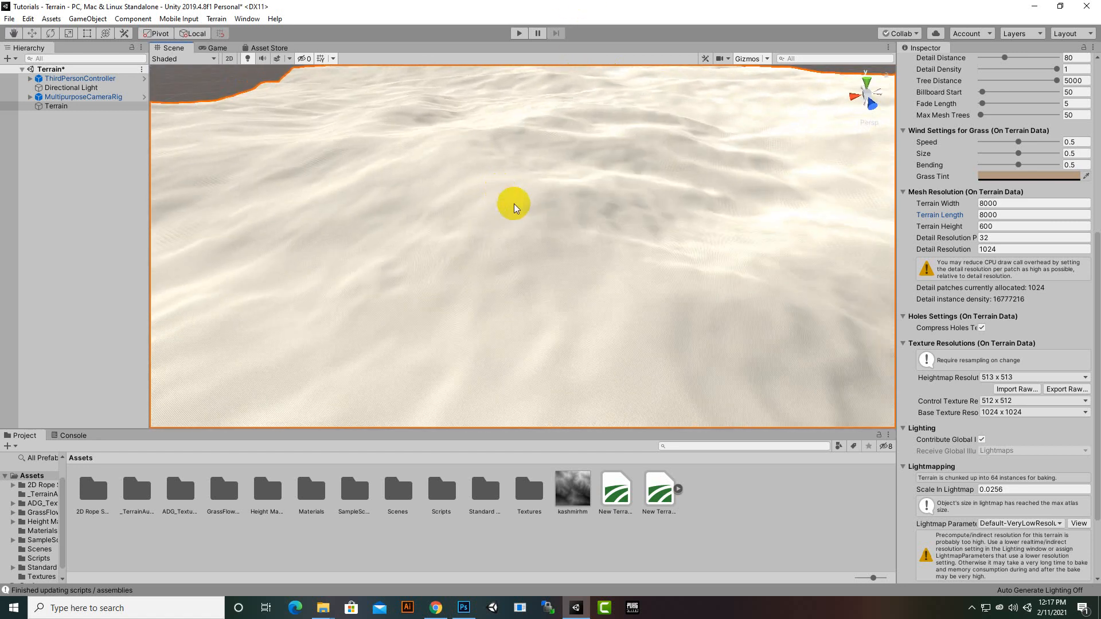
middle_drag(579, 303, 541, 311)
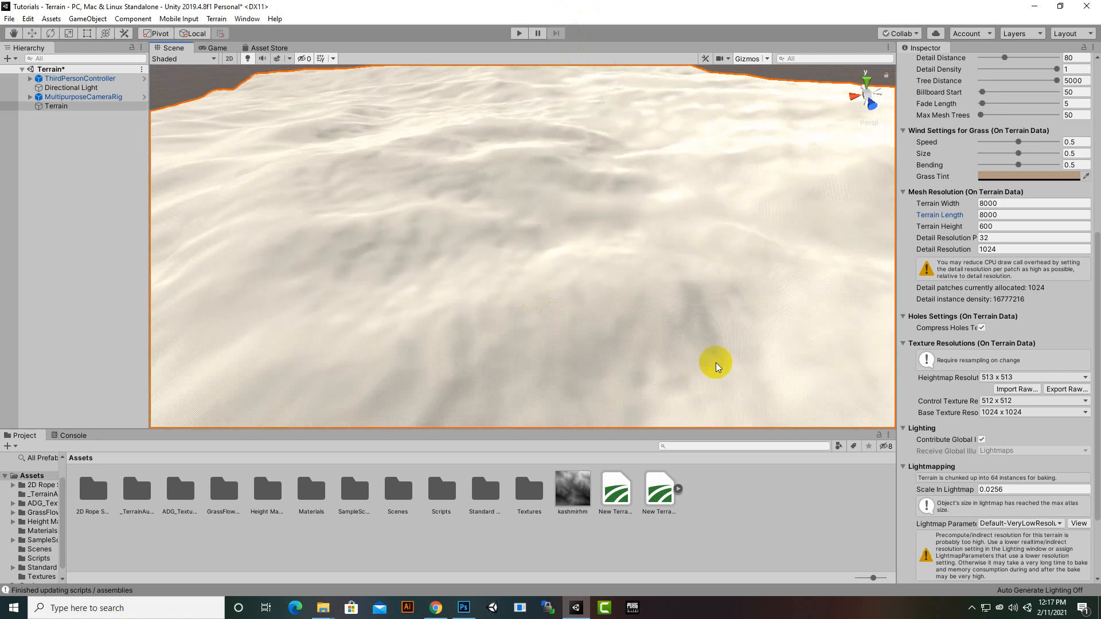
middle_drag(618, 190, 468, 221)
alt+drag(764, 324, 566, 301)
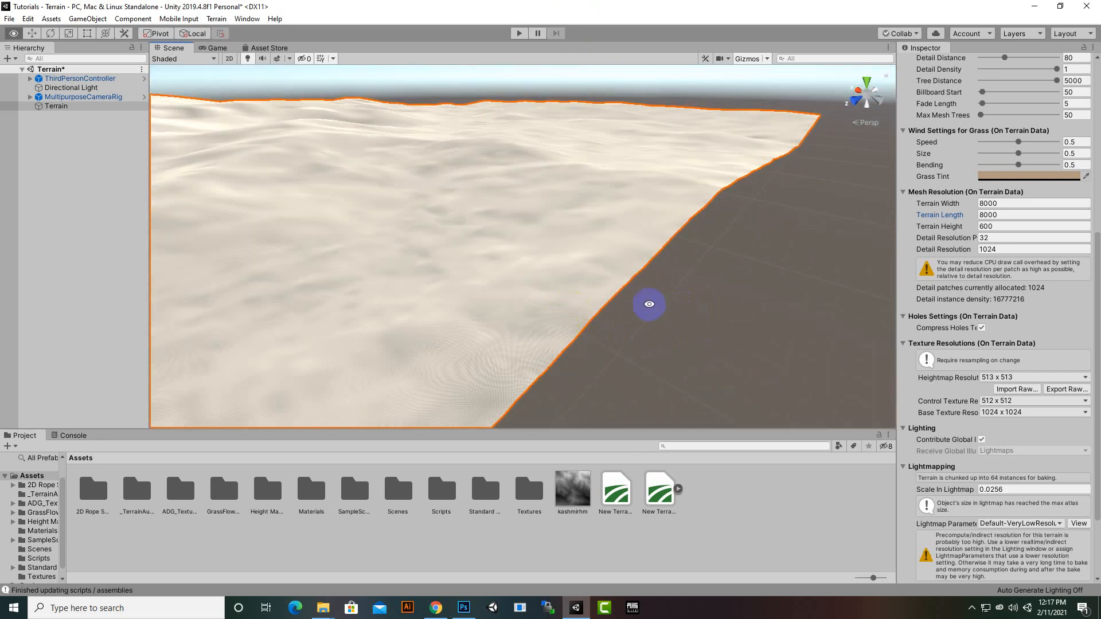
alt+drag(647, 305, 983, 300)
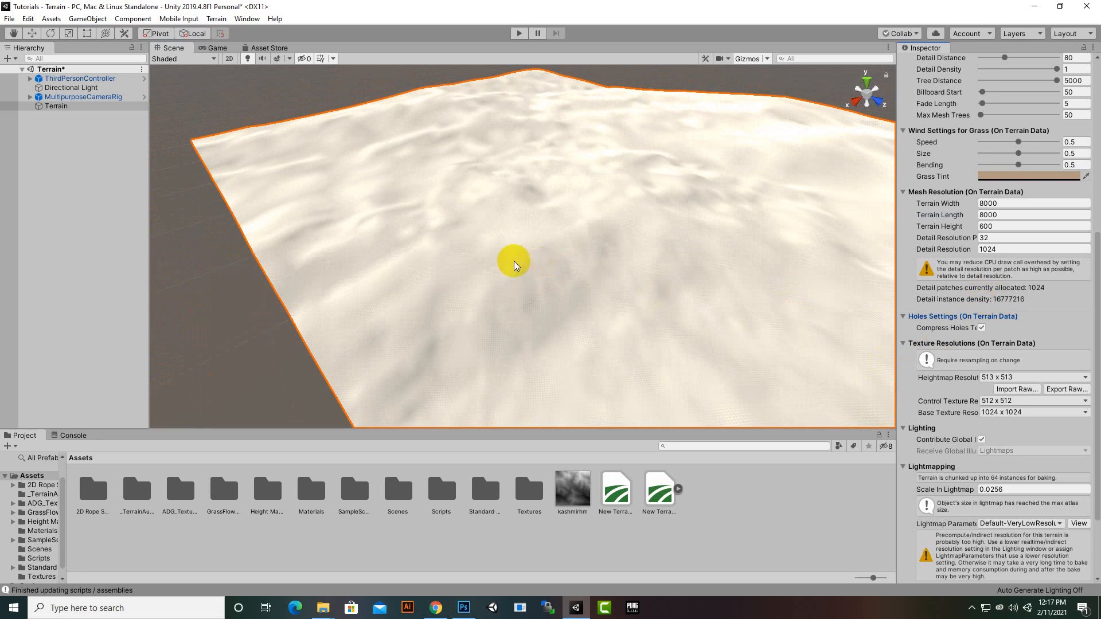
alt+drag(268, 368, 470, 225)
scroll(470, 220, down, 5)
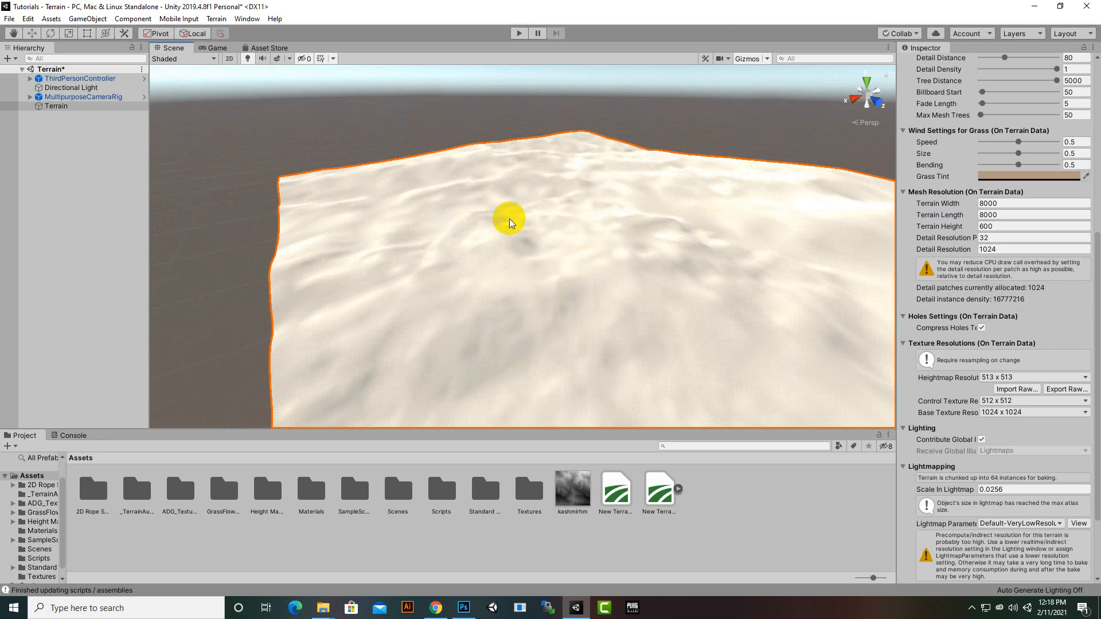
- Set the terrain height to 1000 and check the relief in the scene
alt+drag(642, 288, 536, 278)
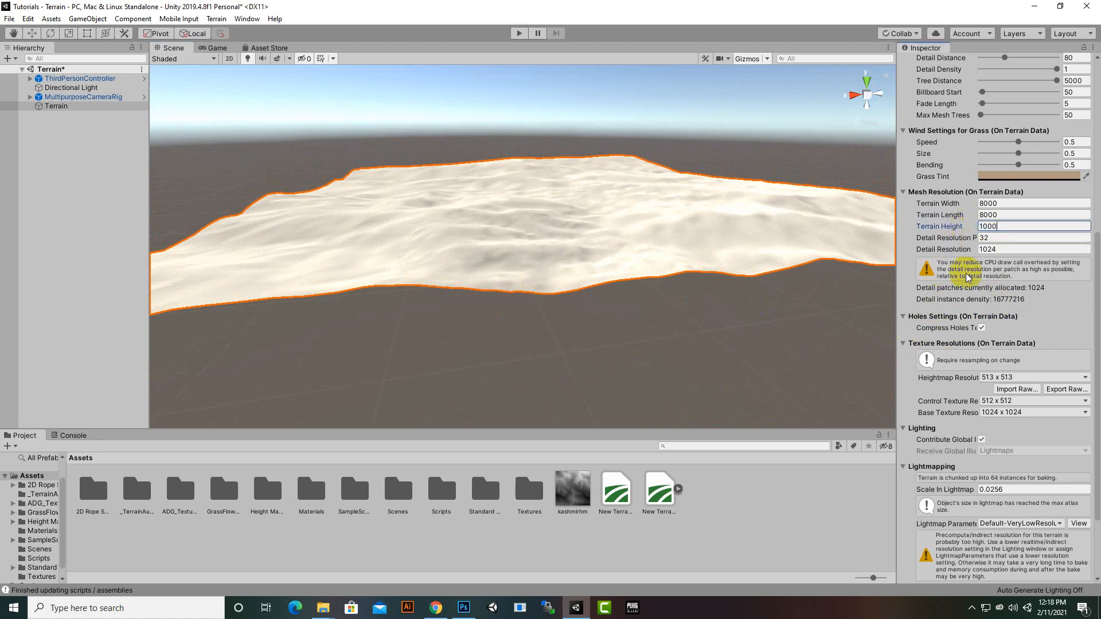
key(Return)
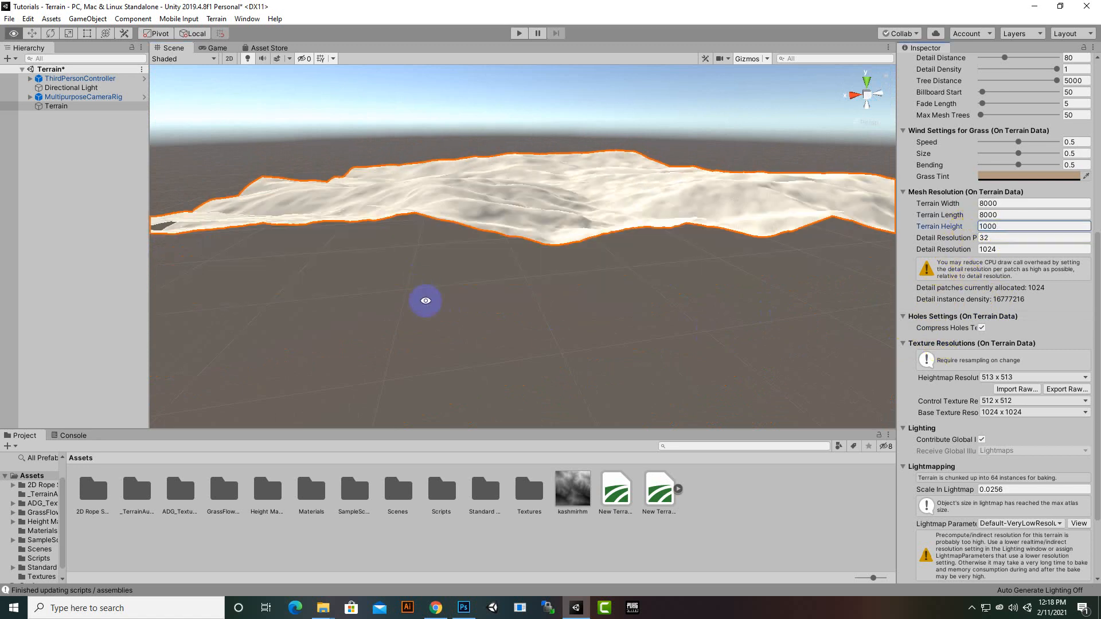
alt+drag(425, 300, 469, 326)
- Set the terrain height to 5000 and check the relief from several sides
click(949, 230)
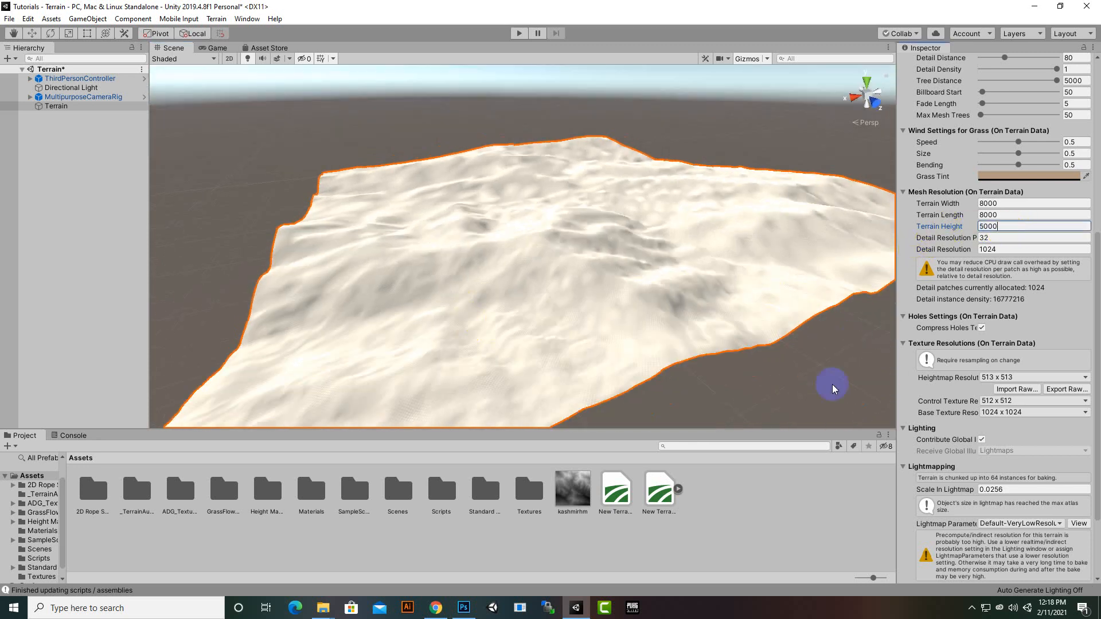
text(5000)
key(Return)
alt+drag(487, 240, 505, 321)
alt+drag(574, 327, 823, 246)
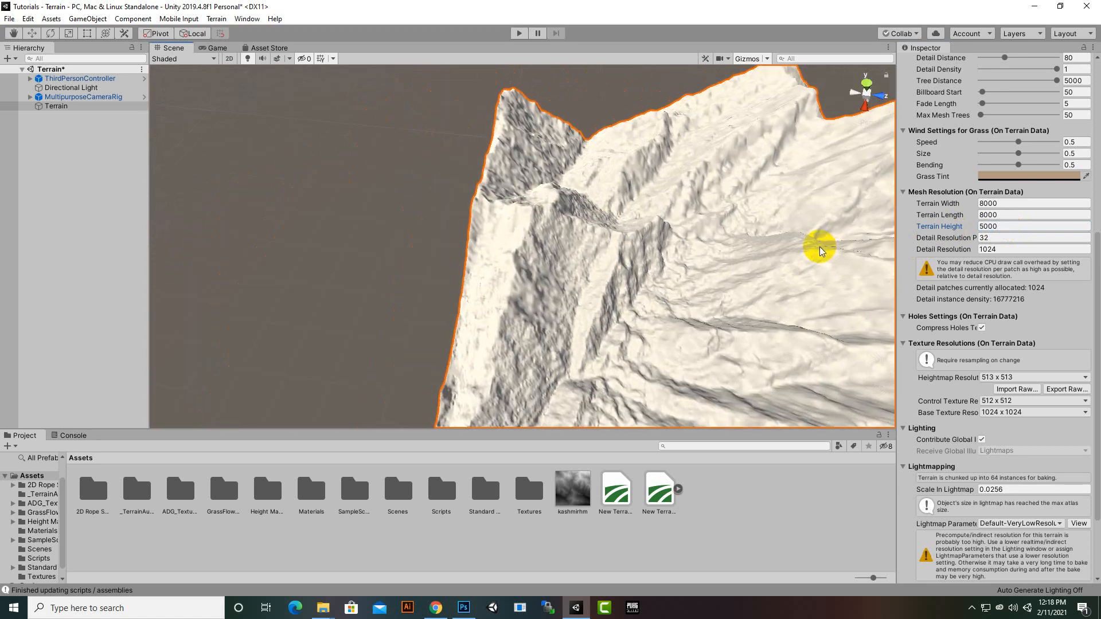
alt+drag(420, 309, 88, 250)
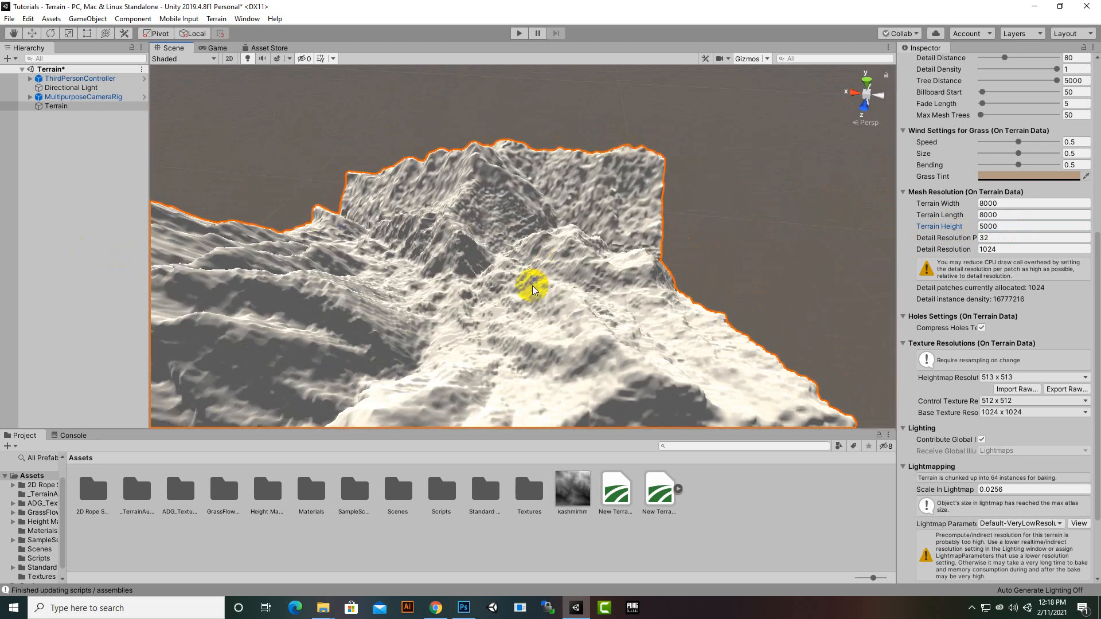
- Set the terrain height back to 600 and look over the terrain from different sides
click(1015, 227)
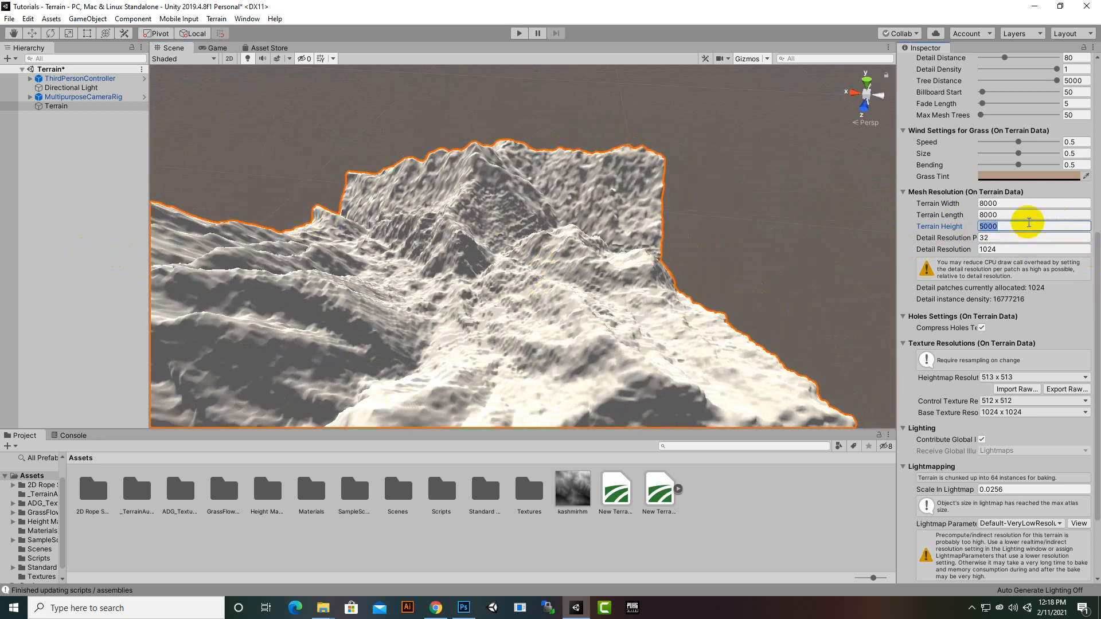
text(600)
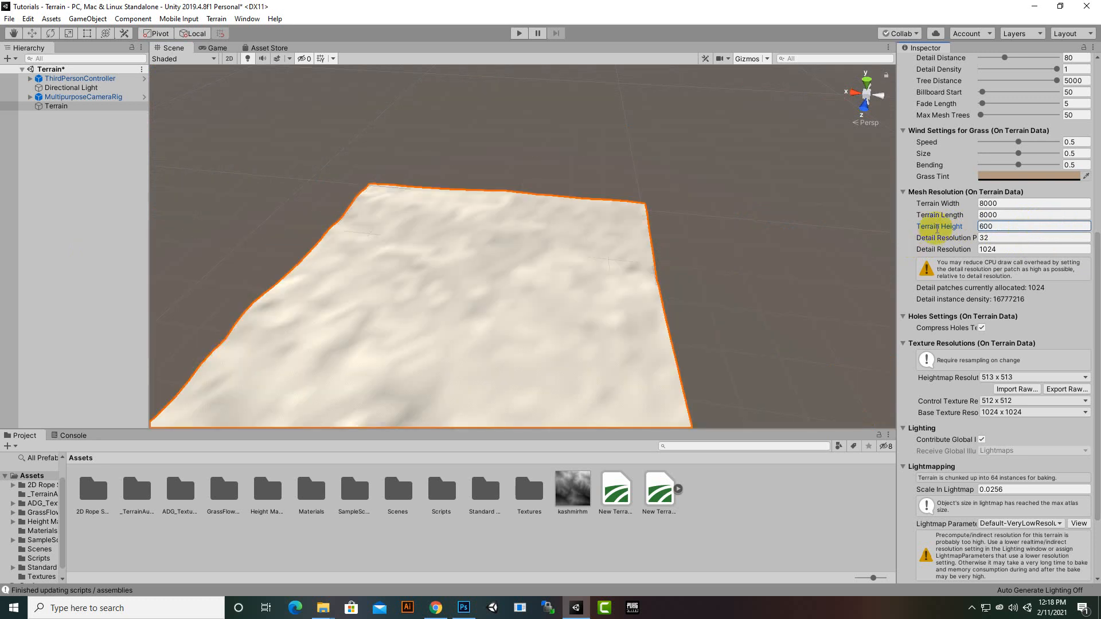
alt+drag(731, 229, 504, 185)
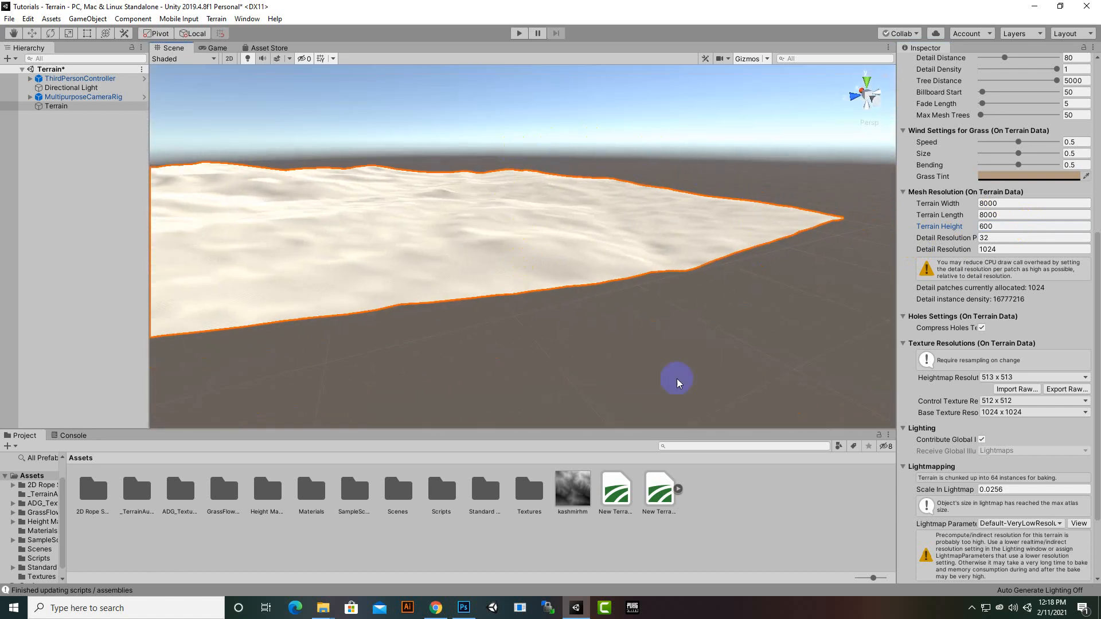
alt+drag(777, 302, 423, 344)
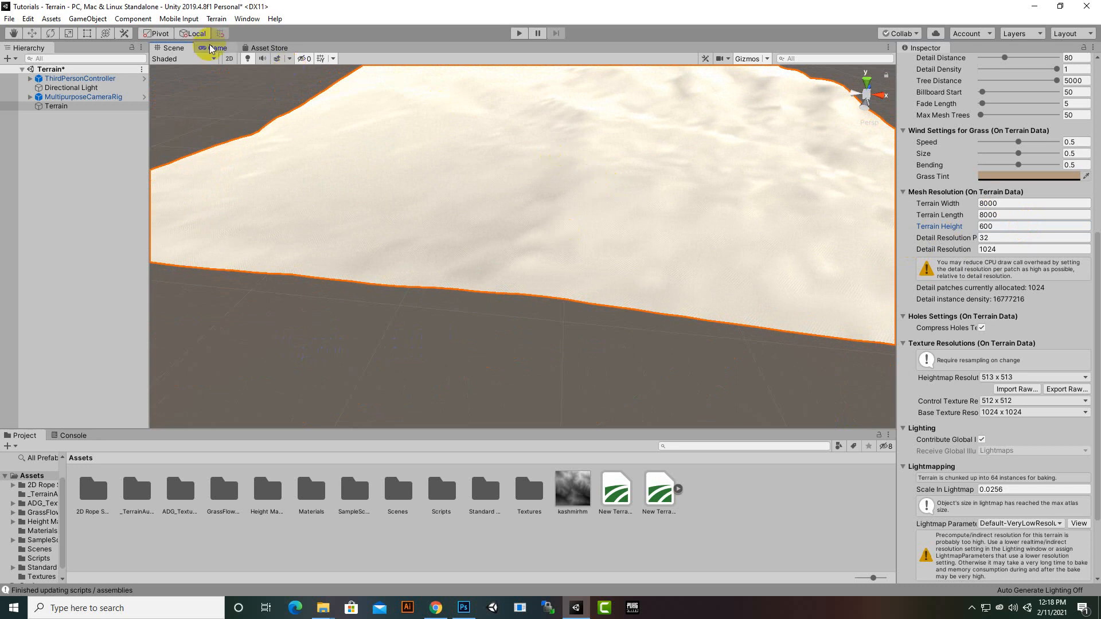
- Move the MultipurposeCameraRig up and sideways over the terrain's corner, to about X 79.5, Y 285.3
double_click(46, 96)
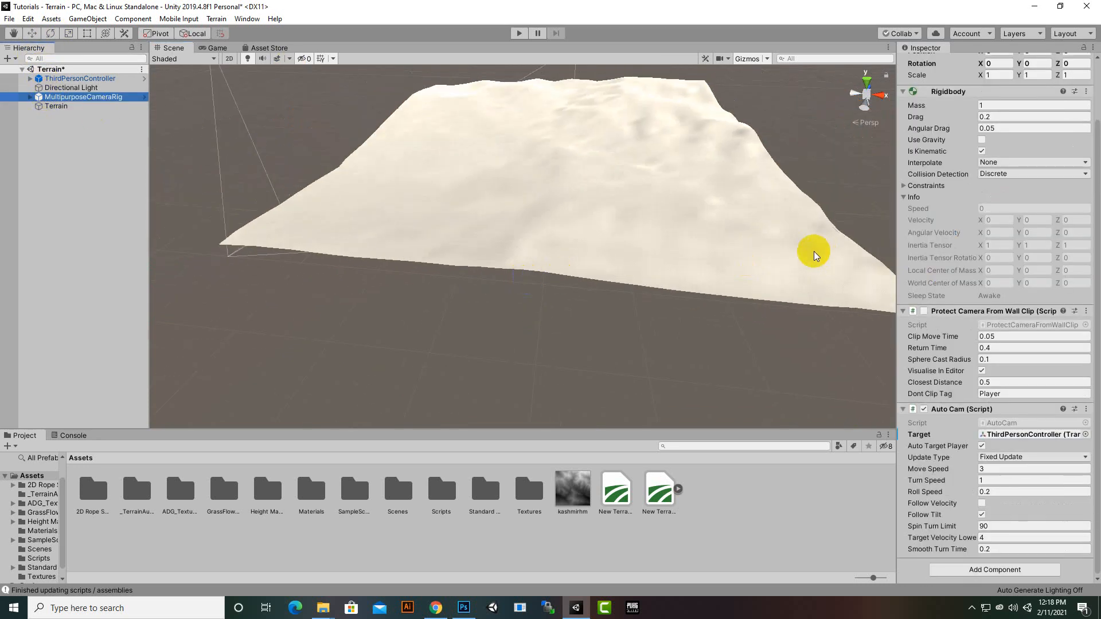
key(f)
scroll(777, 254, down, 10)
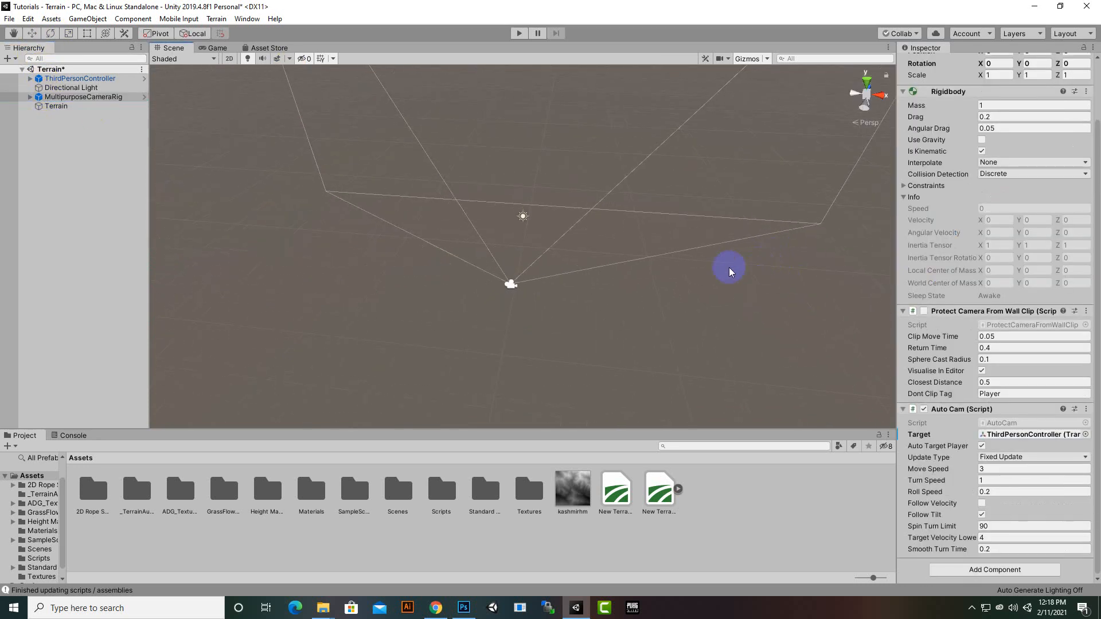
click(37, 32)
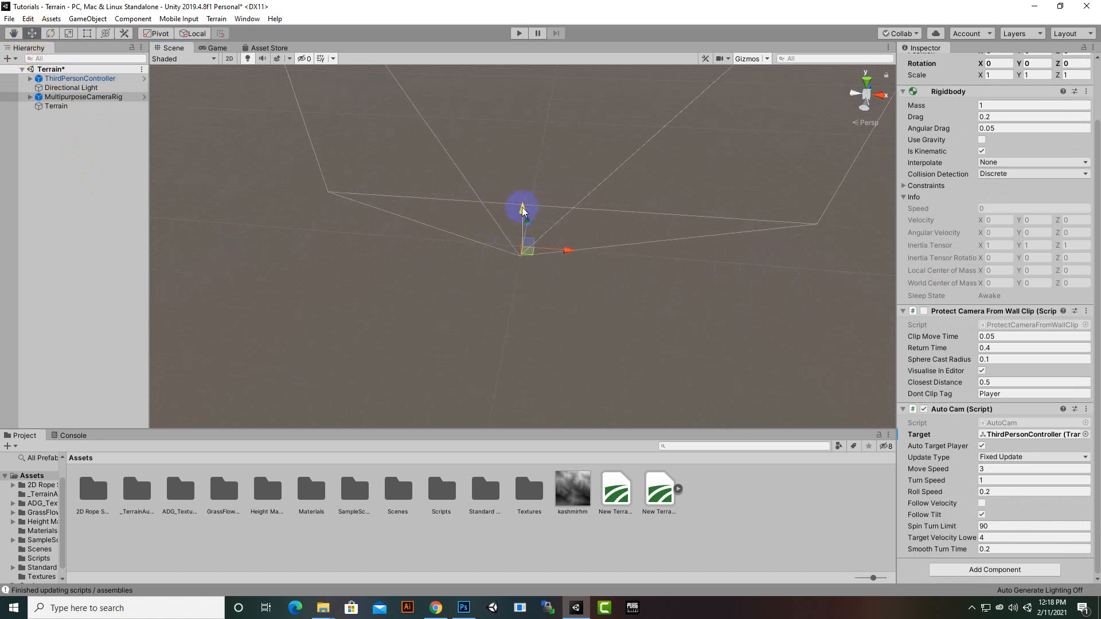
drag(523, 211, 489, 299)
drag(502, 247, 709, 133)
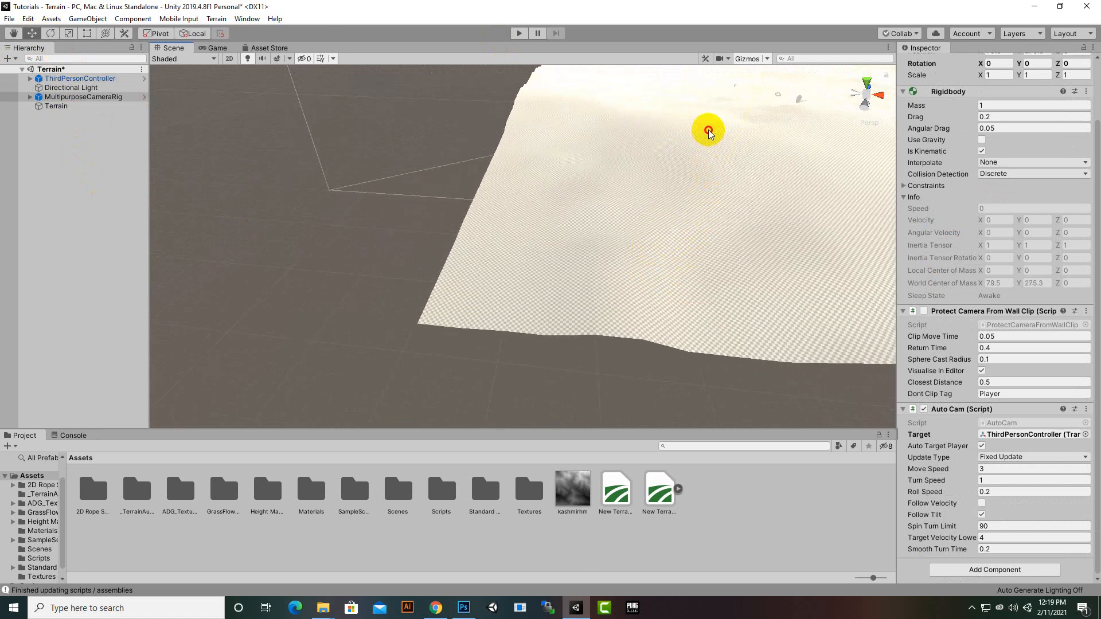
middle_drag(721, 130, 711, 182)
scroll(710, 181, down, 3)
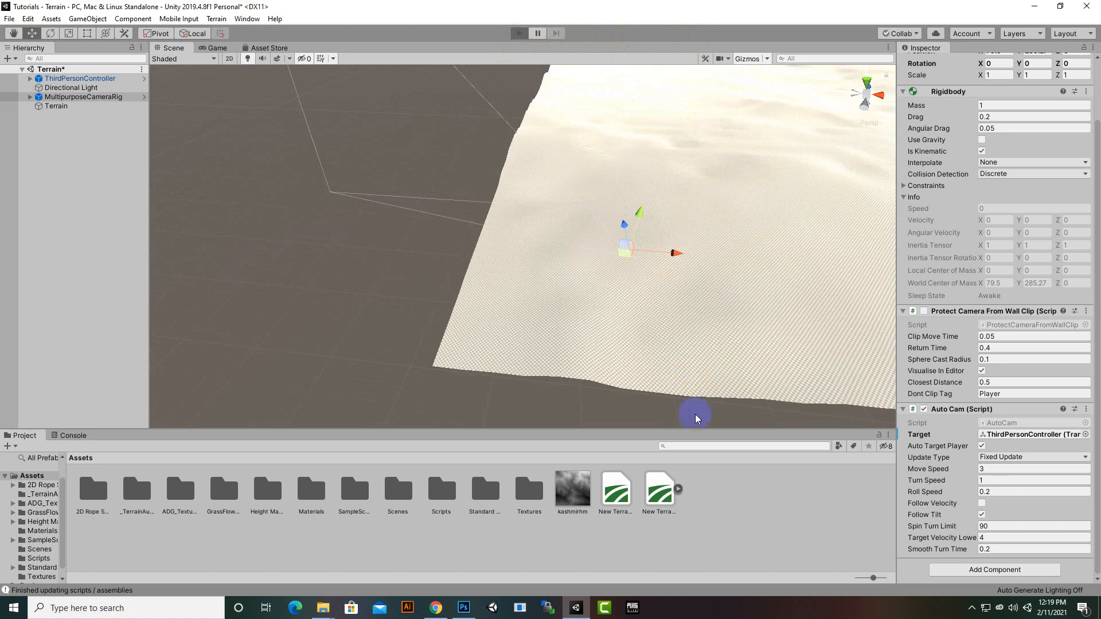
- Run the scene in play mode to test the camera's view, and stop it
key(ctrl+p)
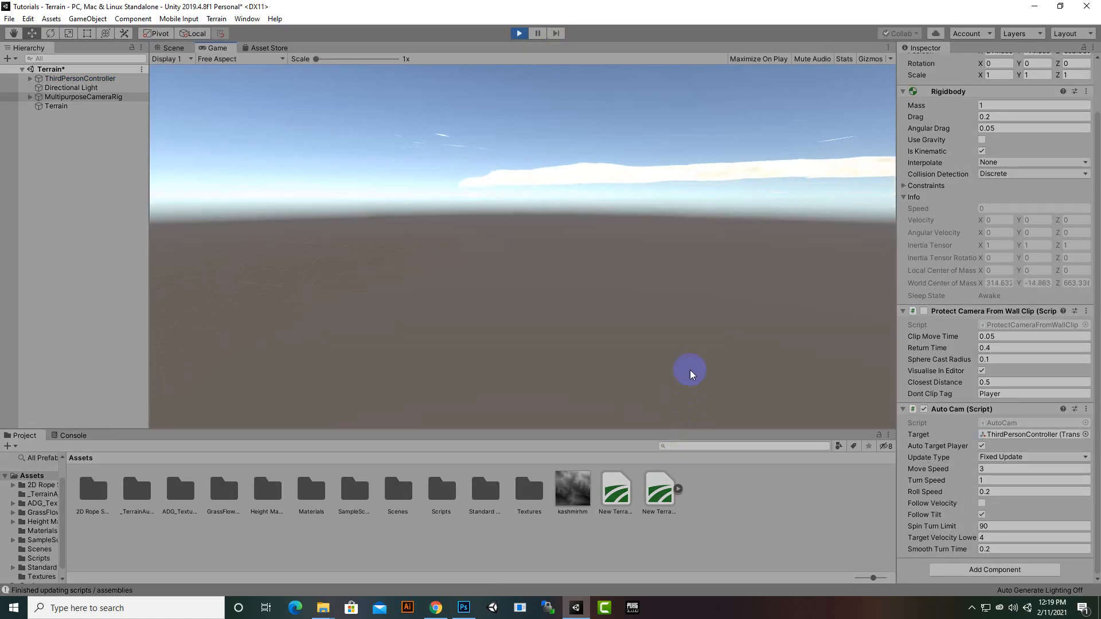
click(520, 35)
- Move the MultipurposeCameraRig further in over the terrain, to about X 257, Y 239, Z 229.5
alt+drag(669, 301, 429, 218)
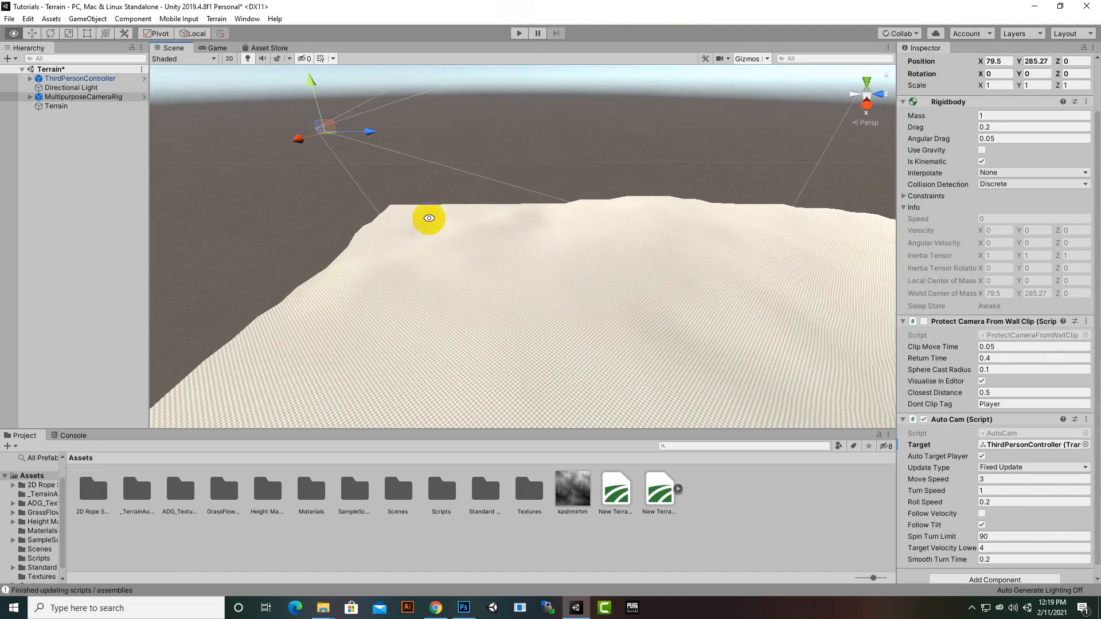
drag(370, 133, 664, 216)
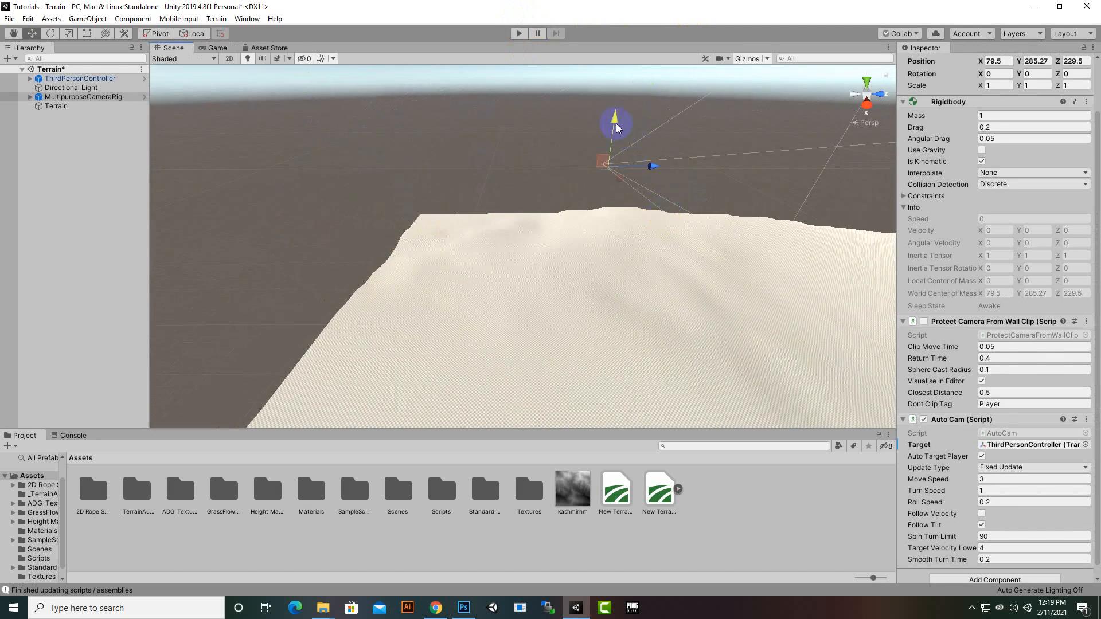
drag(617, 127, 634, 63)
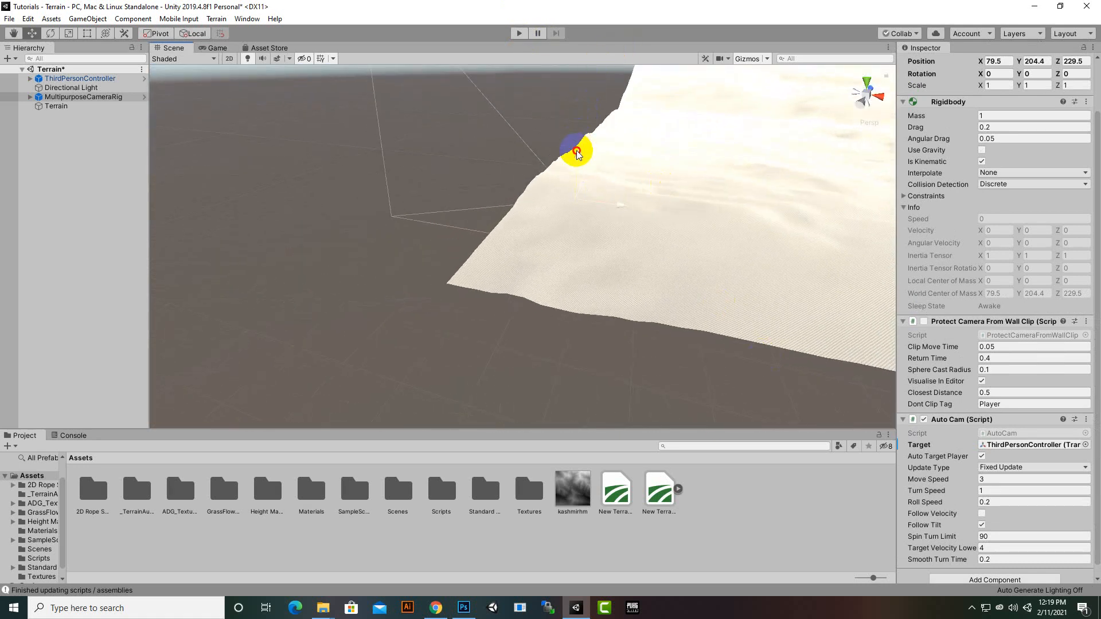
drag(624, 183, 747, 197)
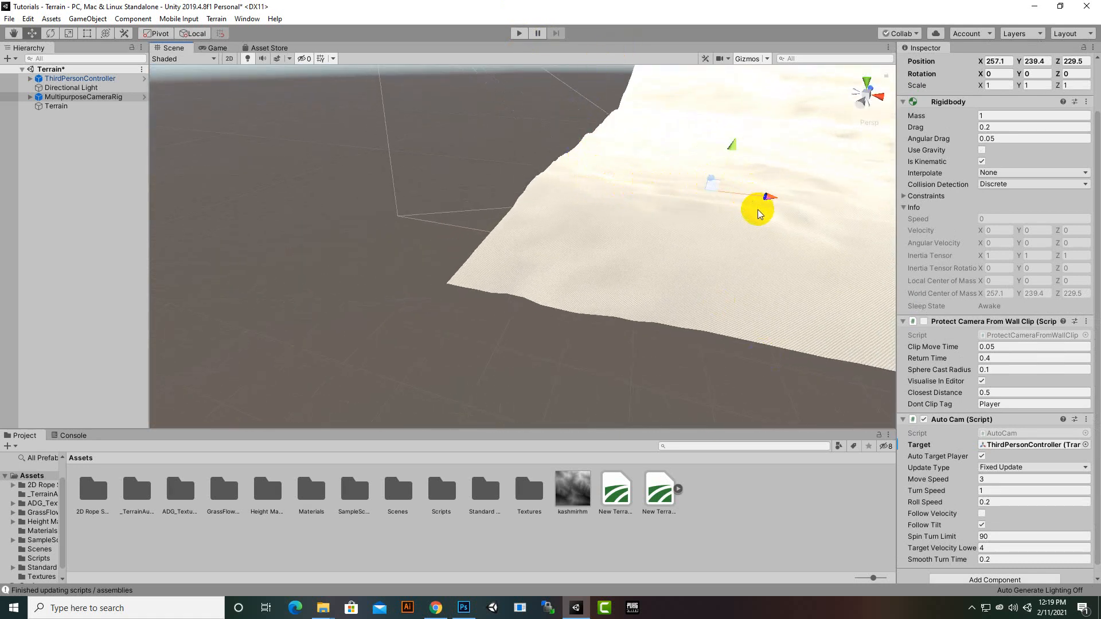
- Raise the MultipurposeCameraRig slightly above the terrain surface, to about Y 240.6
key(f)
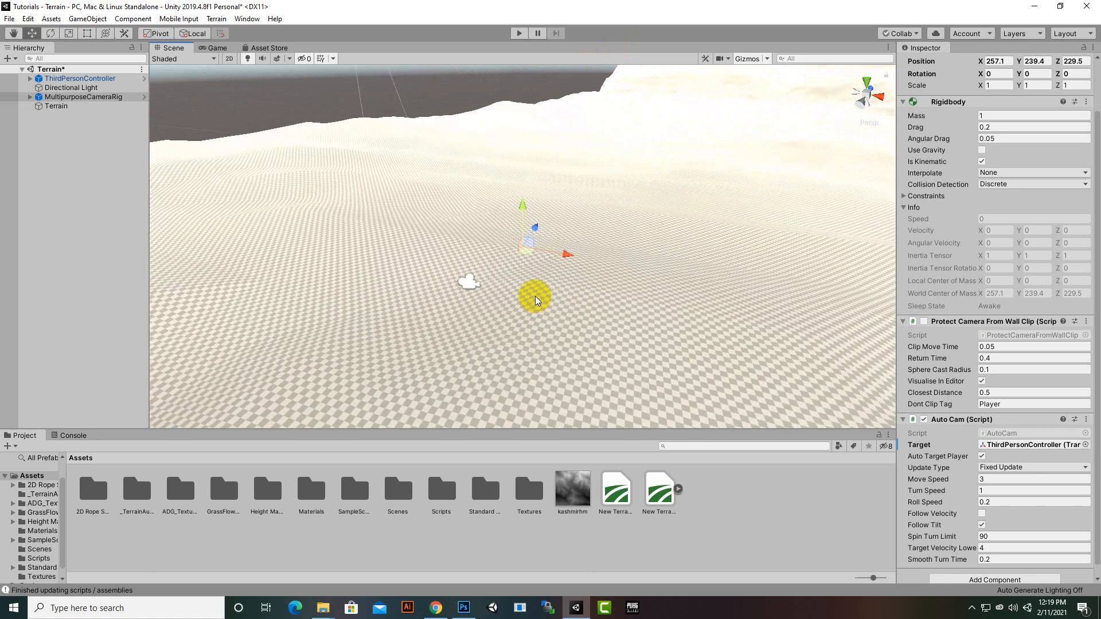
mouse_move(523, 208)
mouse_down()
mouse_move(525, 163)
mouse_move(533, 248)
mouse_up()
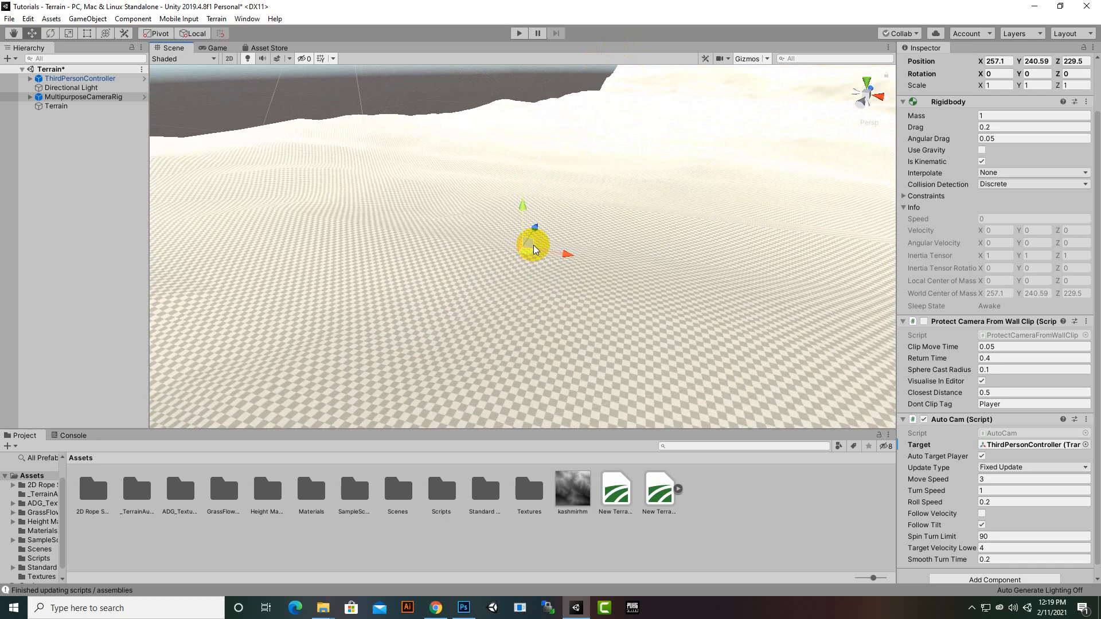
scroll(534, 245, down, 5)
scroll(532, 223, up, 7)
scroll(532, 222, down, 1)
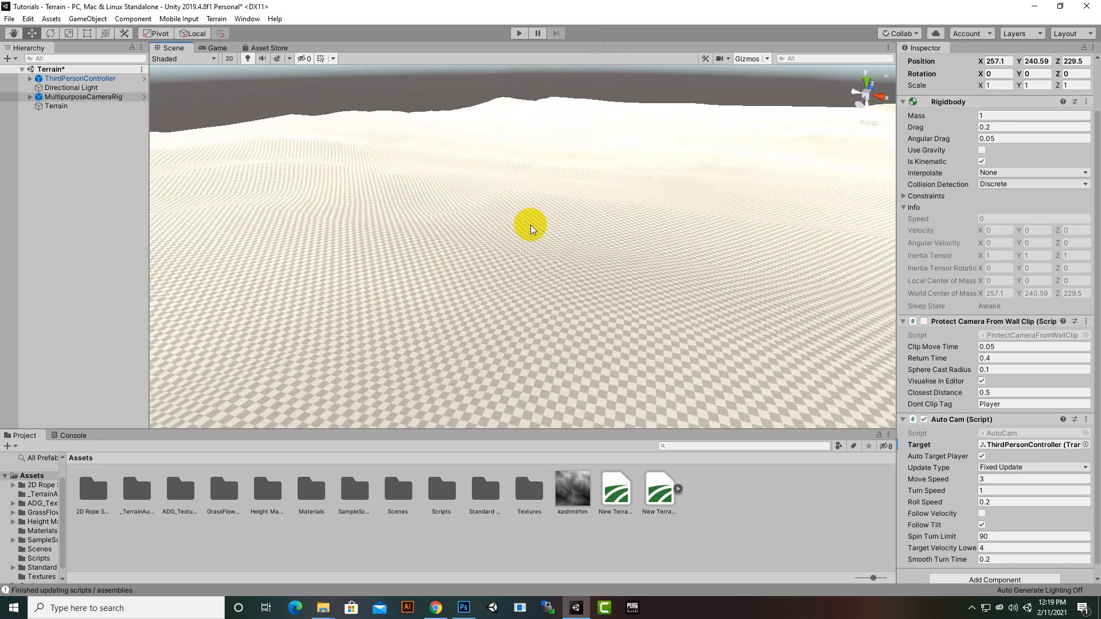
scroll(531, 225, down, 2)
- Raise the ThirdPersonController straight up from below the terrain until it stands just above the surface, at about Y 159.6
click(123, 79)
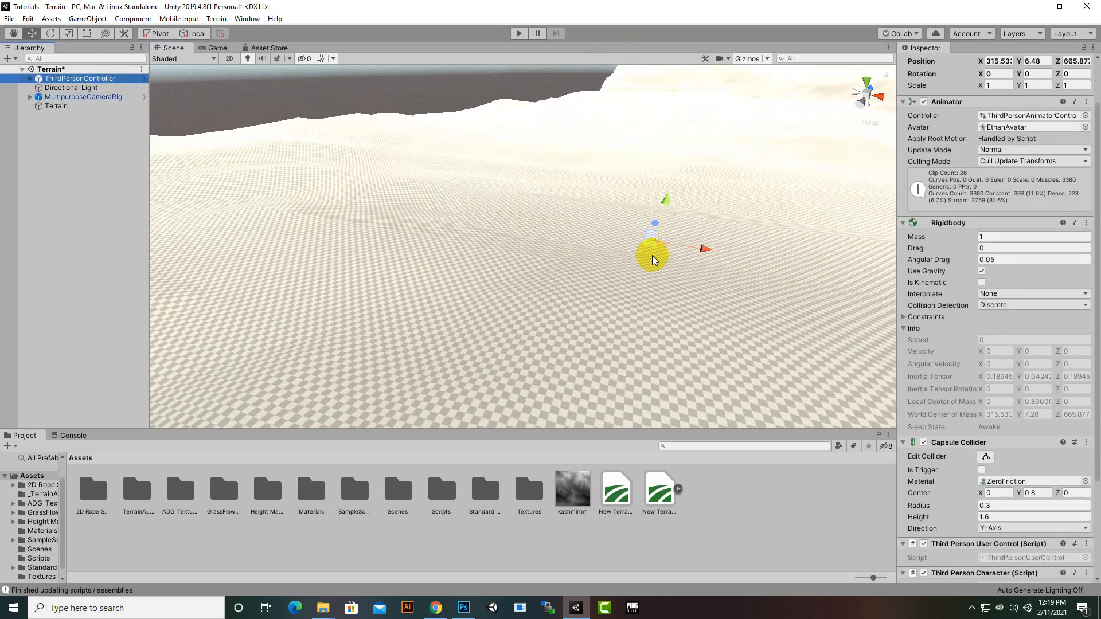
click(668, 252)
key(f)
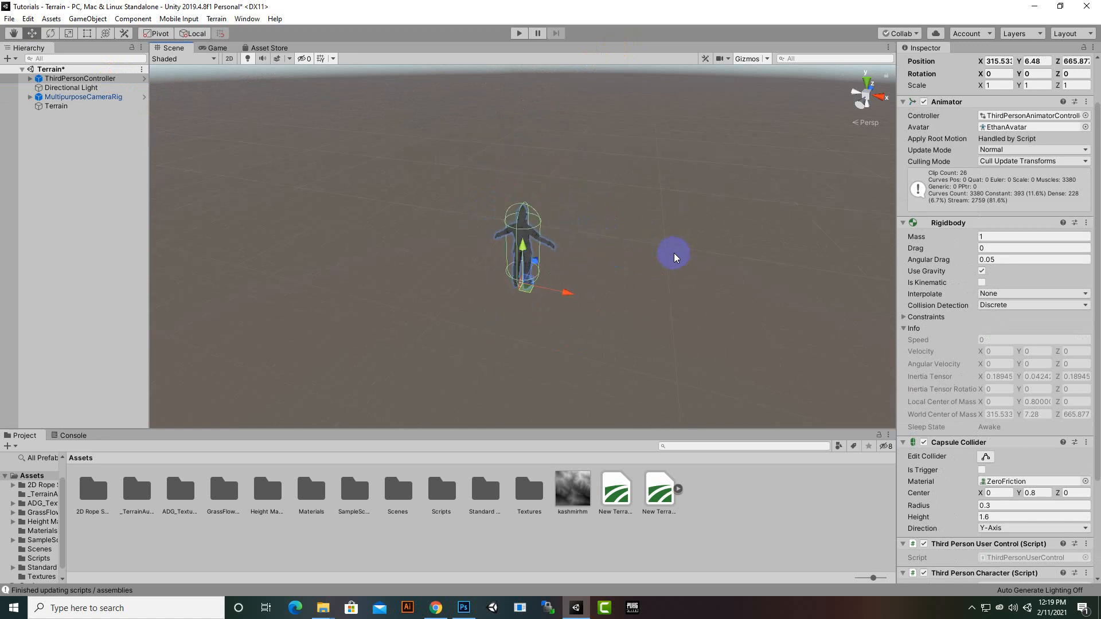
drag(524, 233, 536, 56)
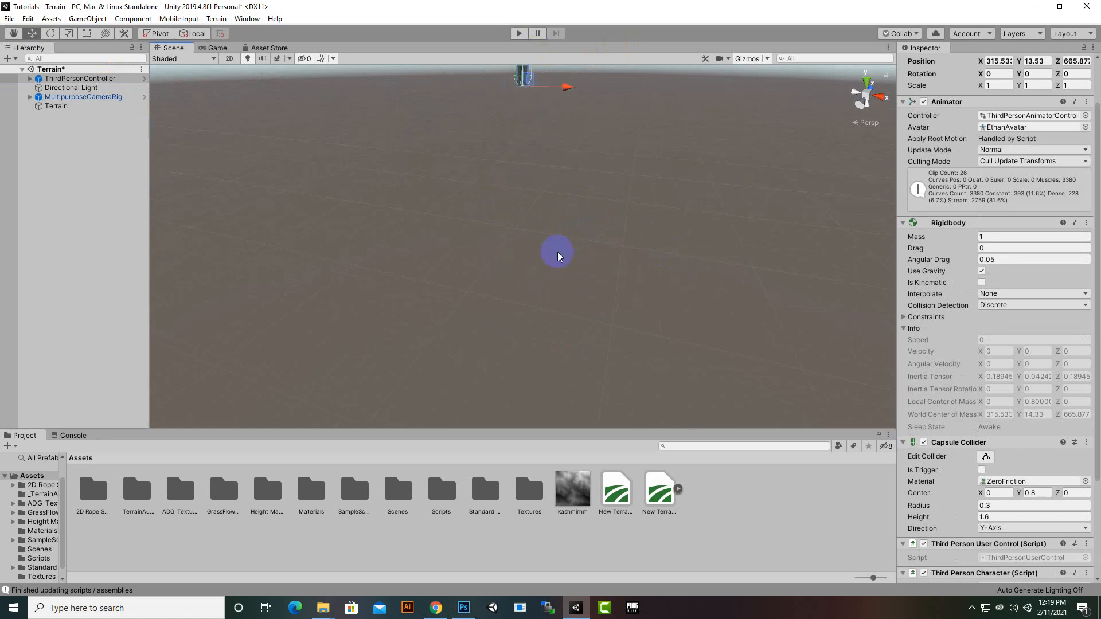
key(f)
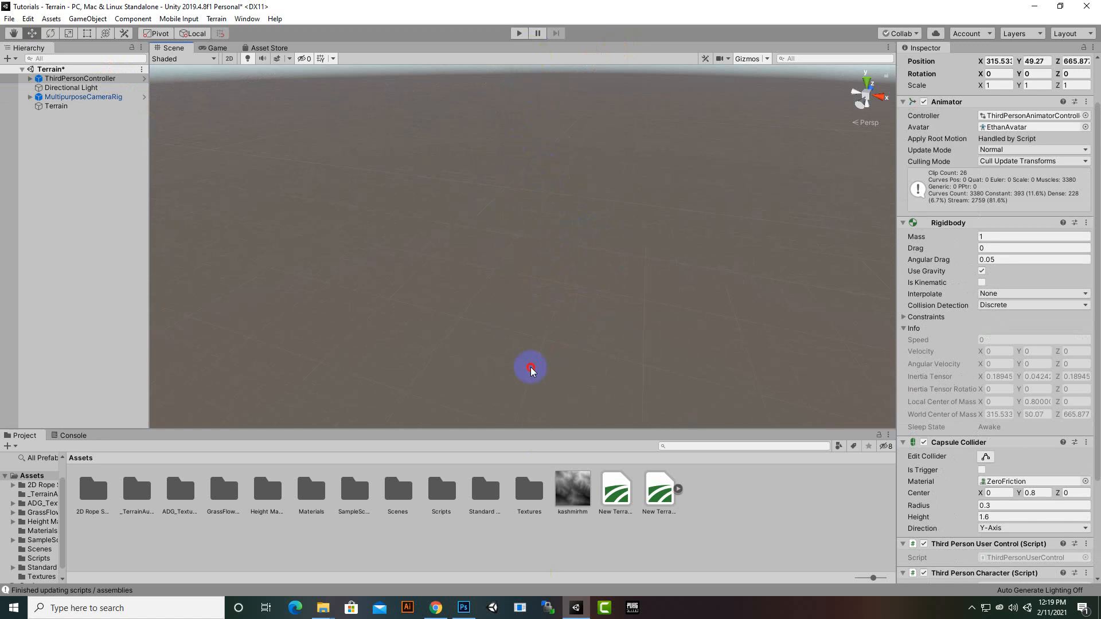
scroll(560, 278, down, 10)
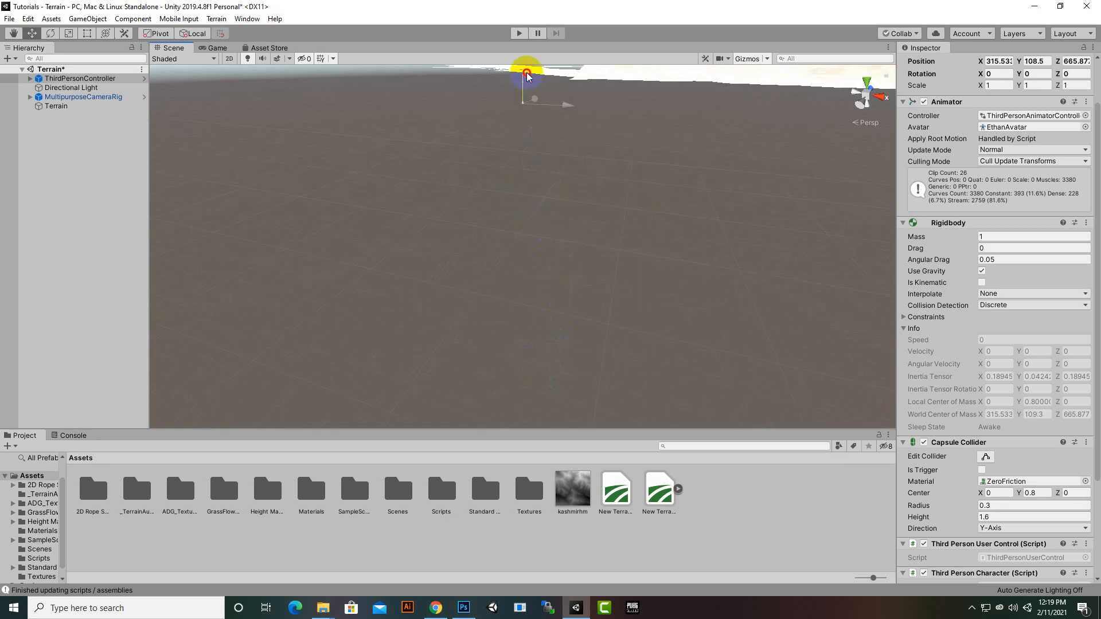
drag(531, 38, 531, 36)
scroll(543, 232, down, 8)
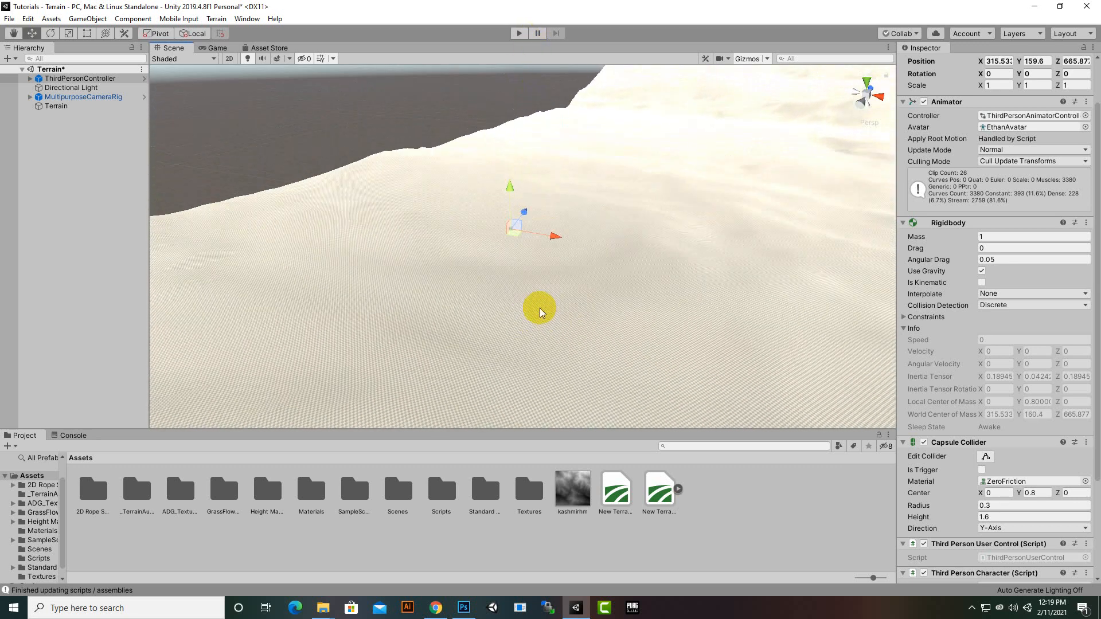
key(f)
middle_drag(548, 273, 722, 111)
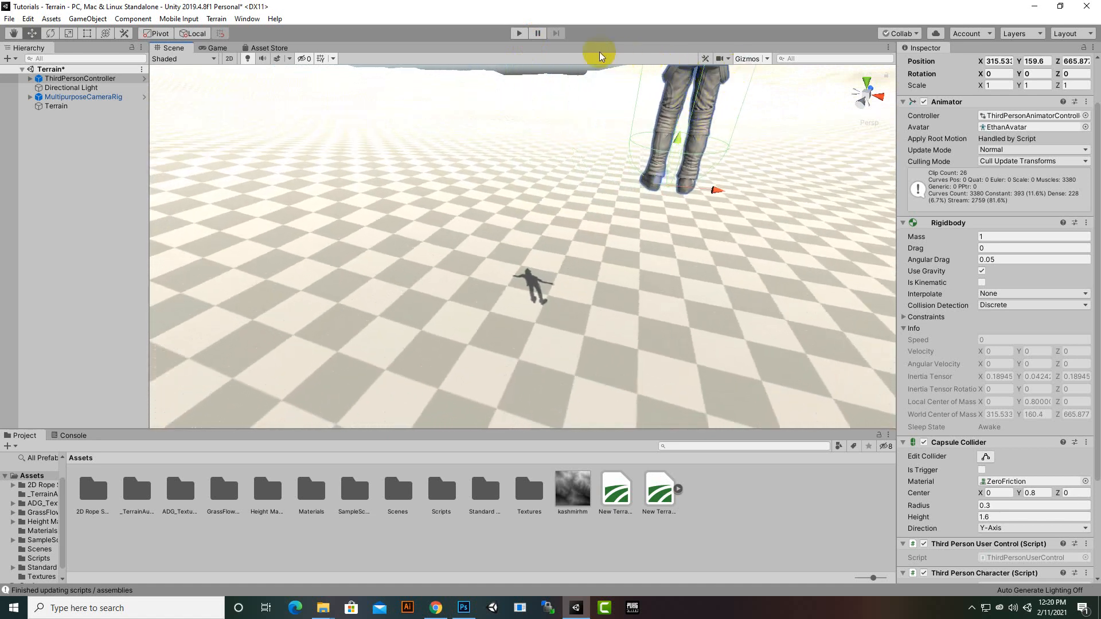
- Play-test the scene by running the character forward and sideways over the untextured terrain, and stop play mode
click(518, 33)
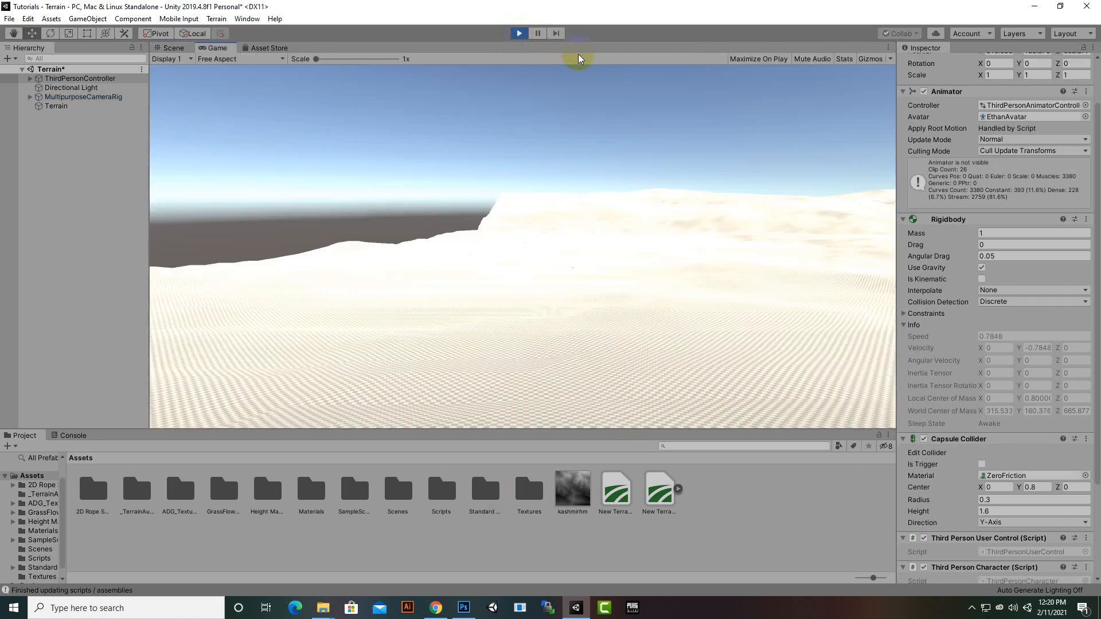
key(w)
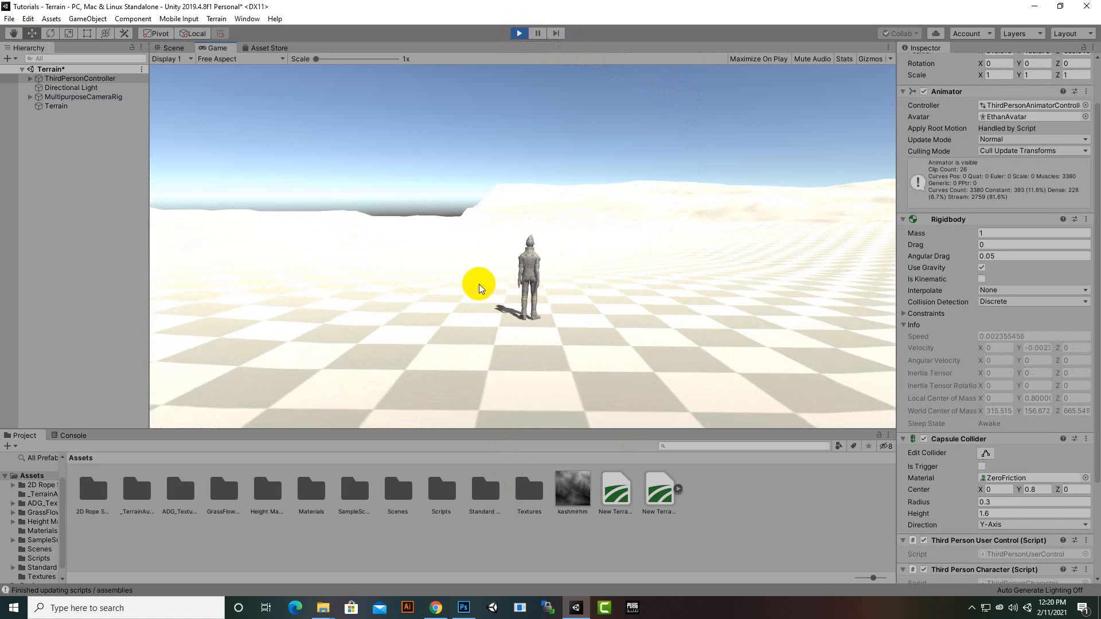
key(d)
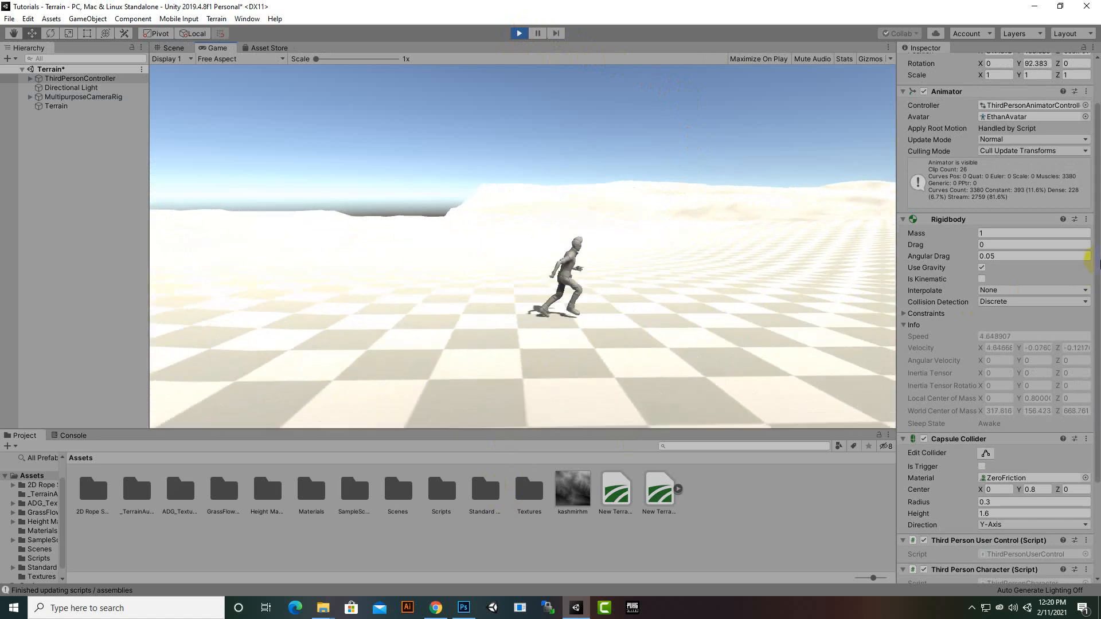
key(w)
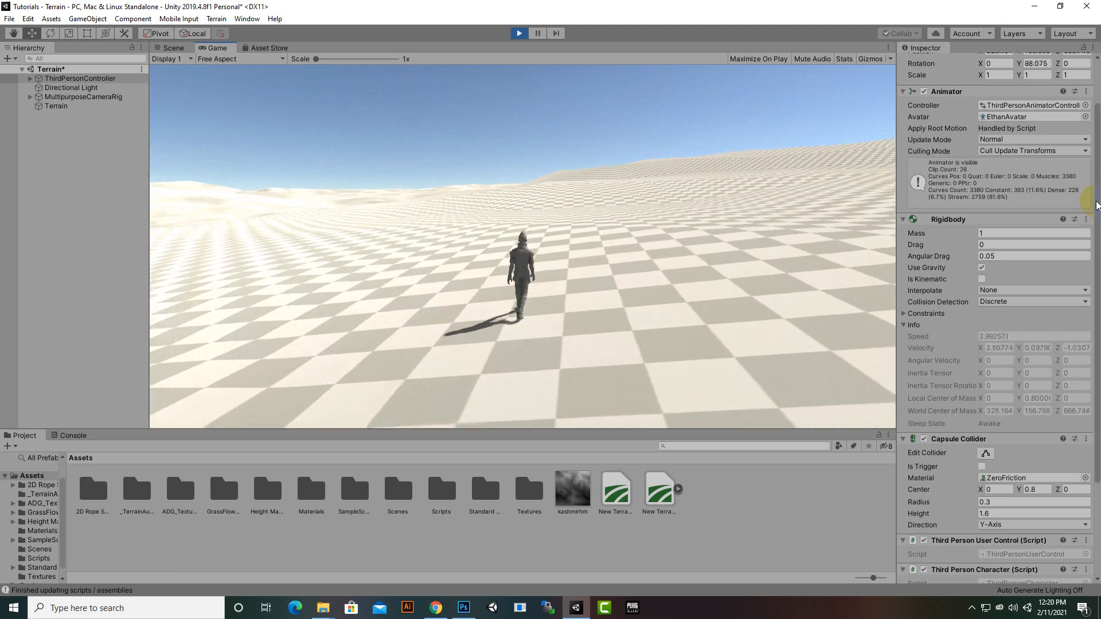
key(d)
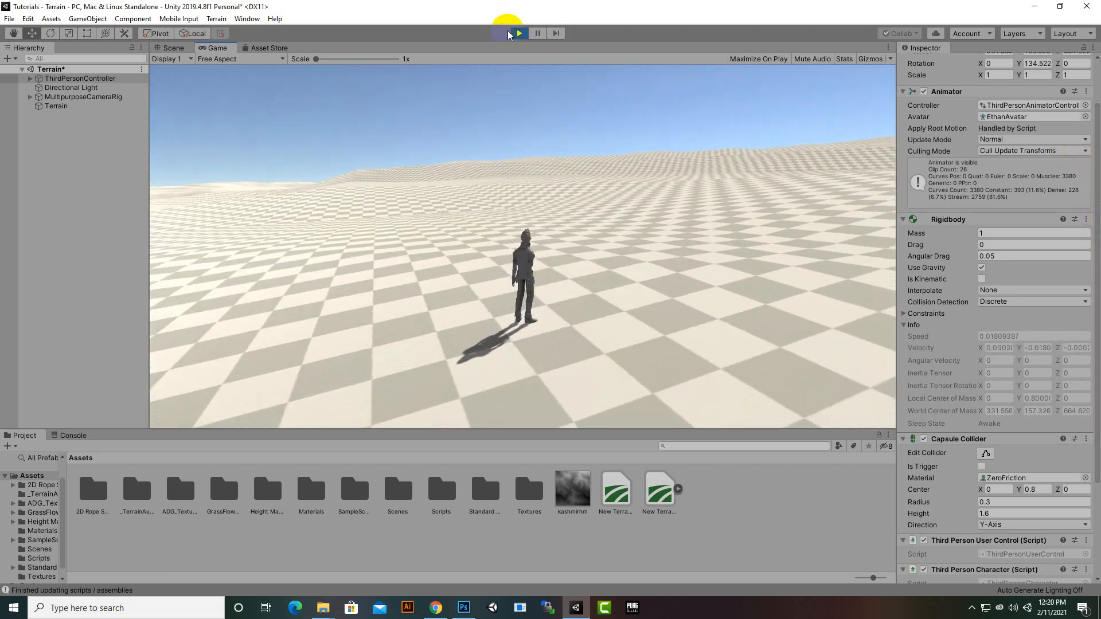
click(519, 33)
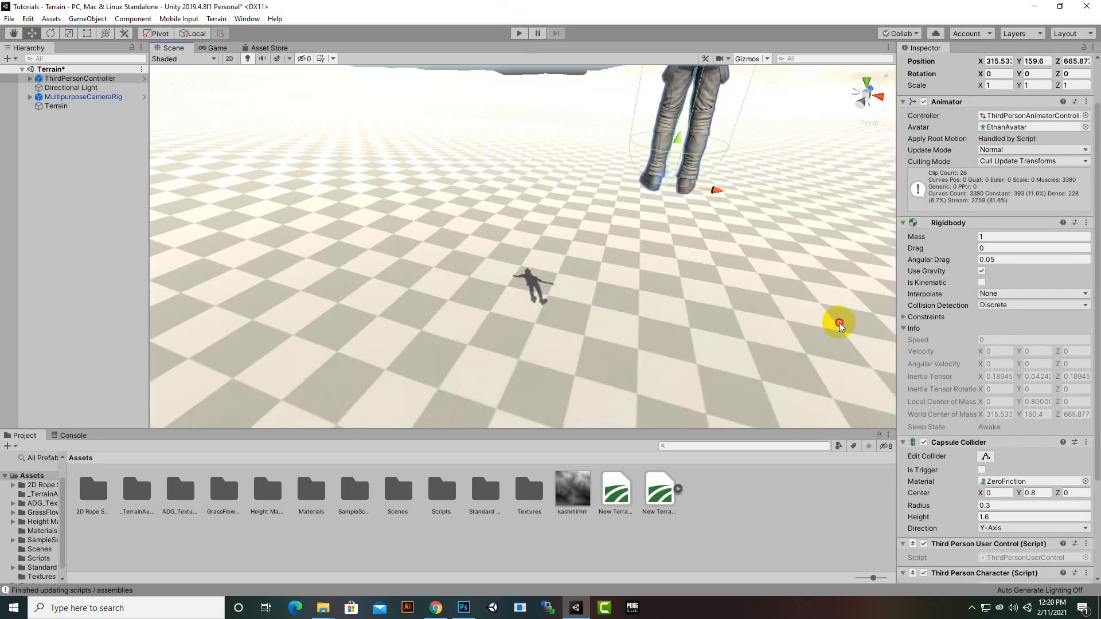
- Create a new Paint Texture layer on the Terrain using a green grass texture from the project assets
click(839, 322)
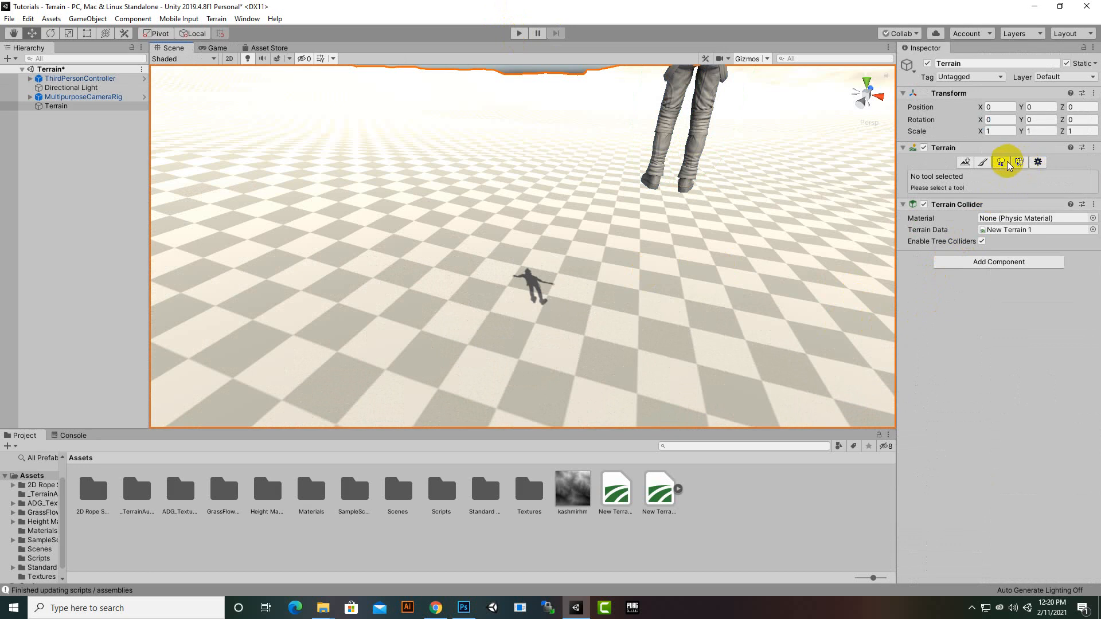
click(985, 164)
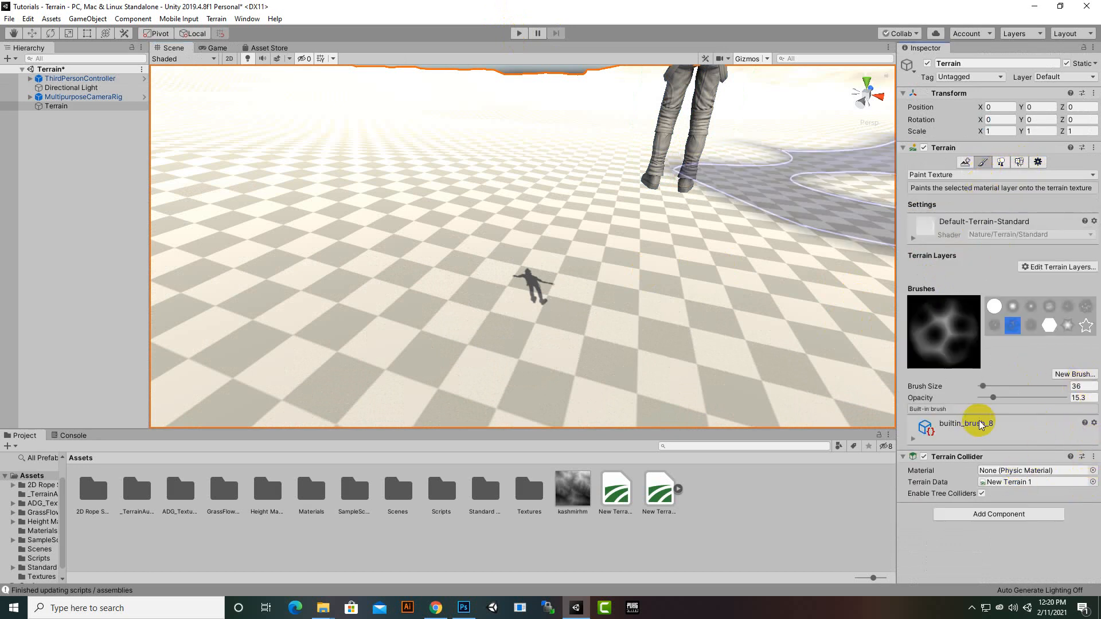
click(1059, 267)
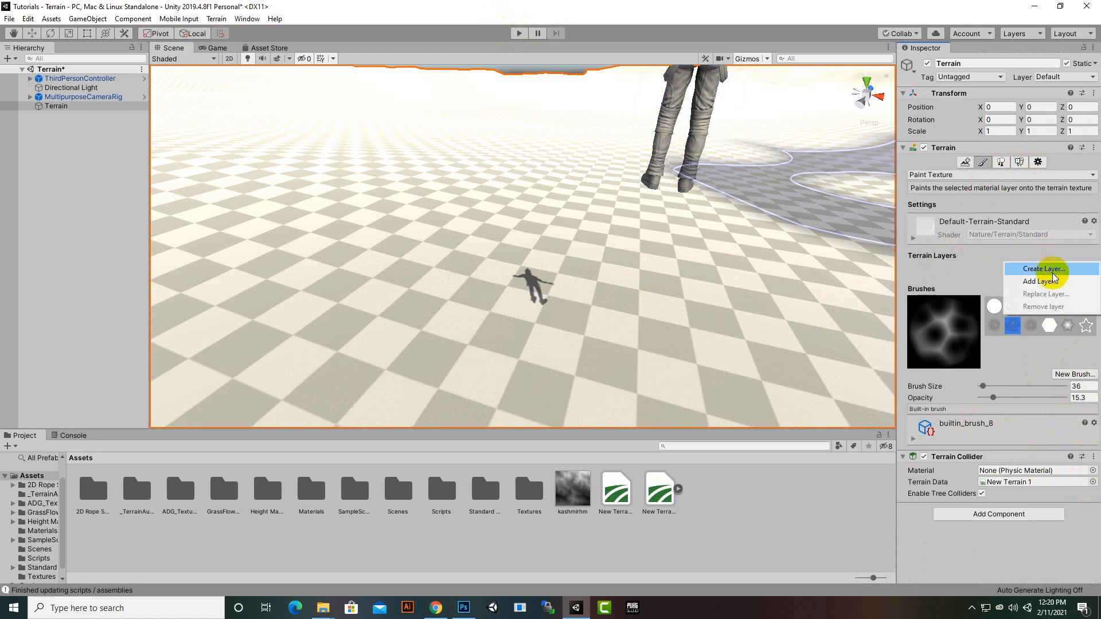
click(1055, 278)
scroll(642, 294, down, 5)
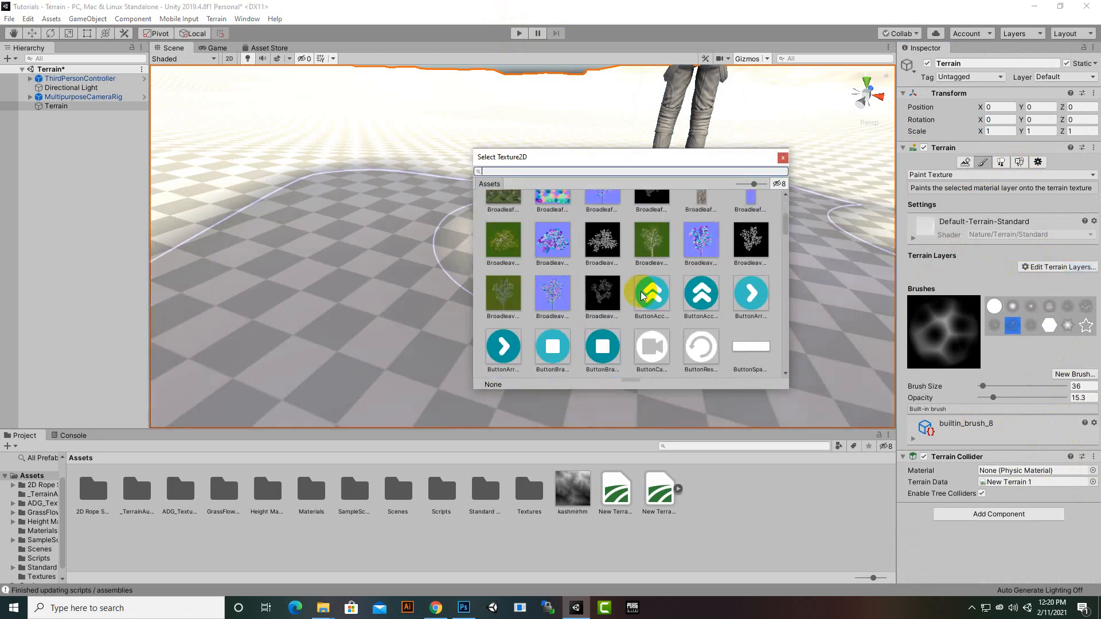
scroll(603, 313, down, 3)
scroll(603, 313, down, 5)
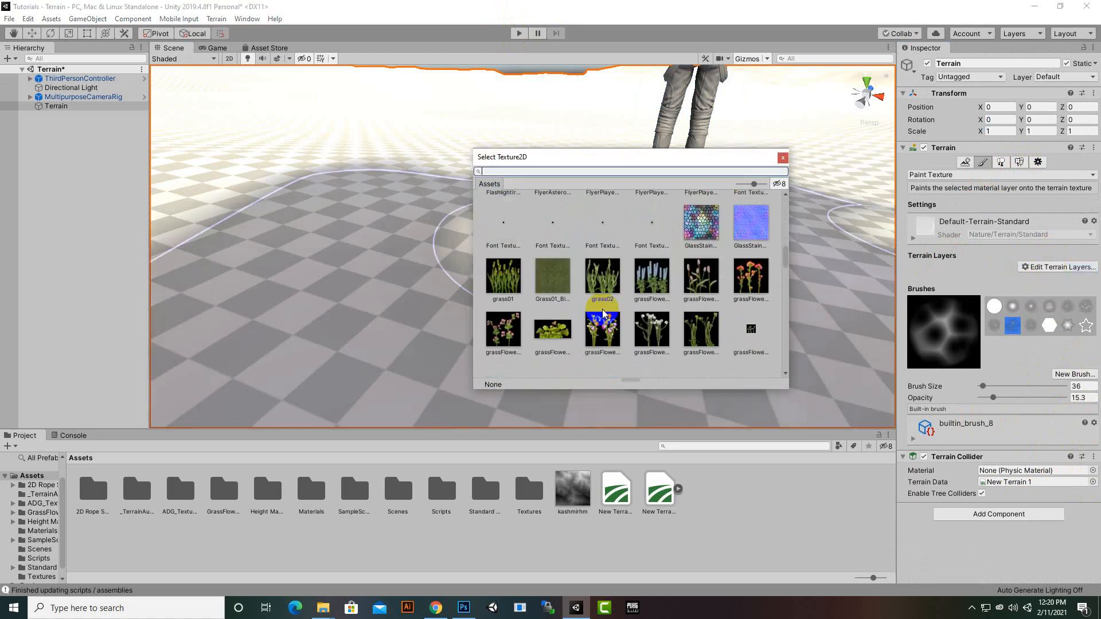
scroll(602, 312, up, 5)
scroll(583, 280, up, 1)
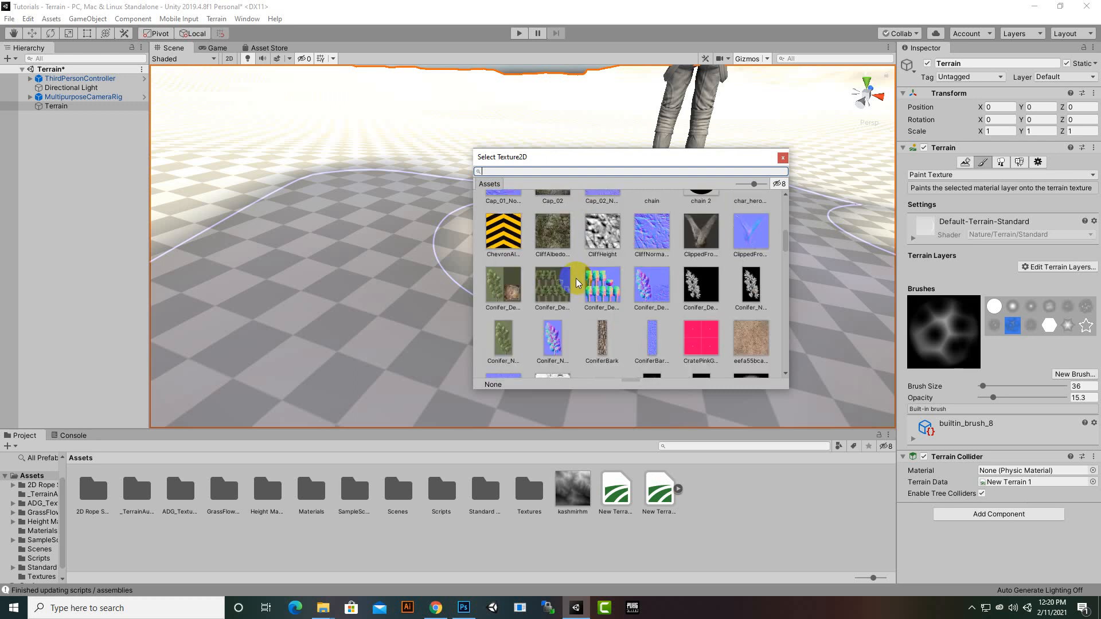
scroll(576, 281, down, 8)
click(576, 287)
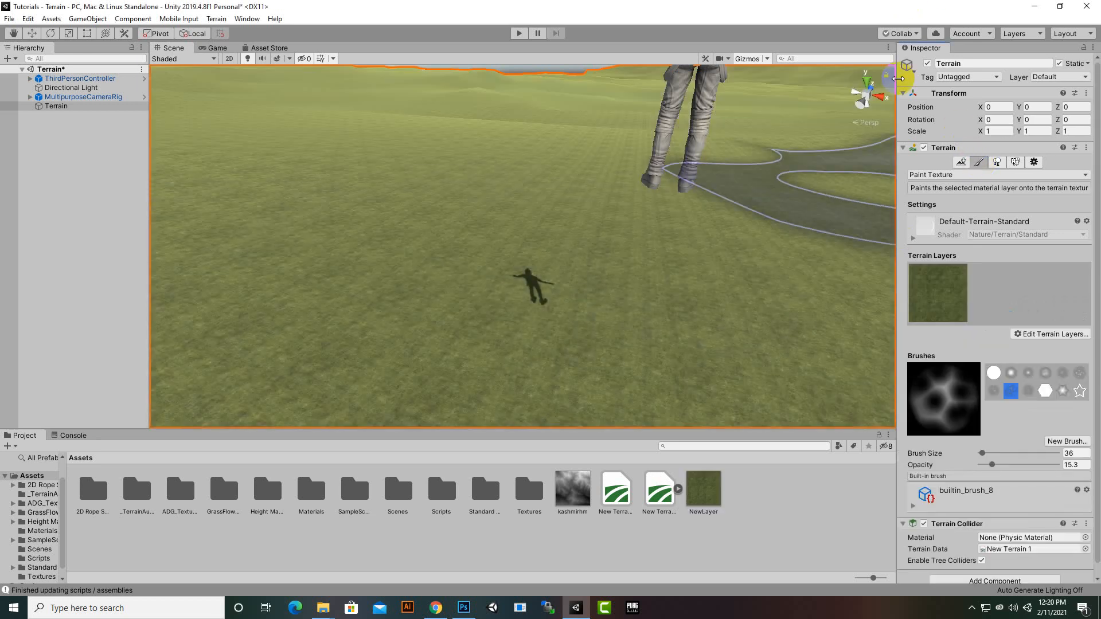
- Play-test the grass-covered terrain by making the character run in different directions and jump, and stop play mode
scroll(769, 160, down, 3)
mouse_move(634, 306)
middle_down()
mouse_move(548, 375)
mouse_move(752, 128)
middle_up()
scroll(714, 169, up, 4)
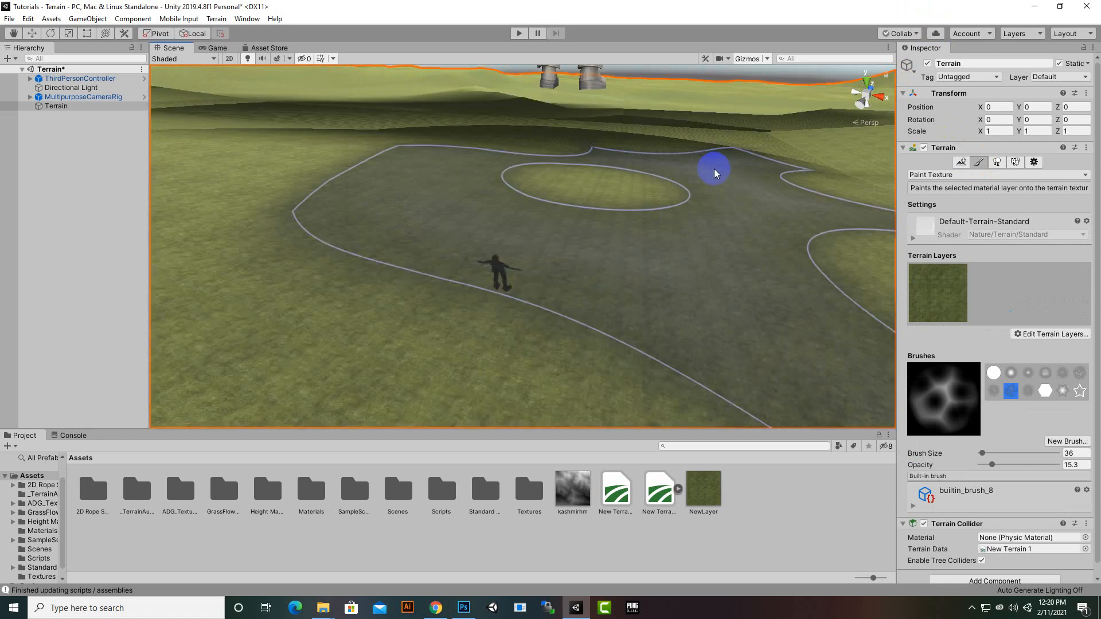
click(525, 34)
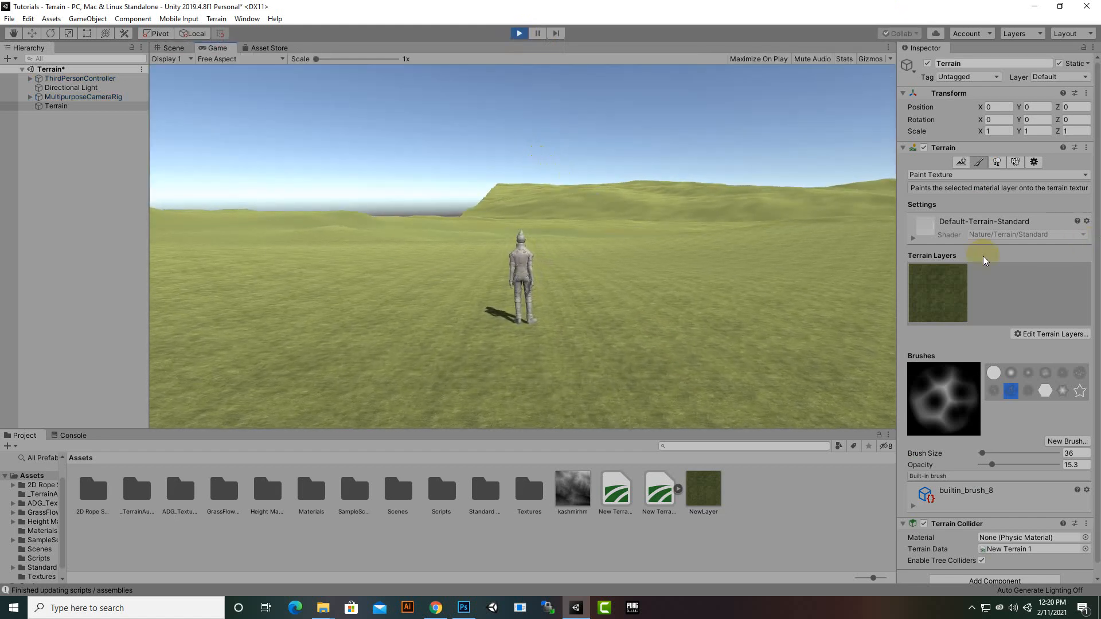
key(d)
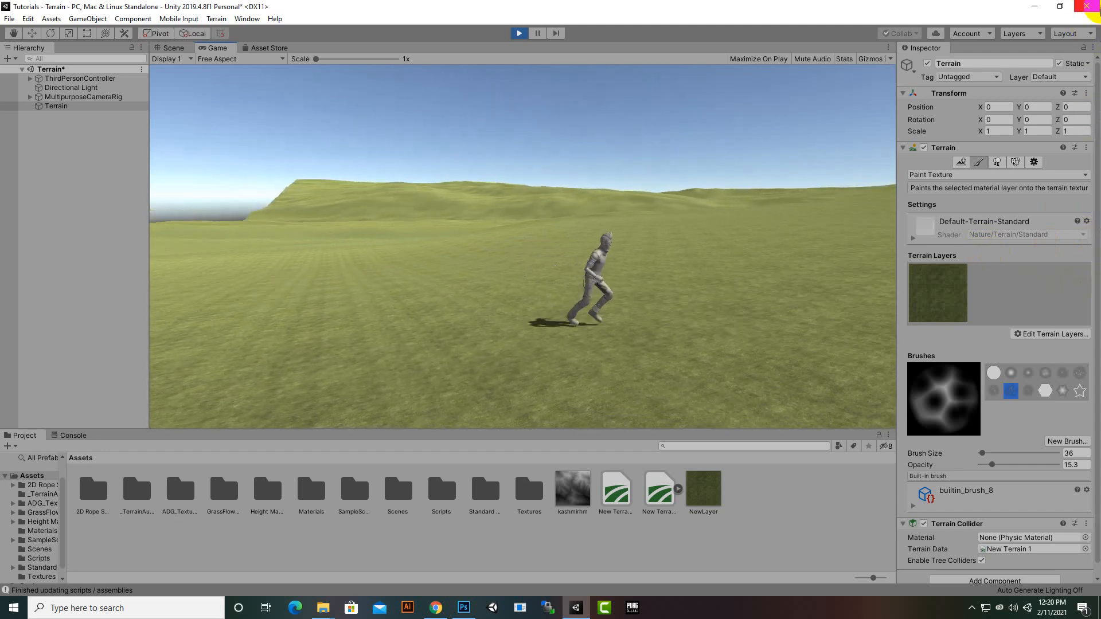
key(w)
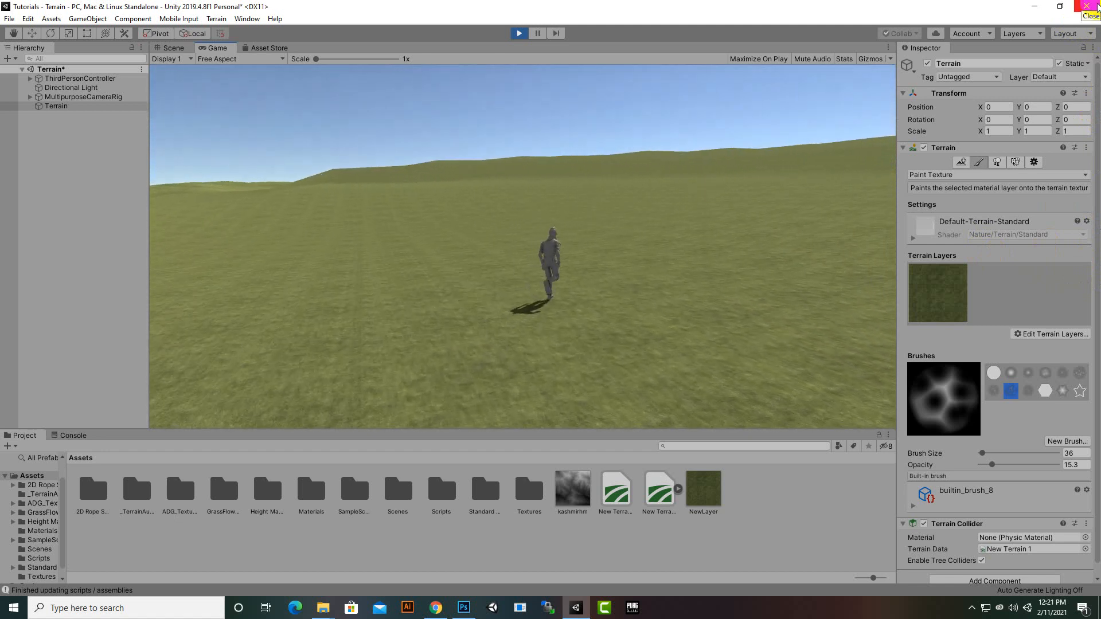
key(space)
key(s)
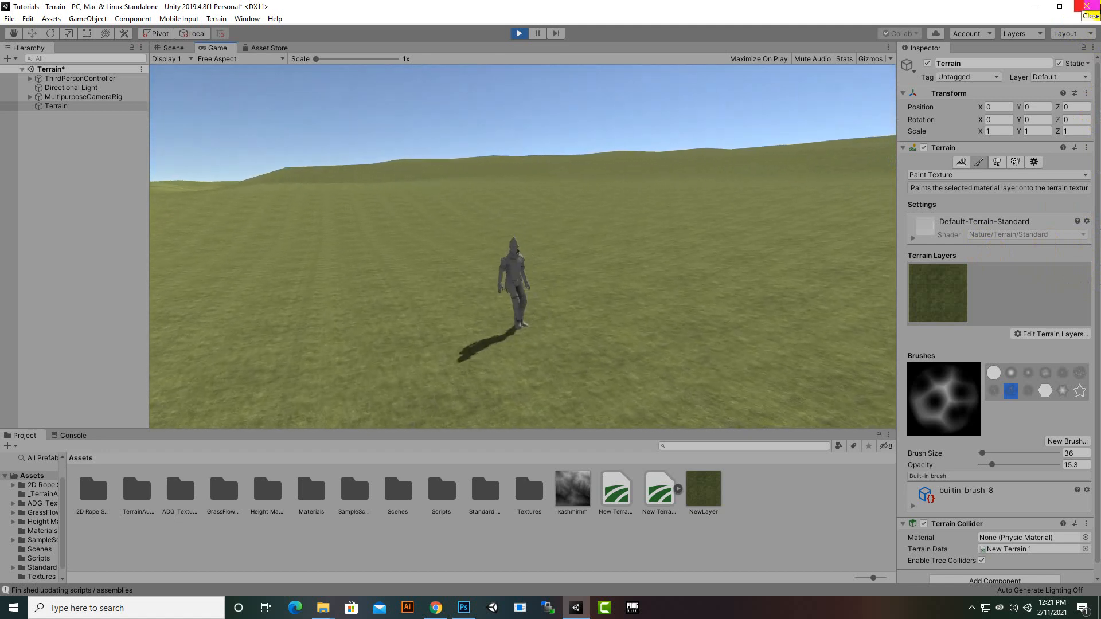
key(space)
key(space)
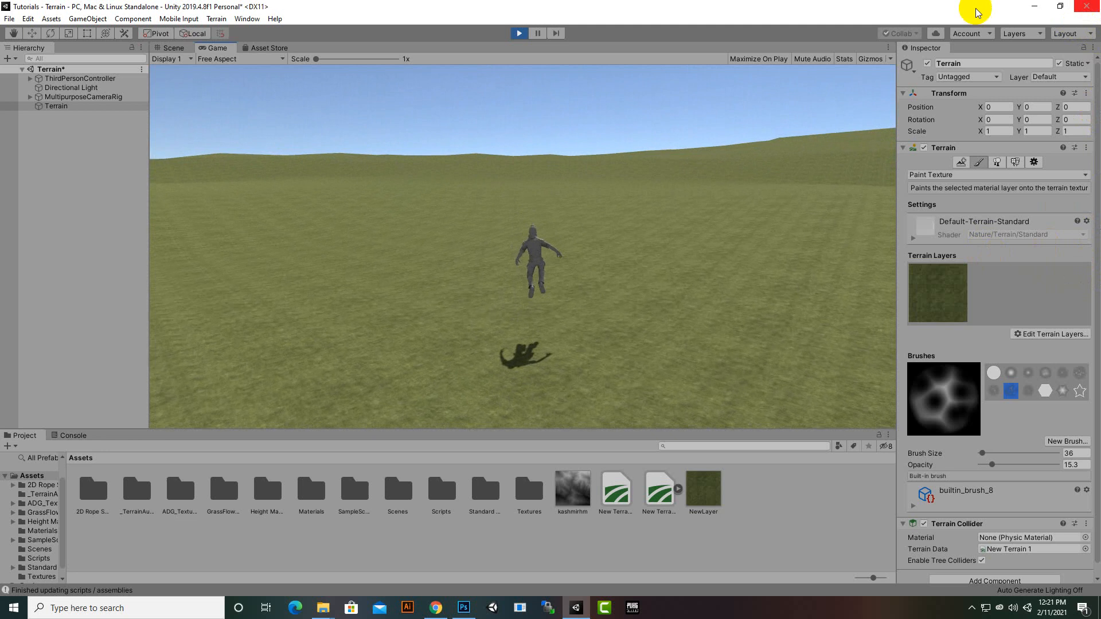
click(518, 33)
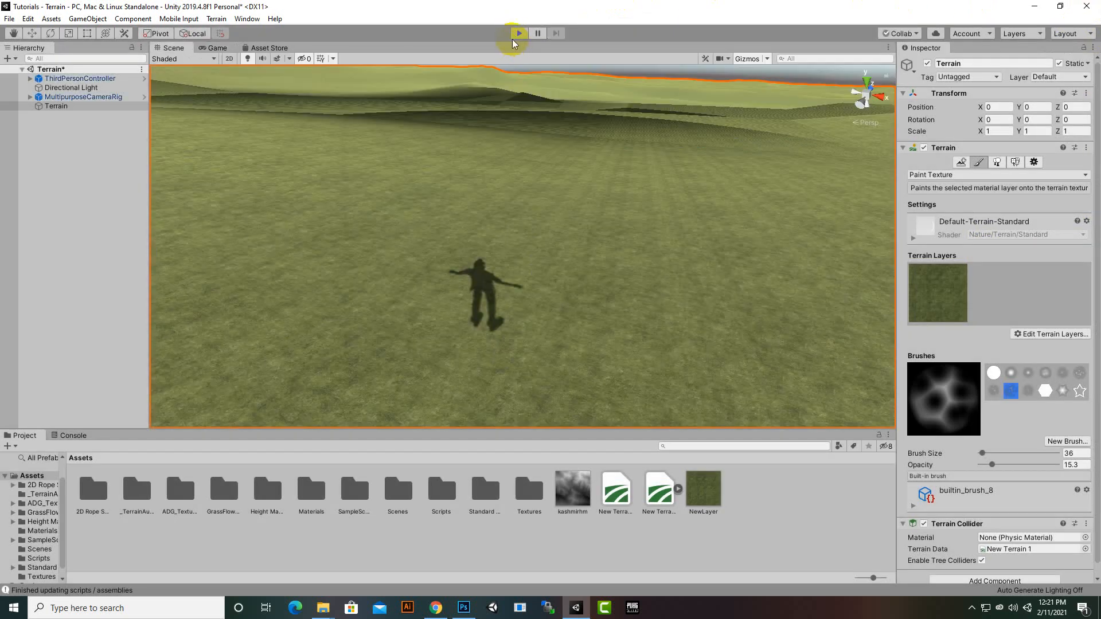